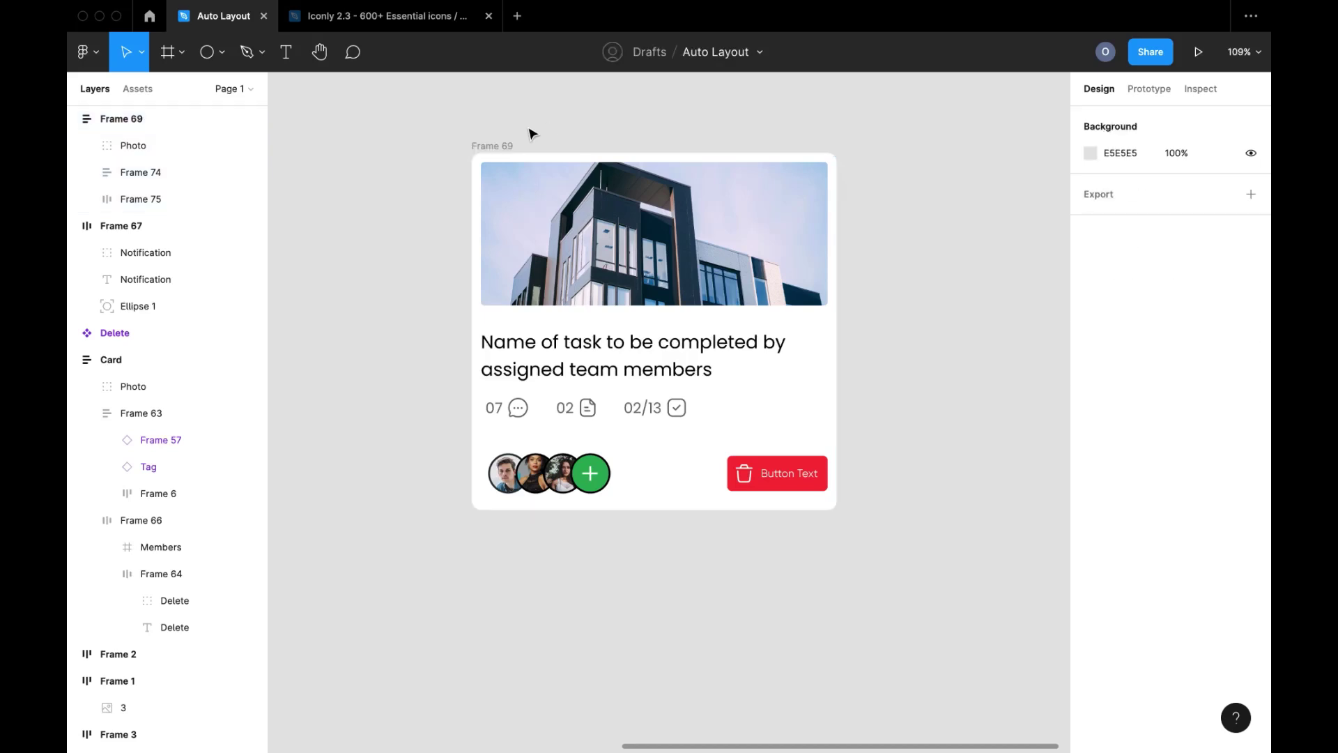
- Move the finished task card Frame 69 down a little and clear the selection
left_click_drag(505, 146, 503, 195)
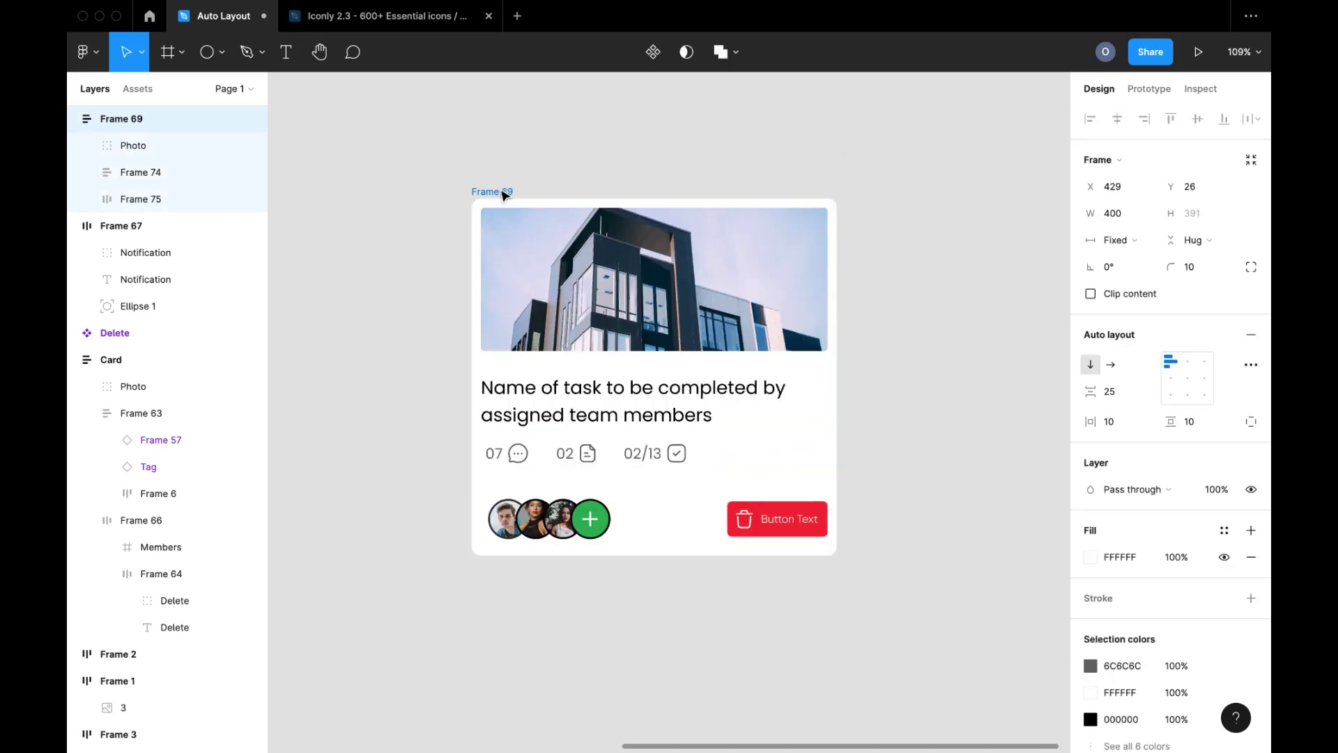
left_click(582, 160)
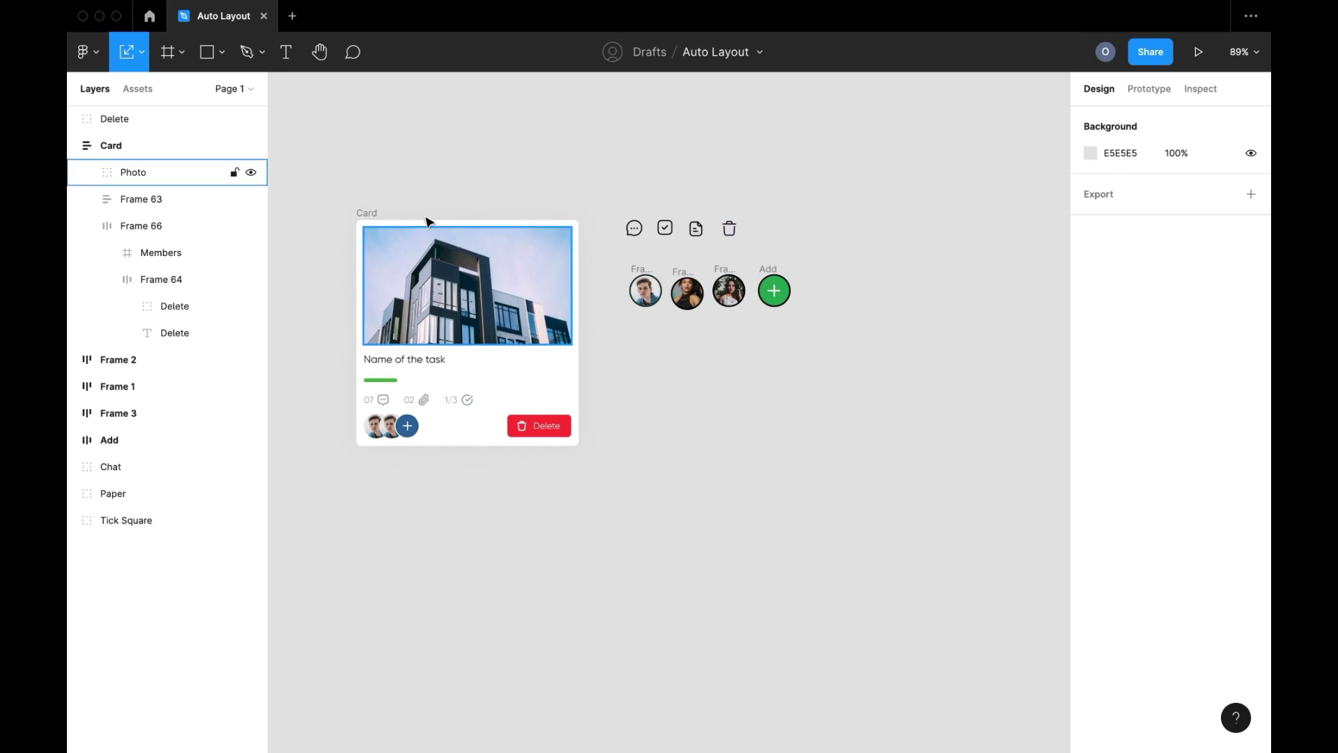
left_click(362, 212)
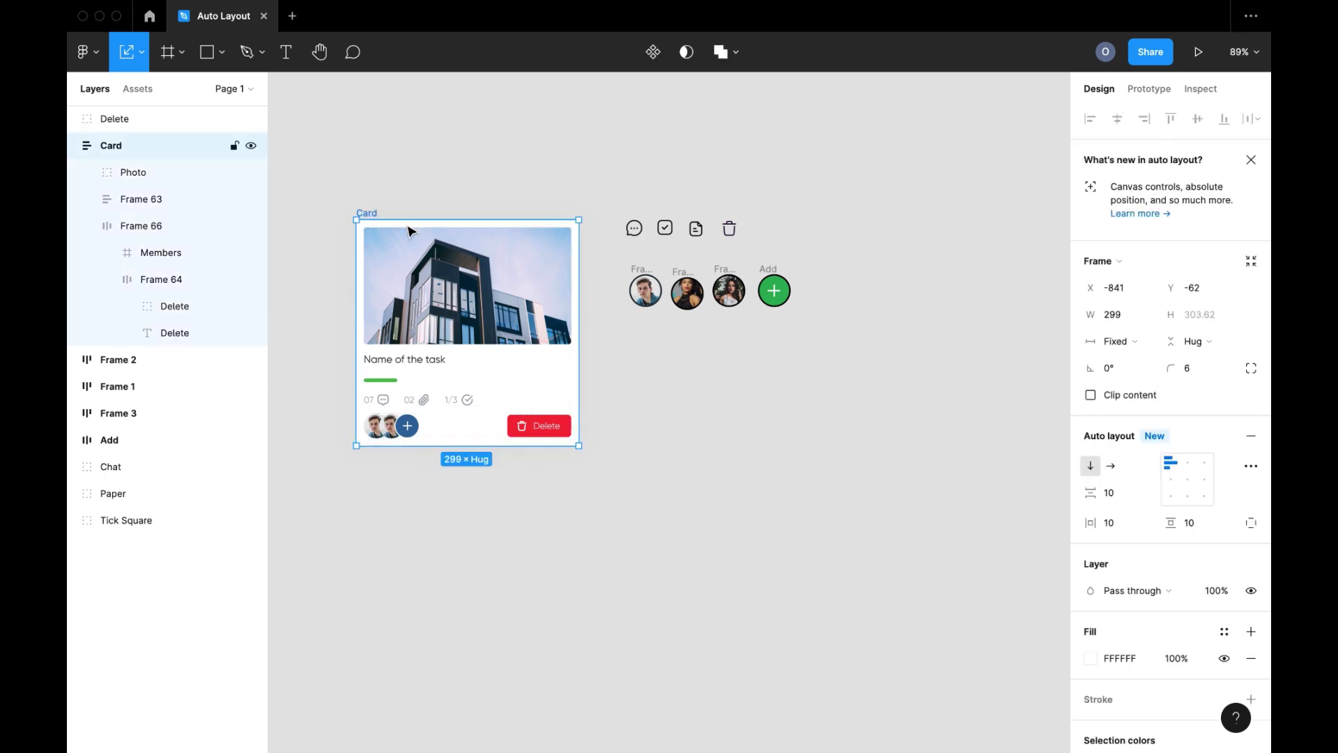
left_click(74, 147)
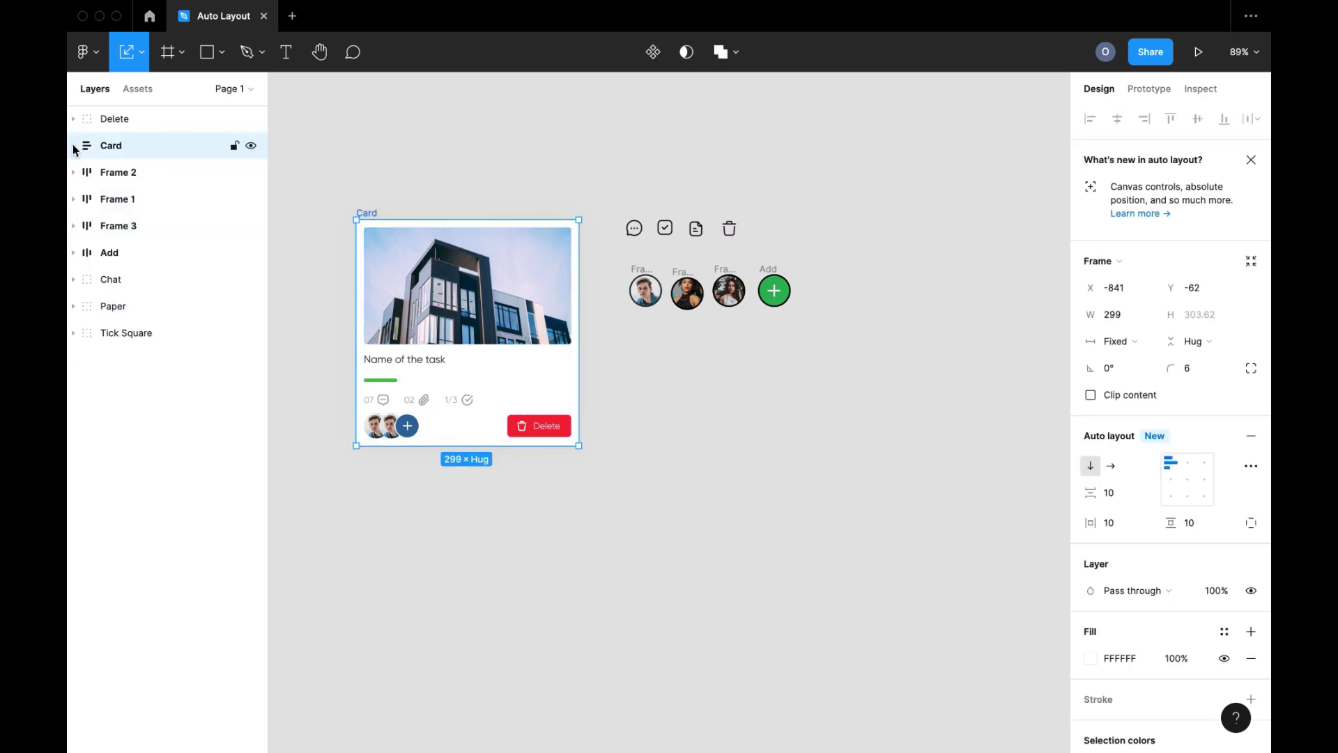
scroll(421, 200, "right", 2)
scroll(421, 200, "down", 1)
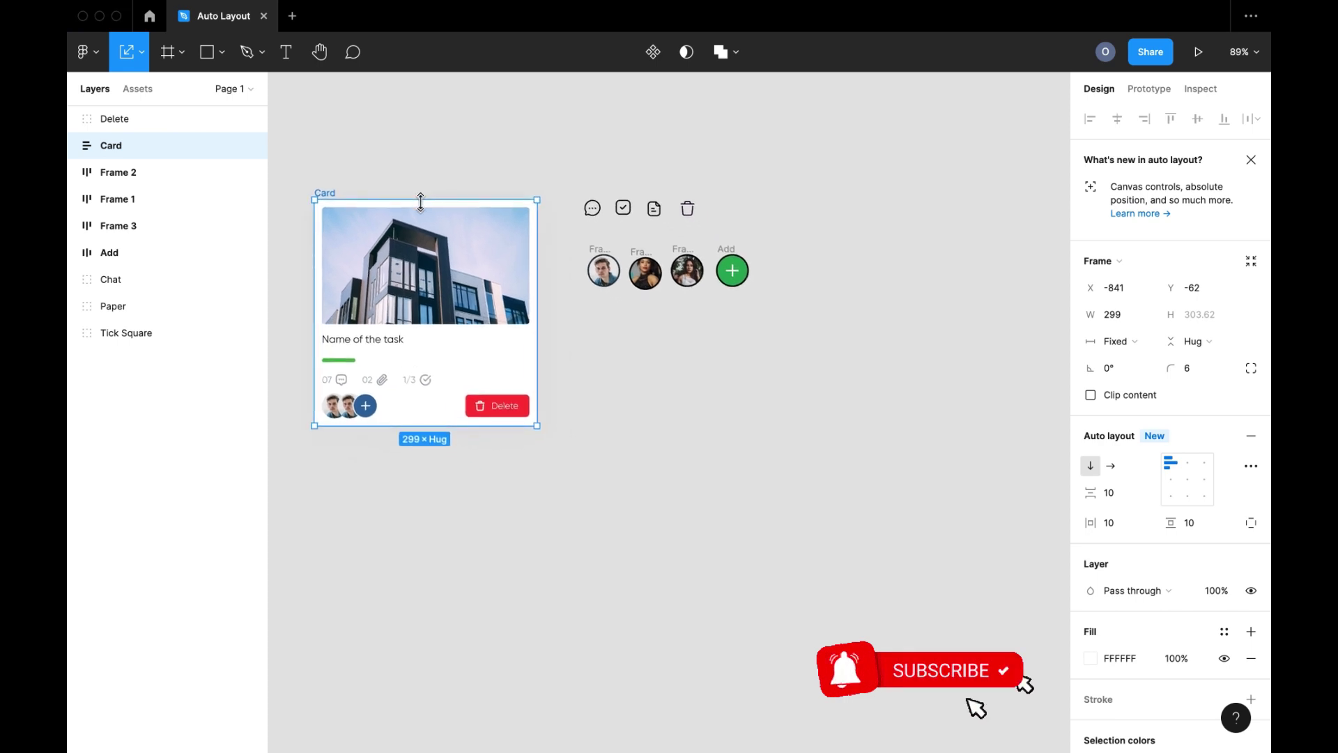
left_click(669, 375)
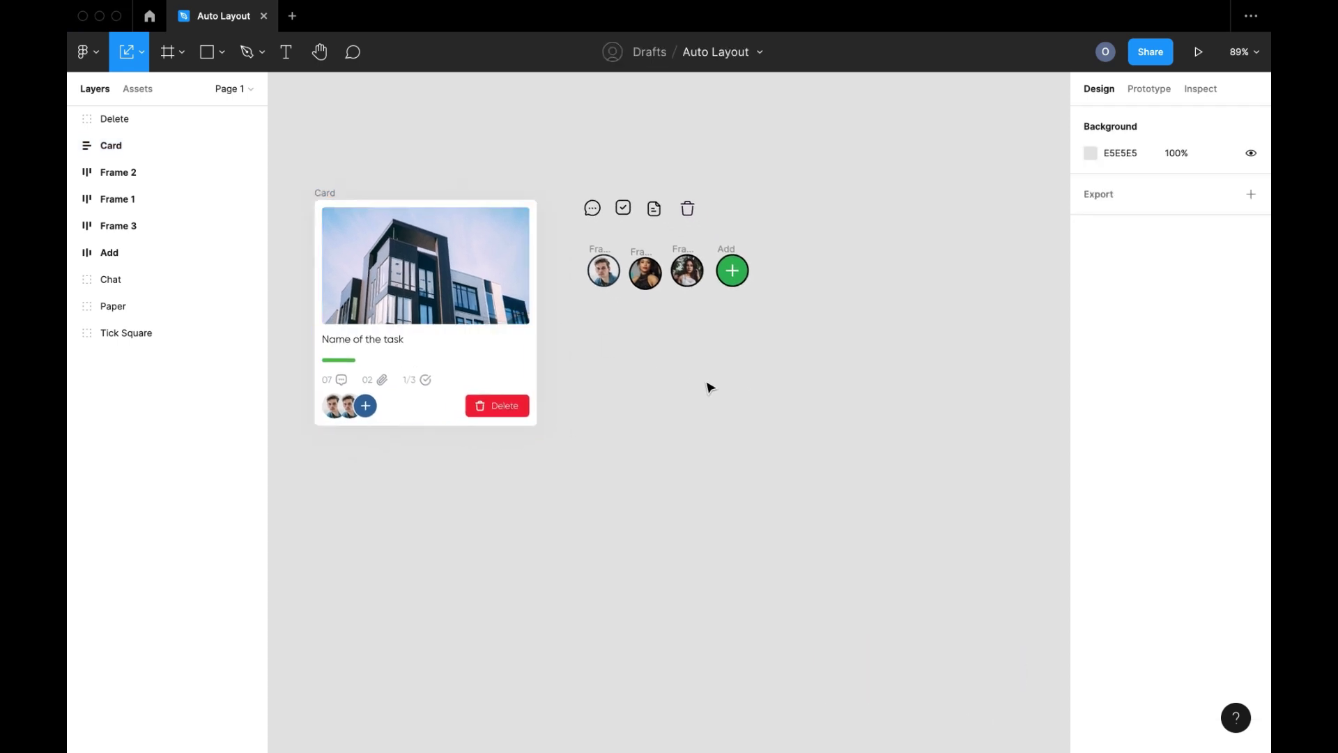
left_click(490, 414)
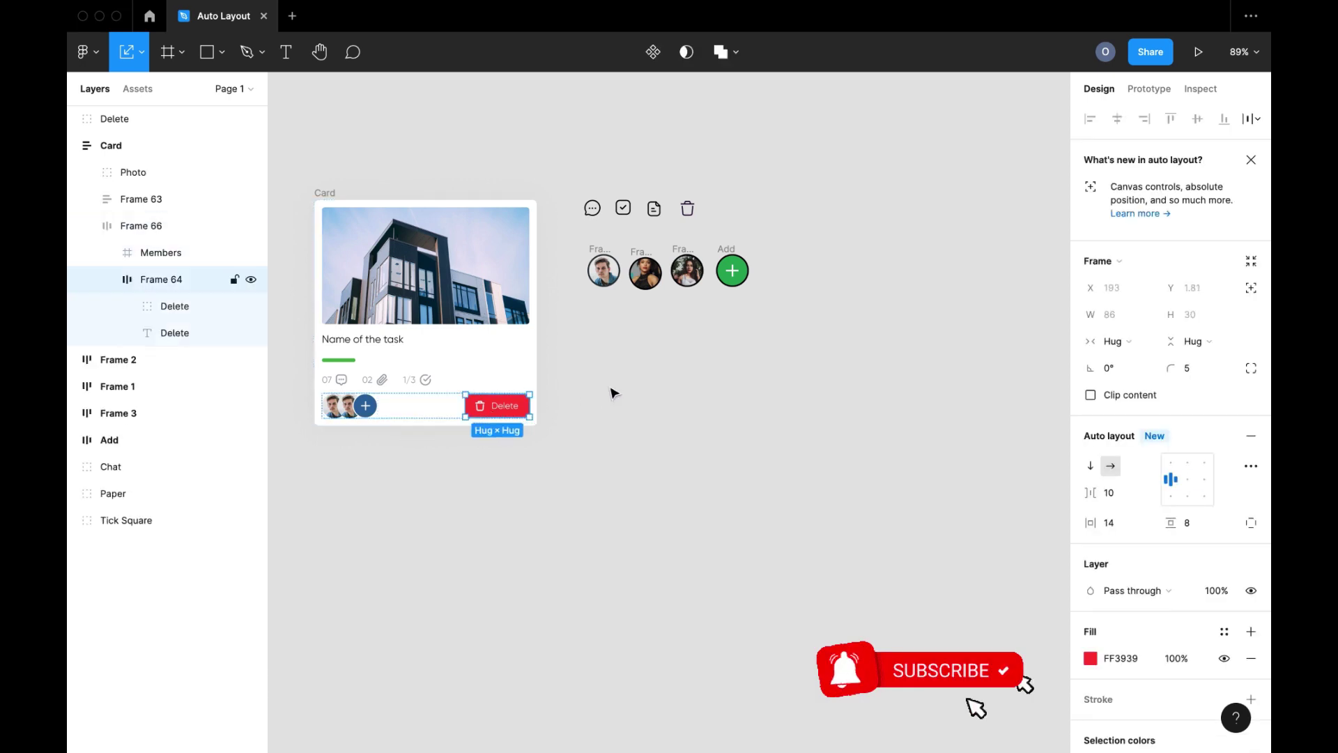
left_click(771, 368)
key("t")
- Create a 'Button Text' label and wrap it in an auto layout frame
left_click(781, 379)
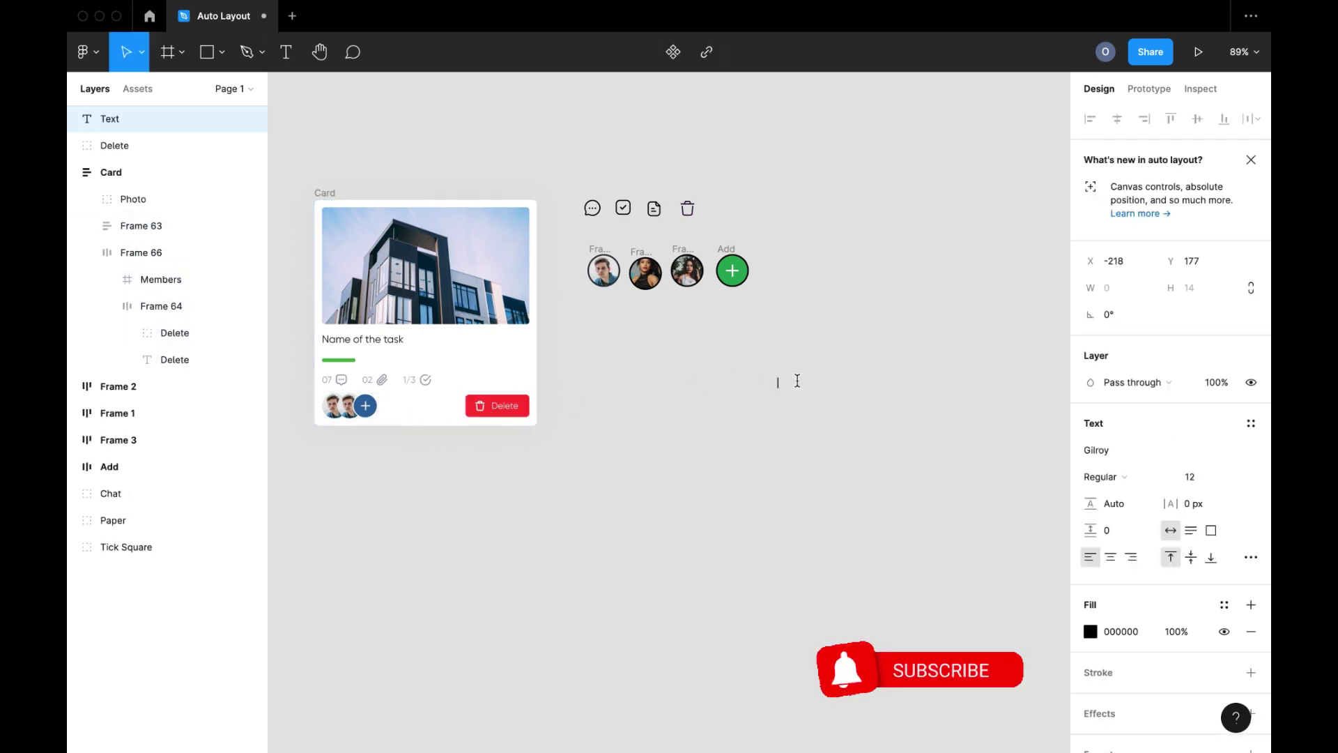
type("Button Text")
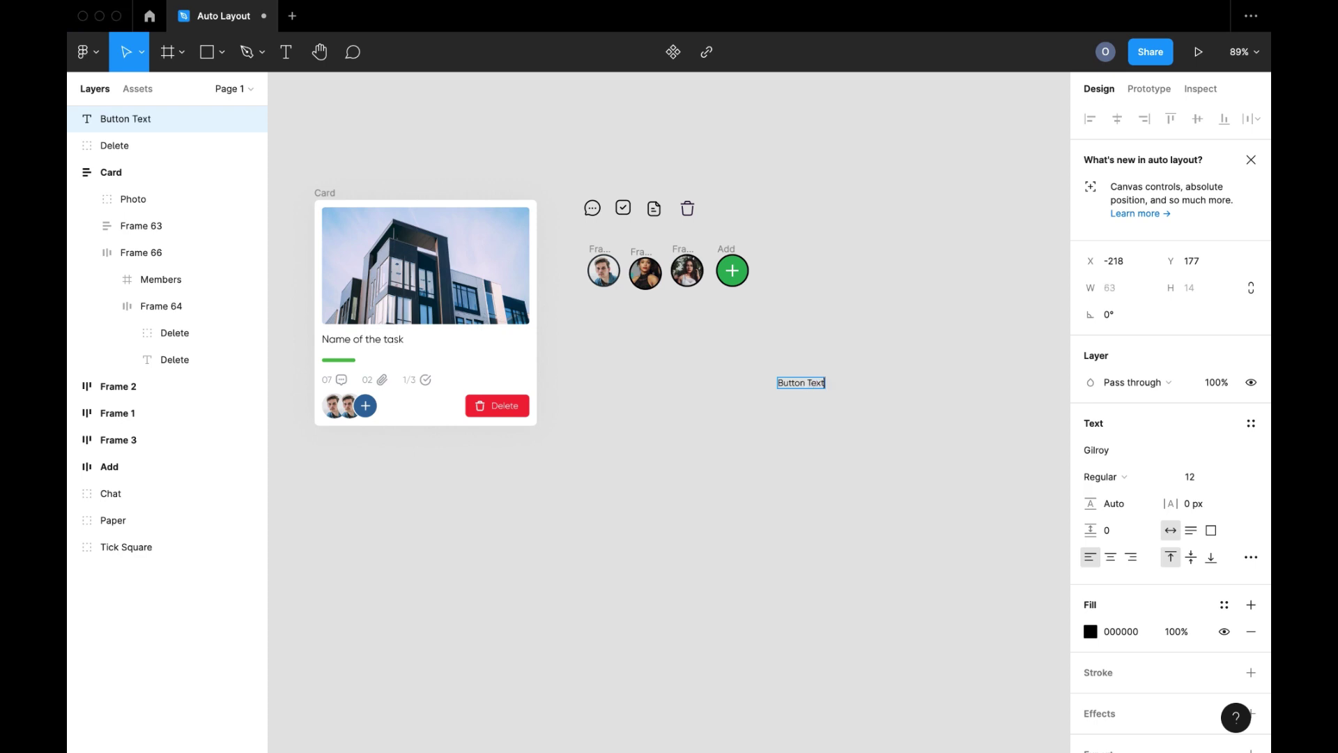
key("Escape")
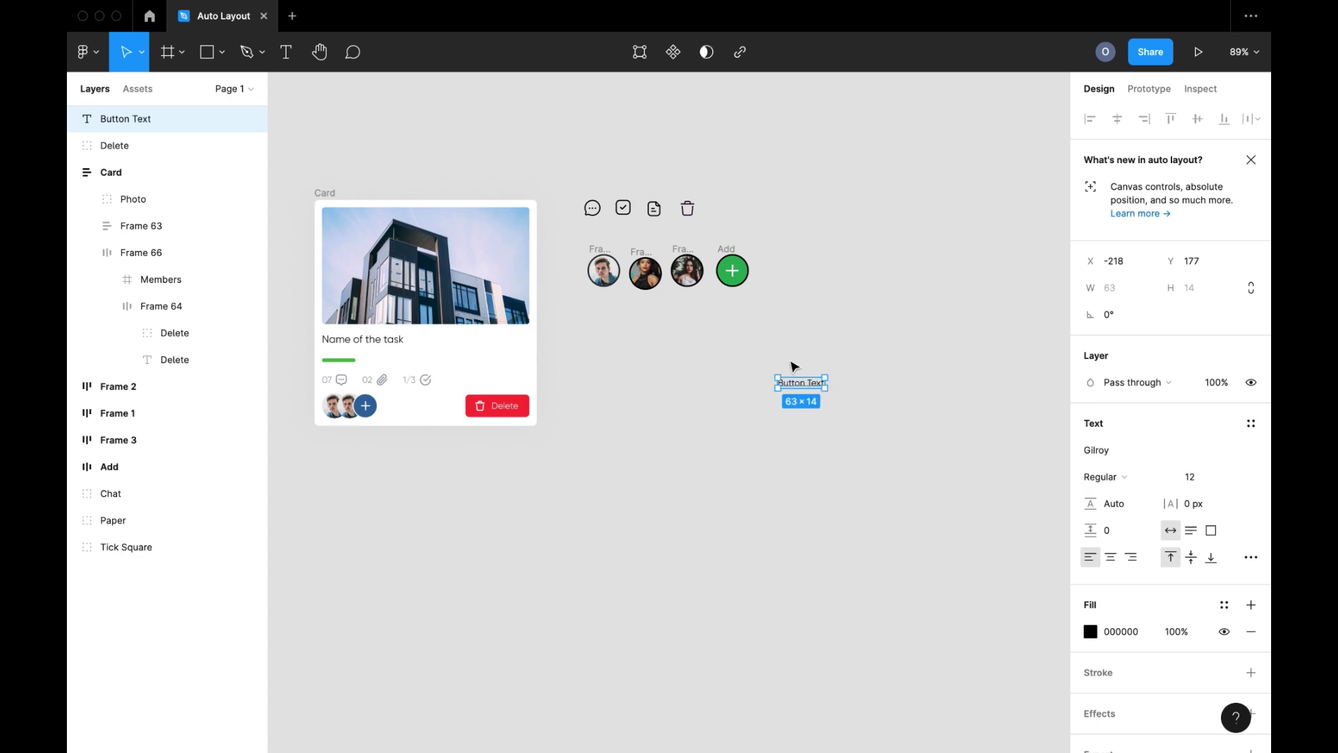
key("shift+a")
- Move the button frame below the avatars and give it a white FFFFFF fill
scroll(822, 363, "up", 5)
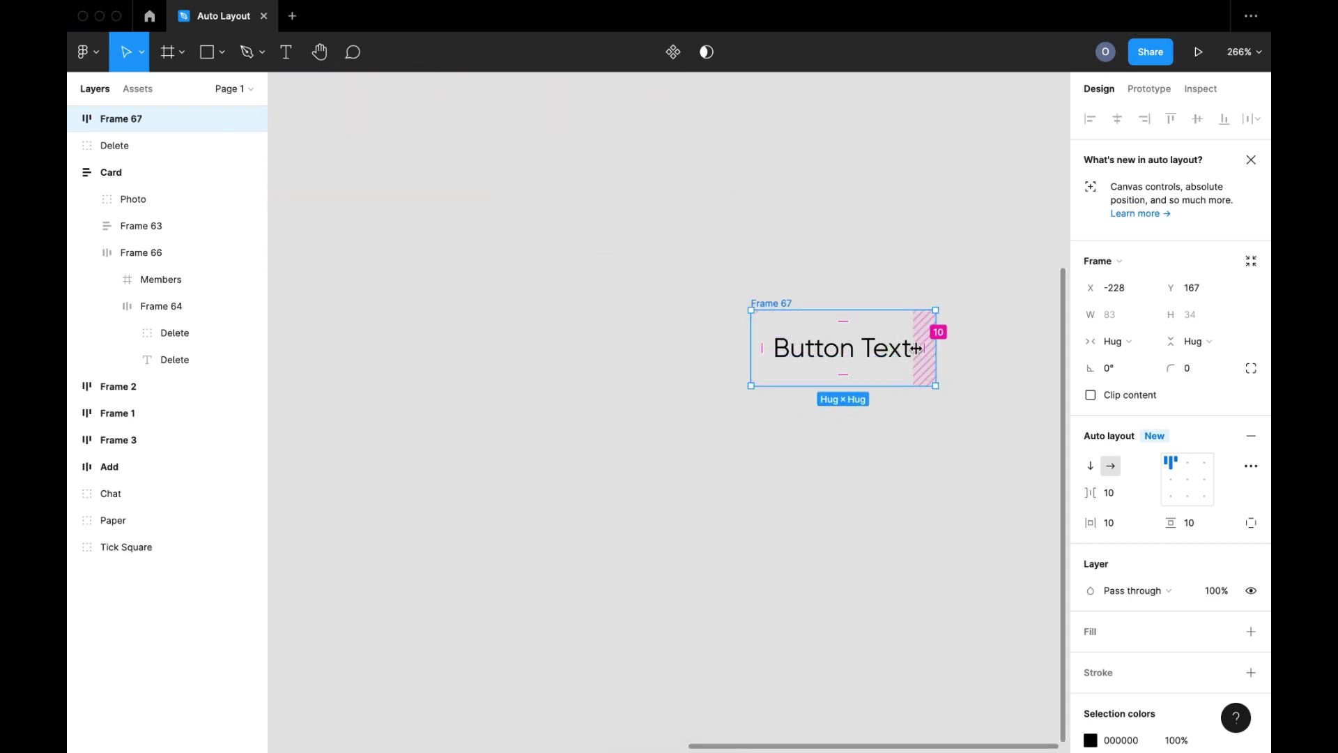
scroll(917, 348, "down", 2)
scroll(917, 348, "down", 3)
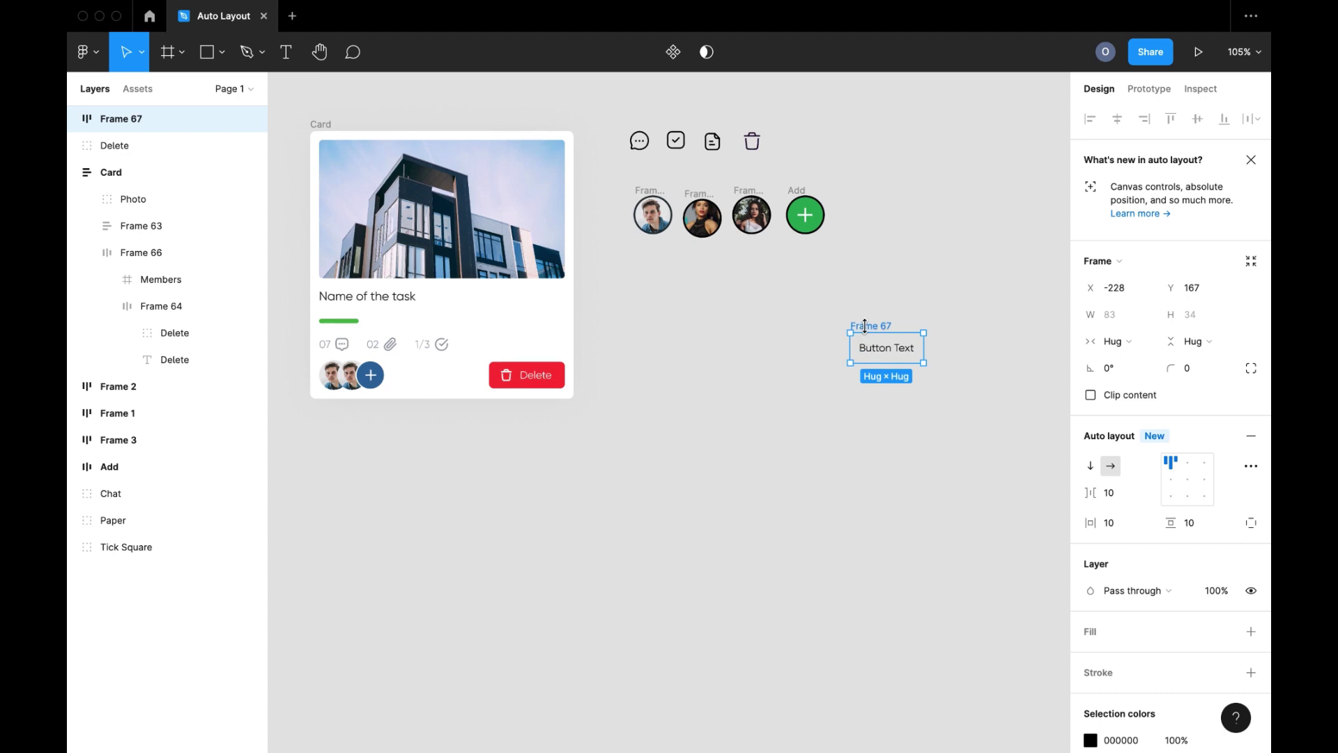
left_click_drag(864, 326, 667, 286)
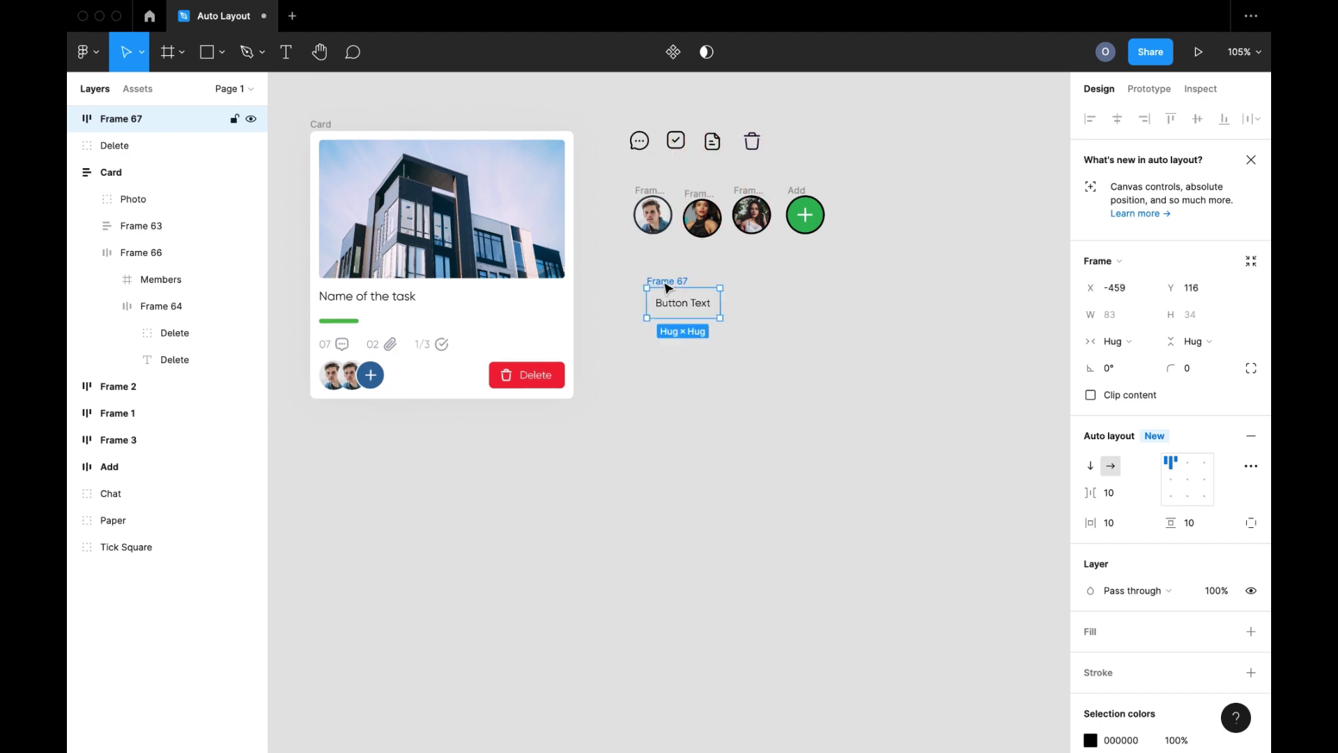
scroll(667, 287, "up", 5)
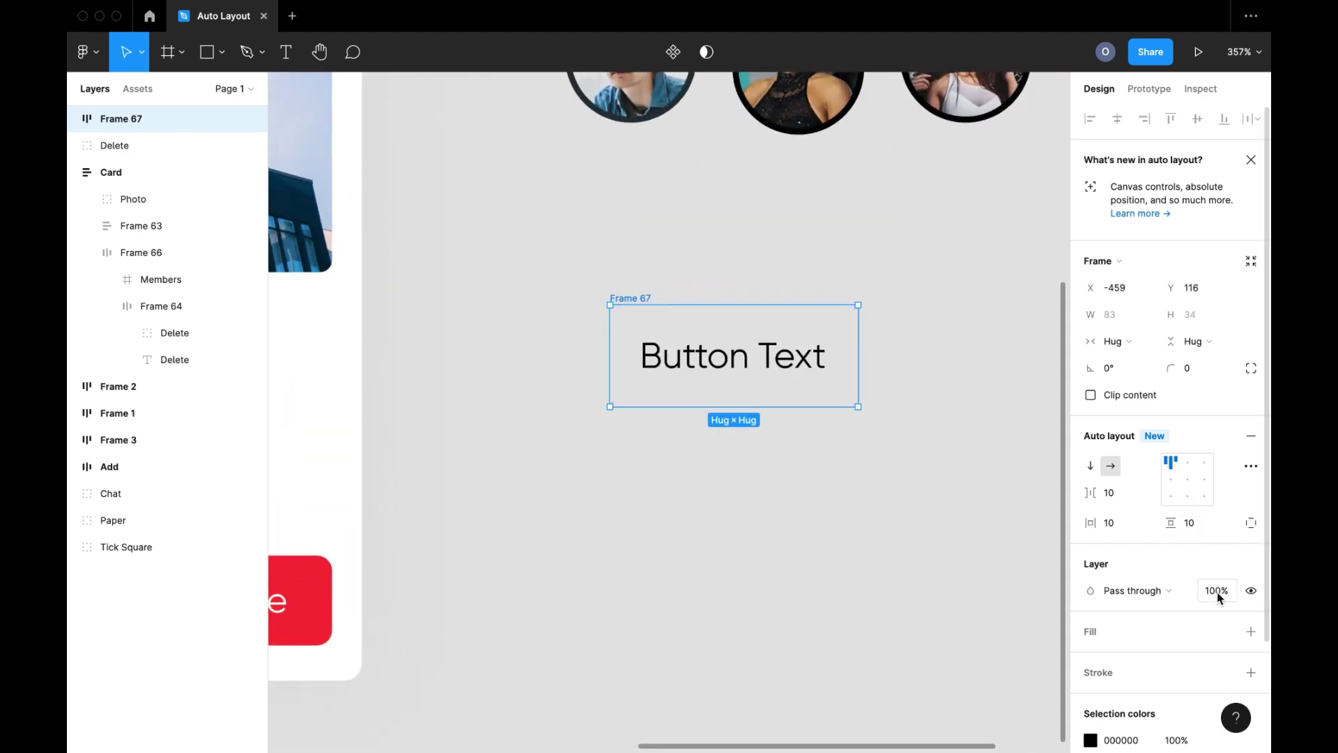
left_click(1251, 632)
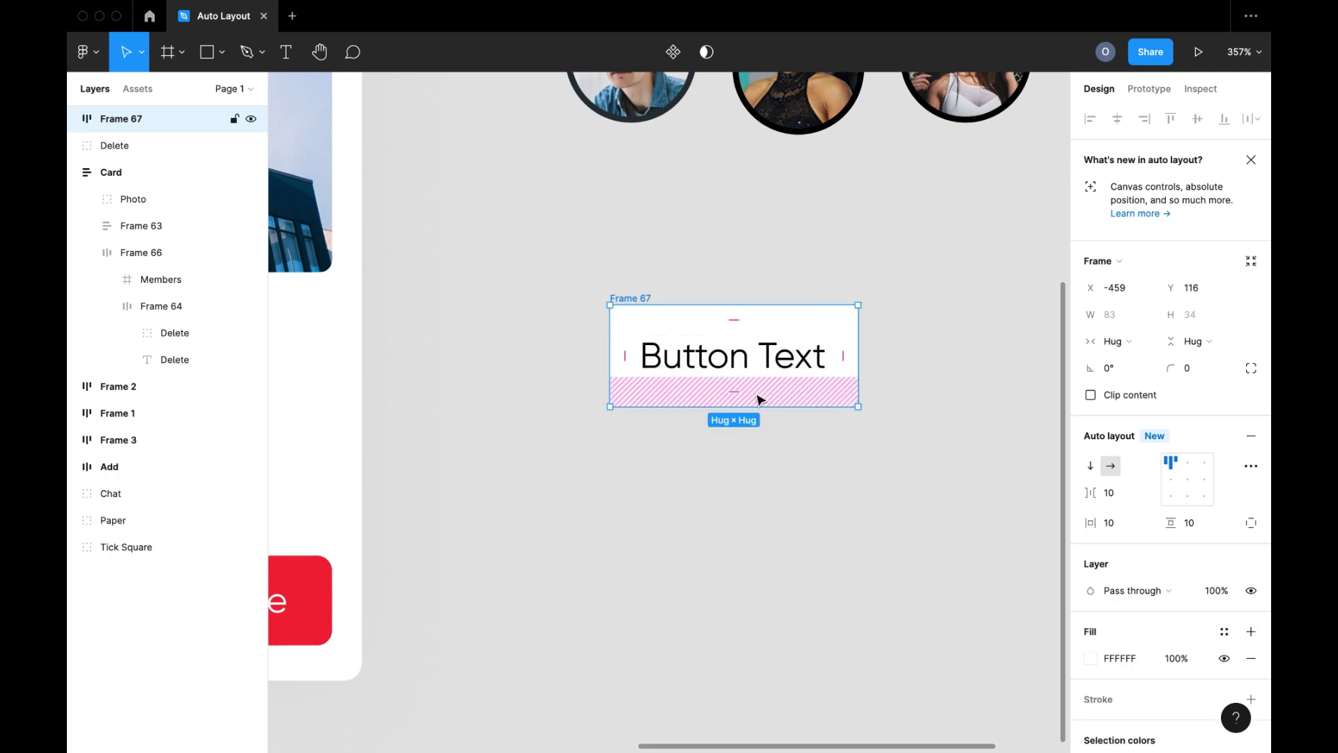
scroll(732, 384, "down", 3)
scroll(754, 252, "down", 2)
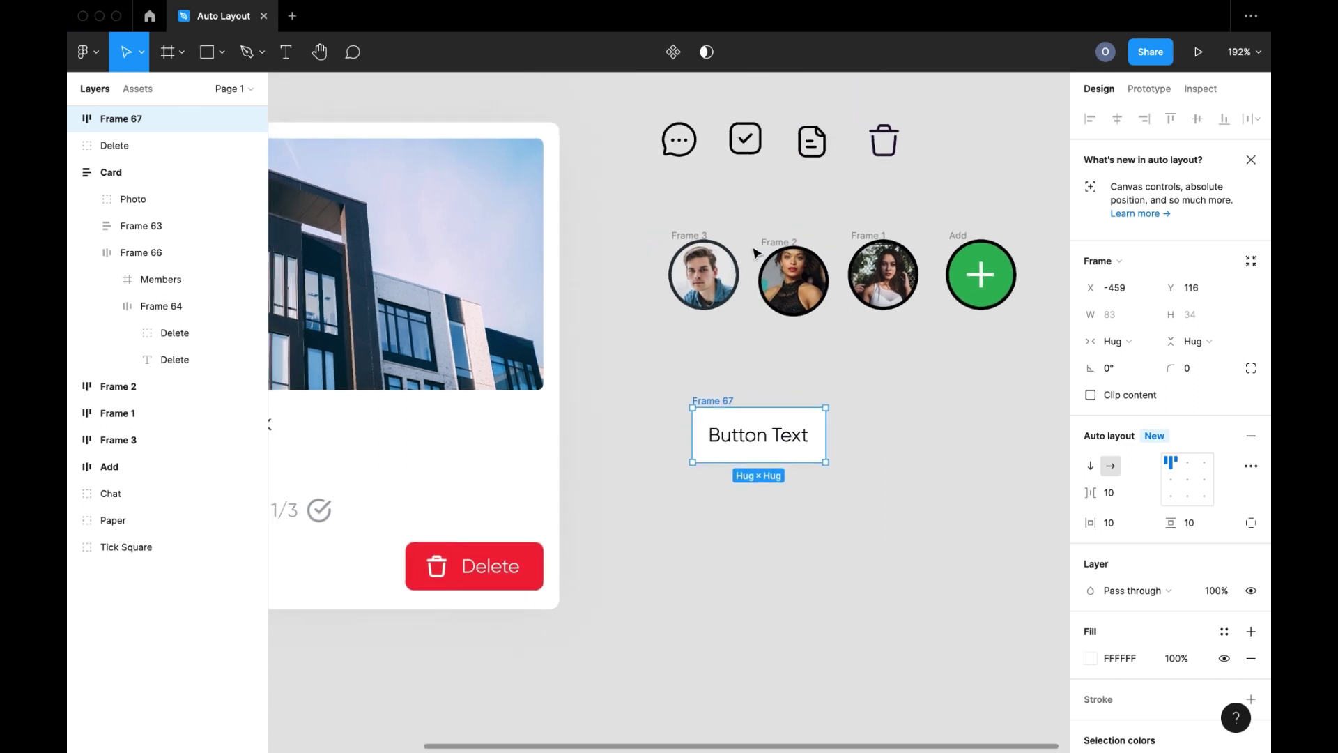
key("Escape")
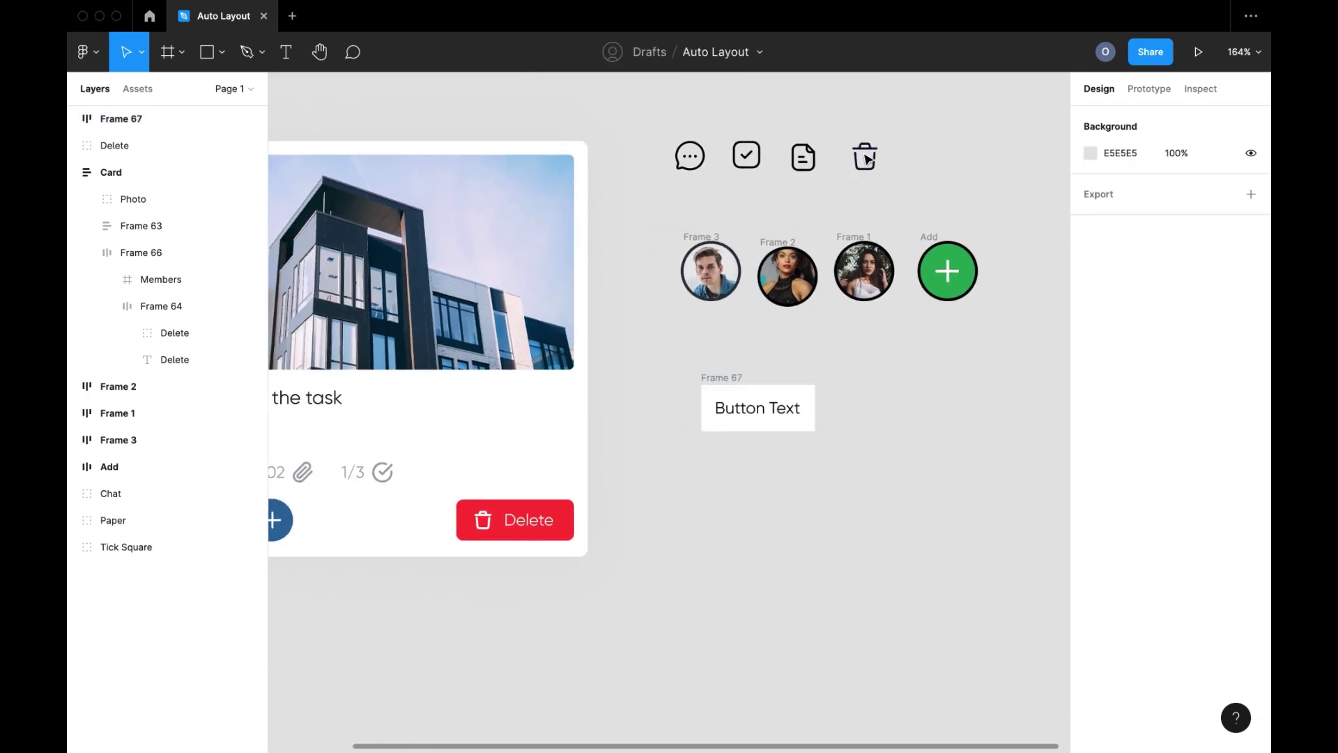
left_click(867, 160)
- Copy the trash icon in before Button Text, rename the frame Button, and centre its items
left_click_drag(867, 159, 722, 407)
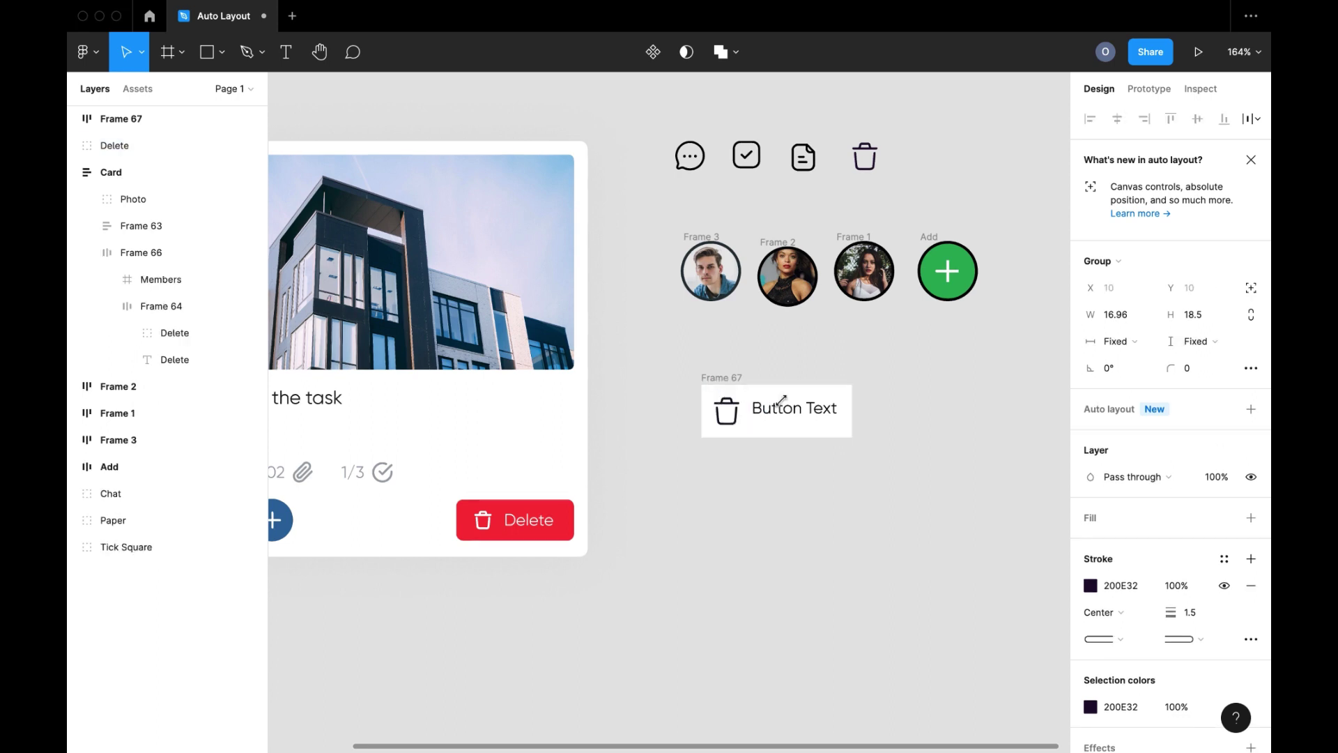
left_click(729, 379)
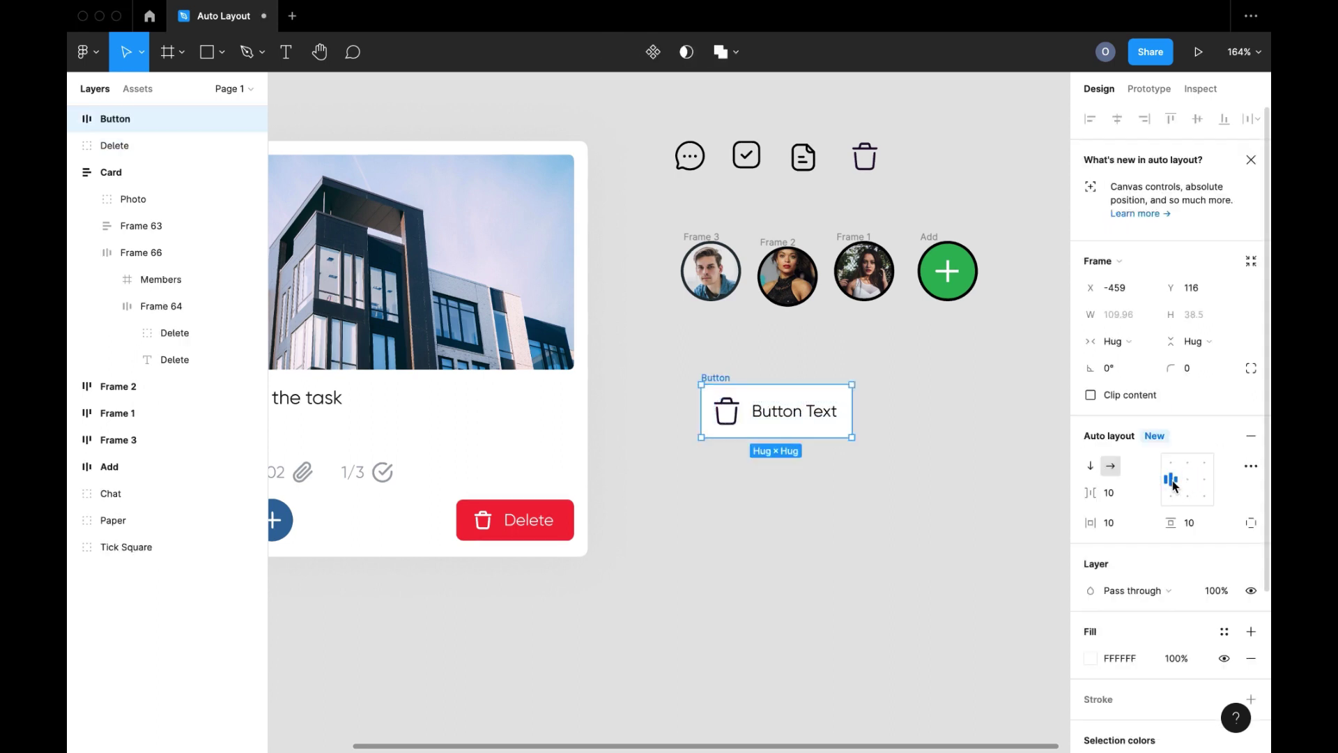
left_click(1189, 483)
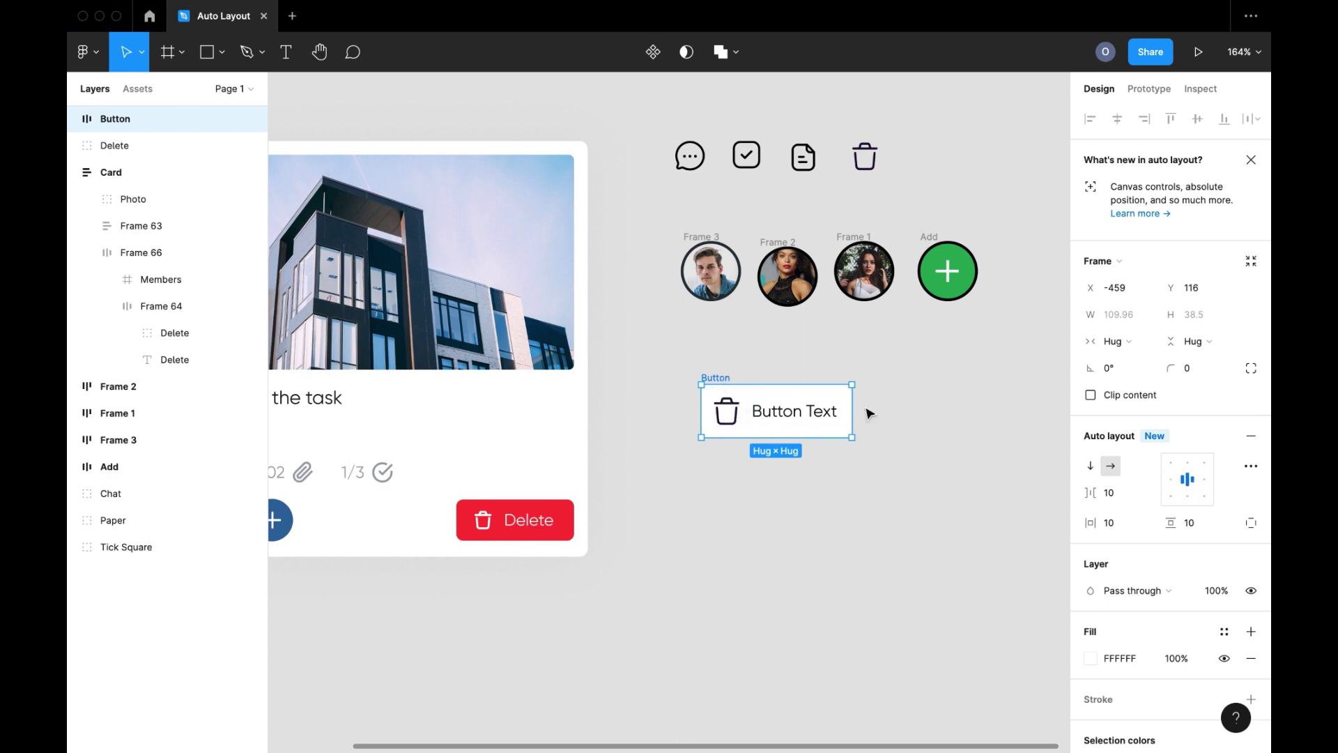
scroll(852, 411, "up", 5)
scroll(850, 410, "up", 10)
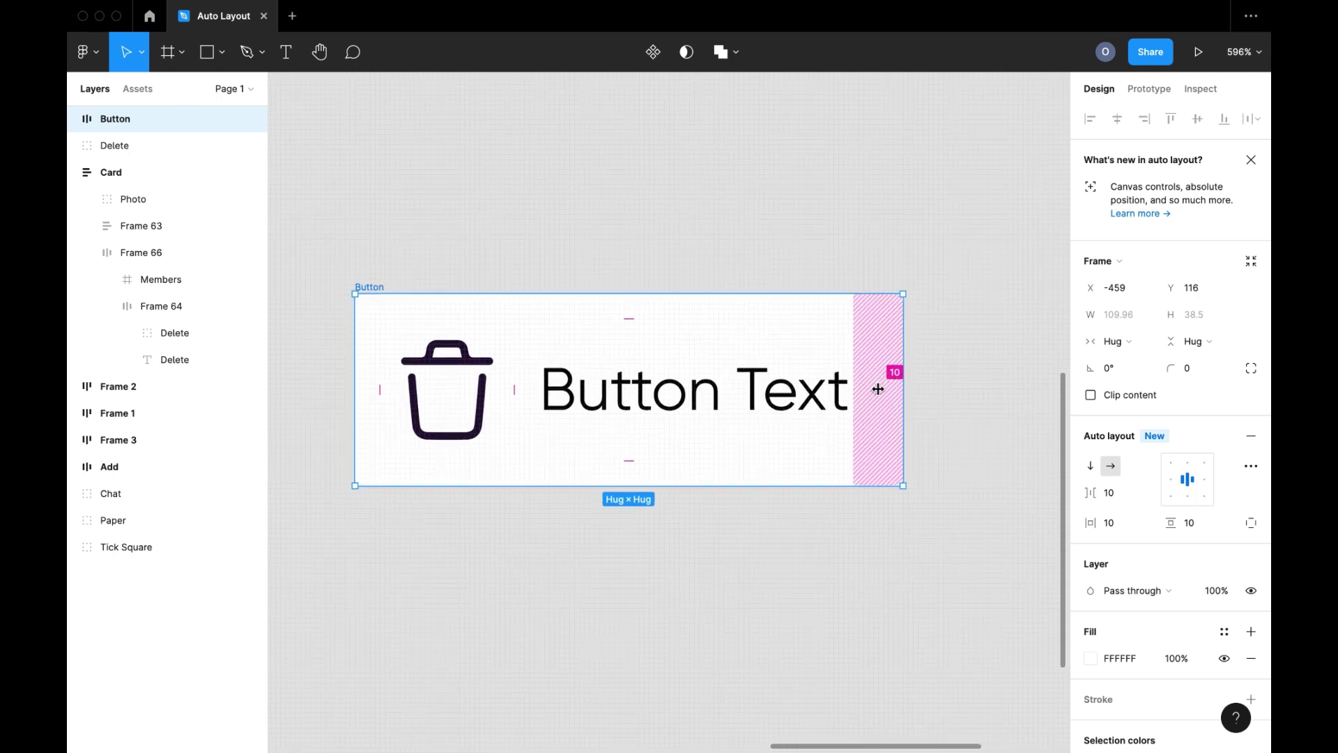
- Set the Button's padding to 10 on all sides after trying 20
mouse_move(878, 389)
left_mouse_down()
mouse_move(992, 397)
mouse_move(846, 385)
mouse_move(959, 398)
mouse_move(906, 397)
mouse_move(876, 378)
left_mouse_up()
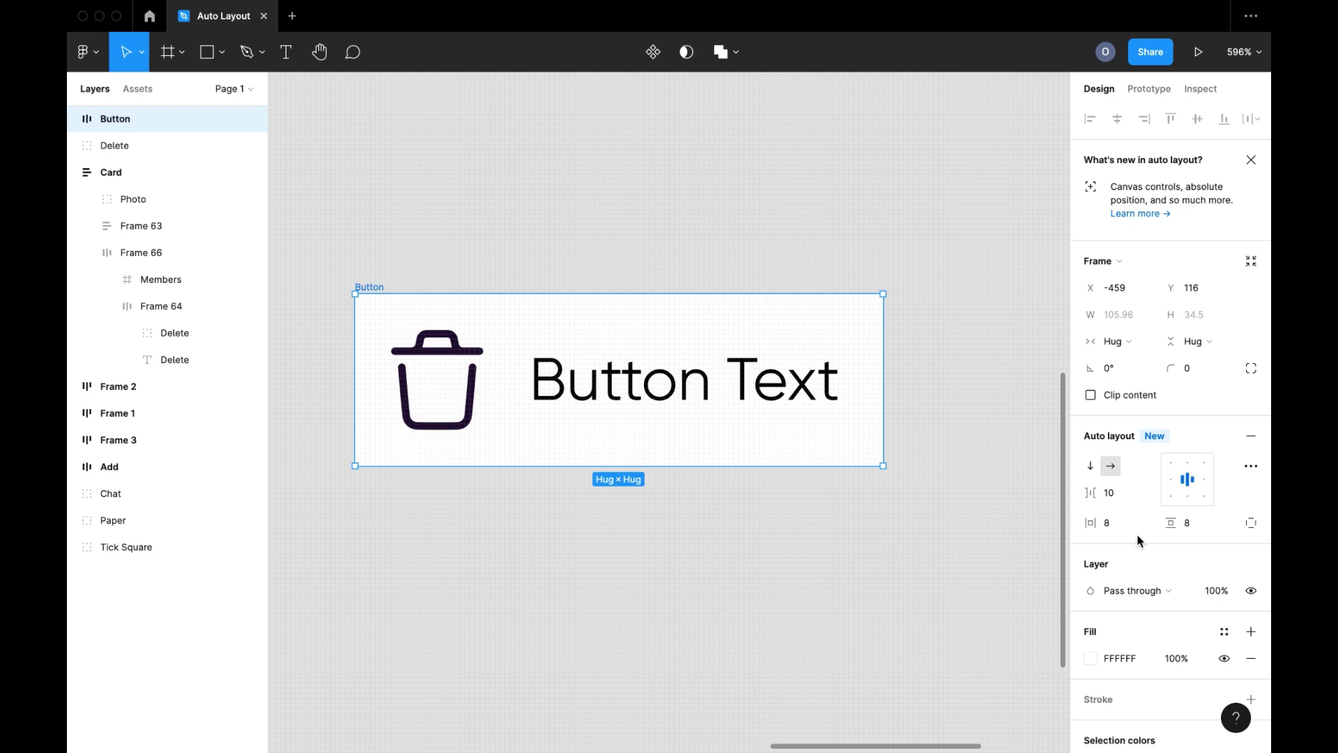
left_click(1198, 524)
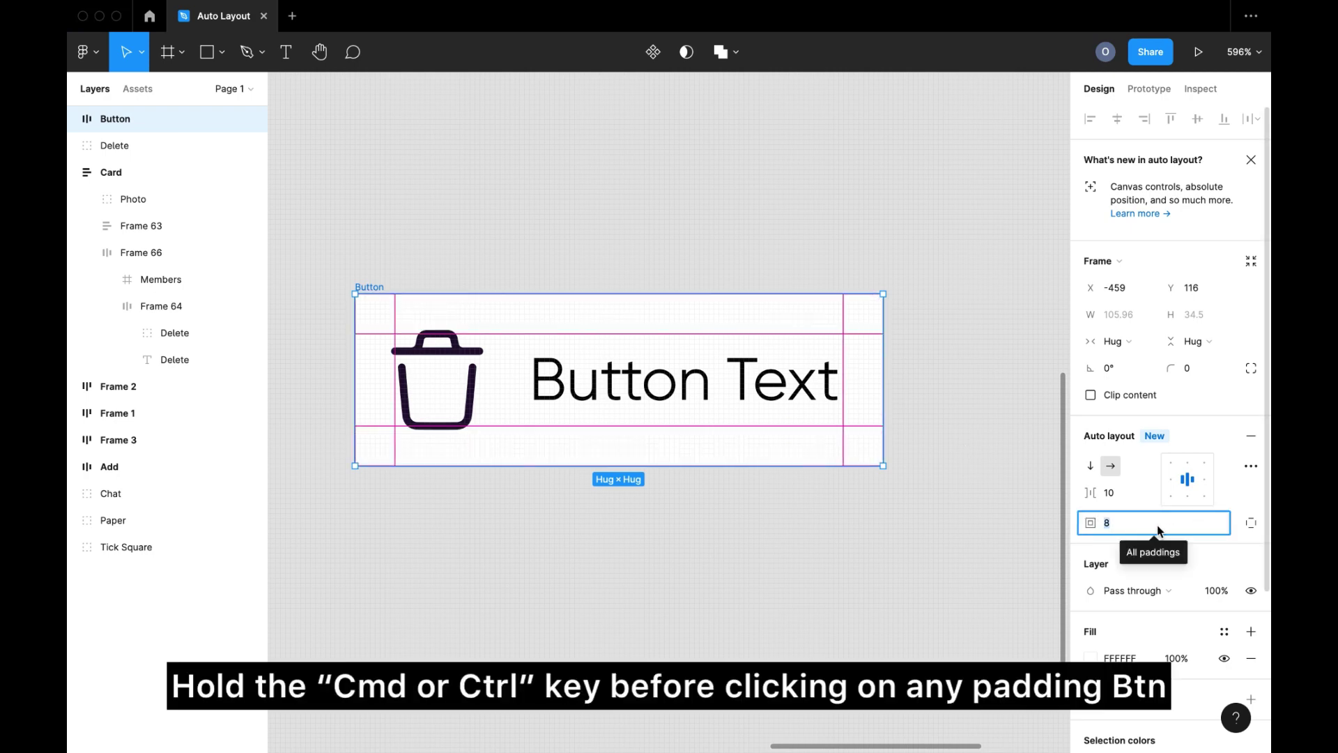
type("20")
key("Return")
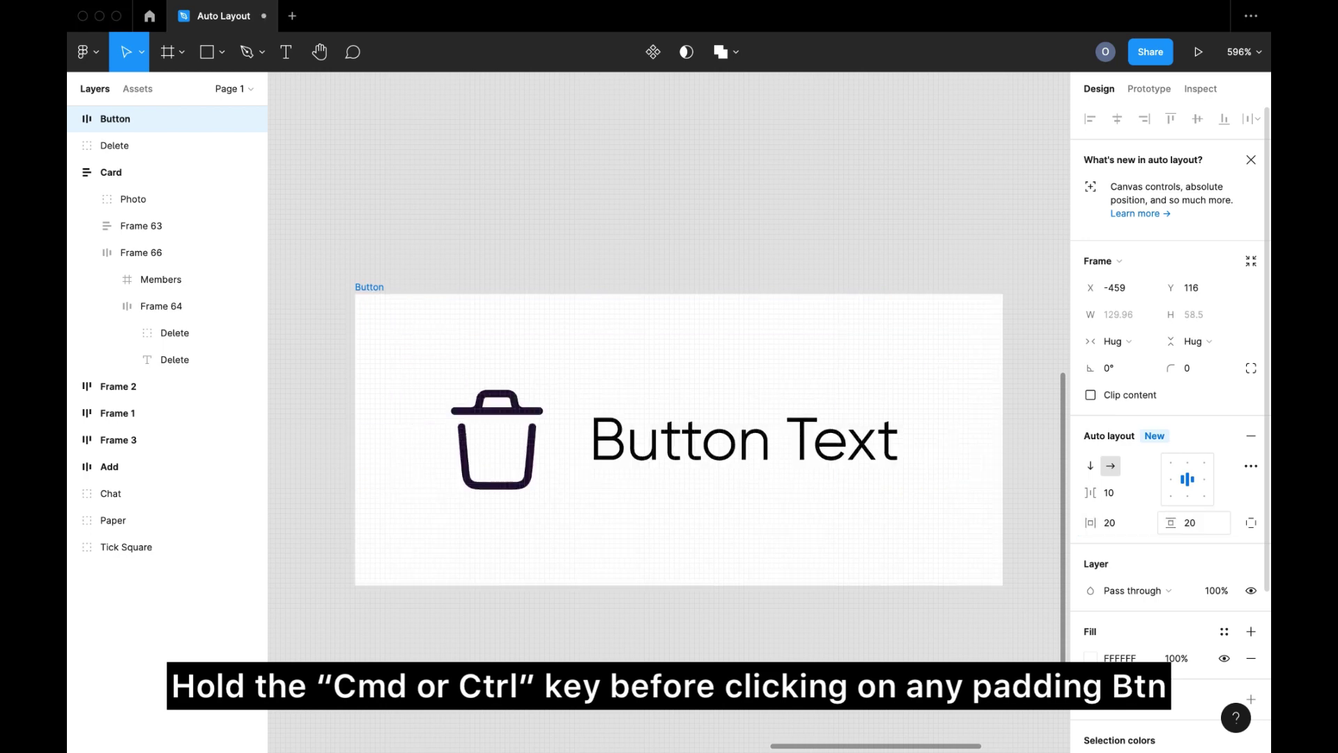
left_click(1201, 528, "ctrl")
type("10")
key("Return")
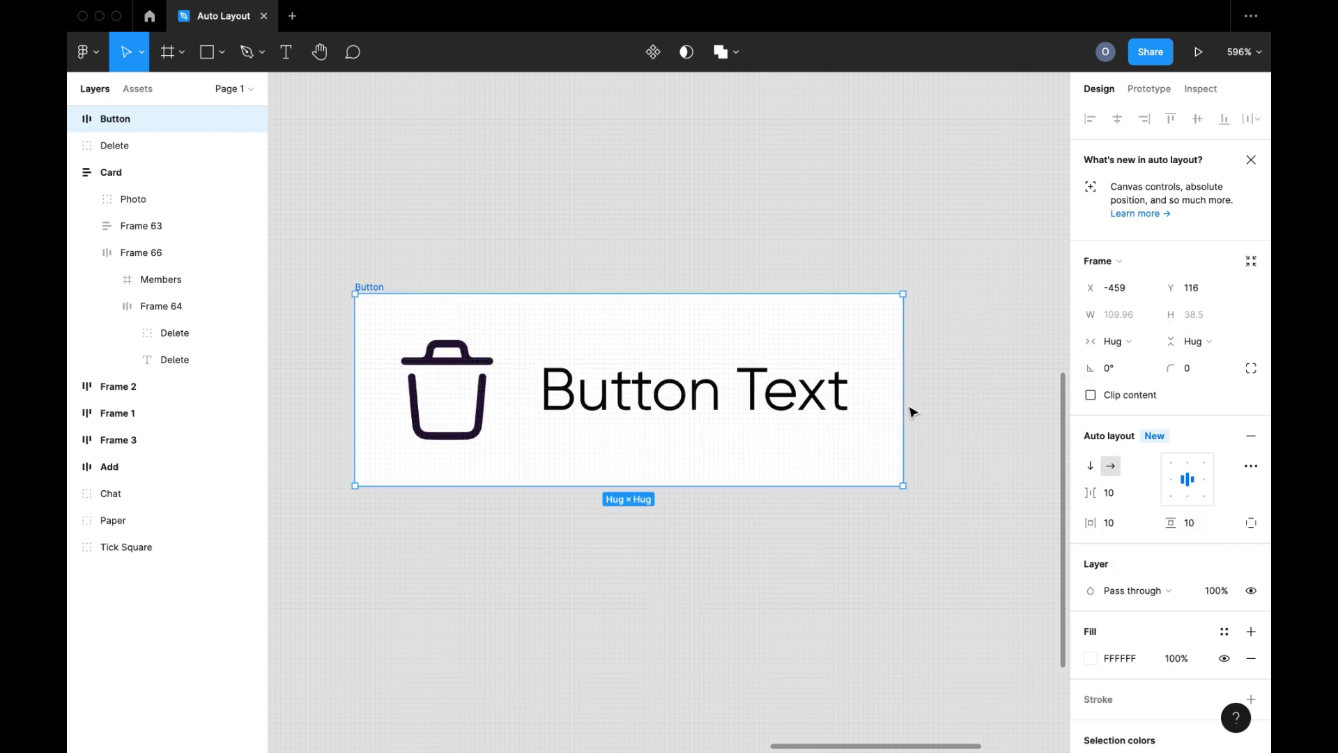
- Widen the Button to a fixed 139 px width
scroll(913, 412, "down", 5)
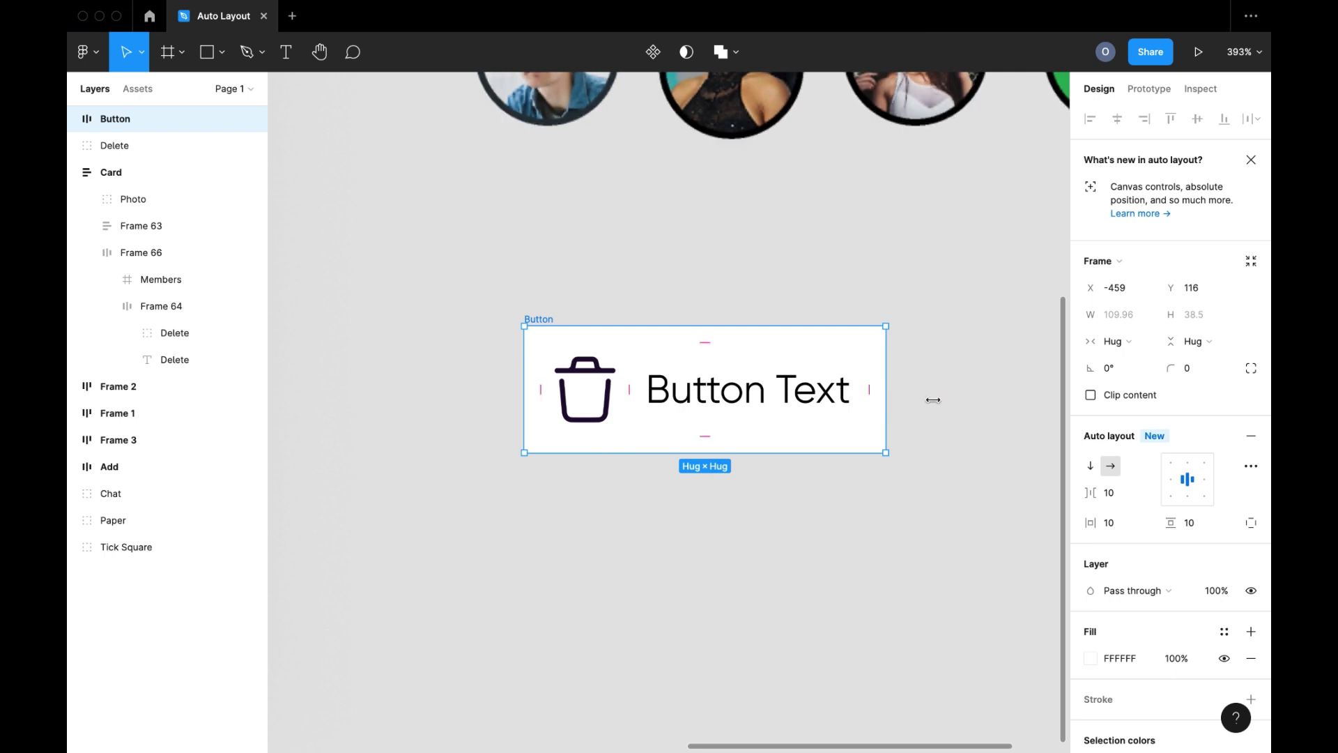
left_click_drag(974, 395, 974, 396)
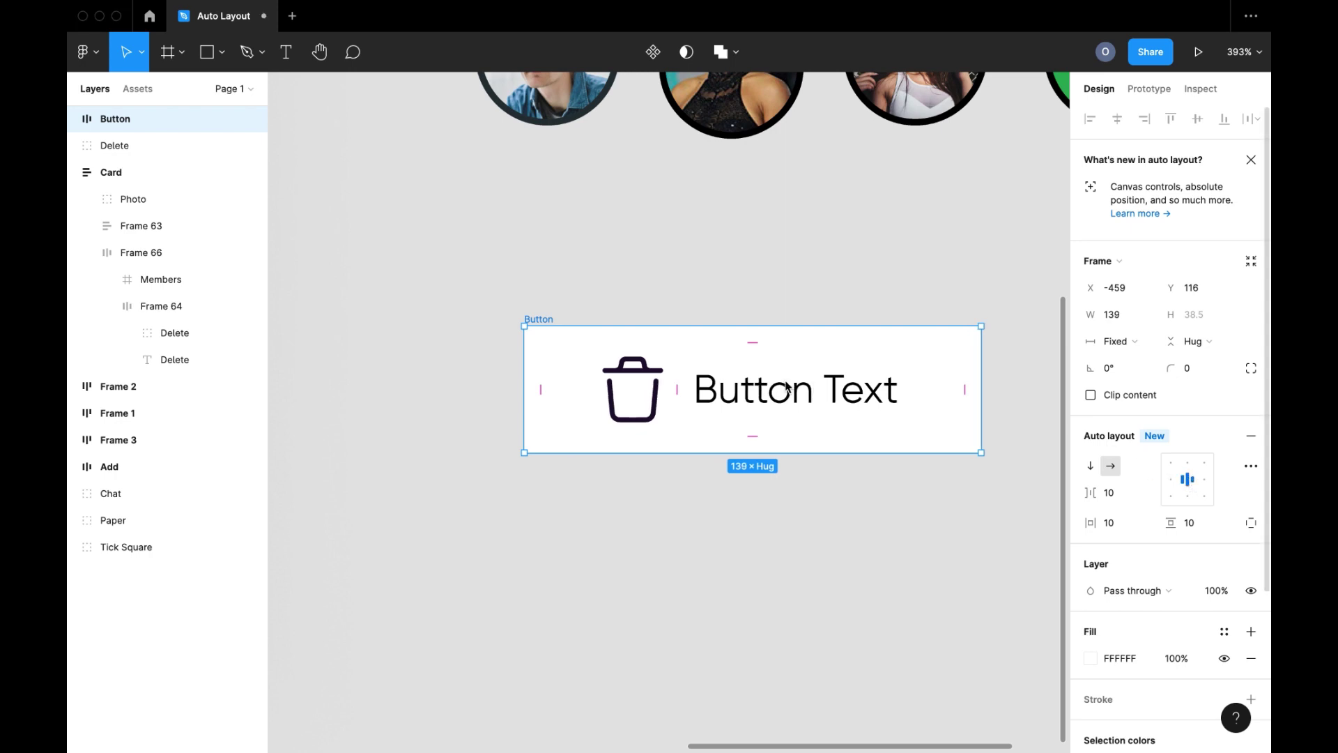
scroll(711, 386, "right", 3)
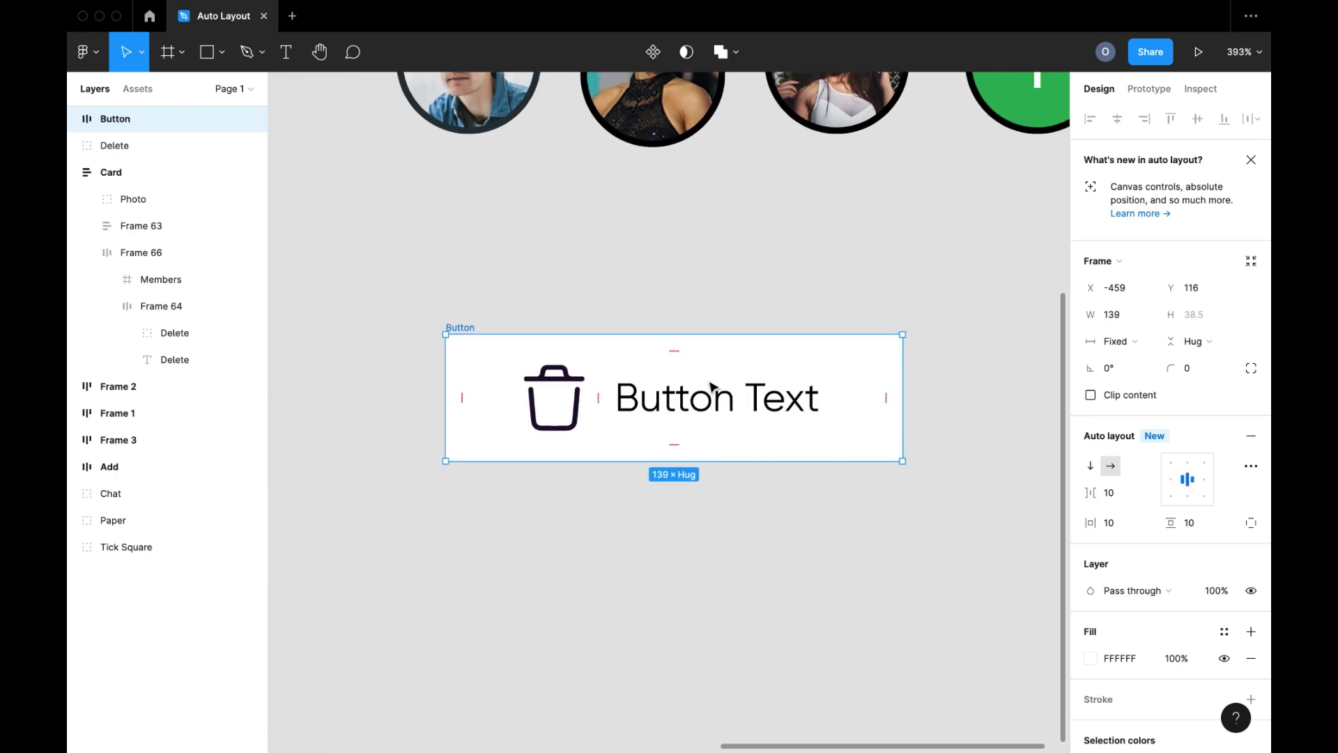
scroll(711, 386, "down", 5)
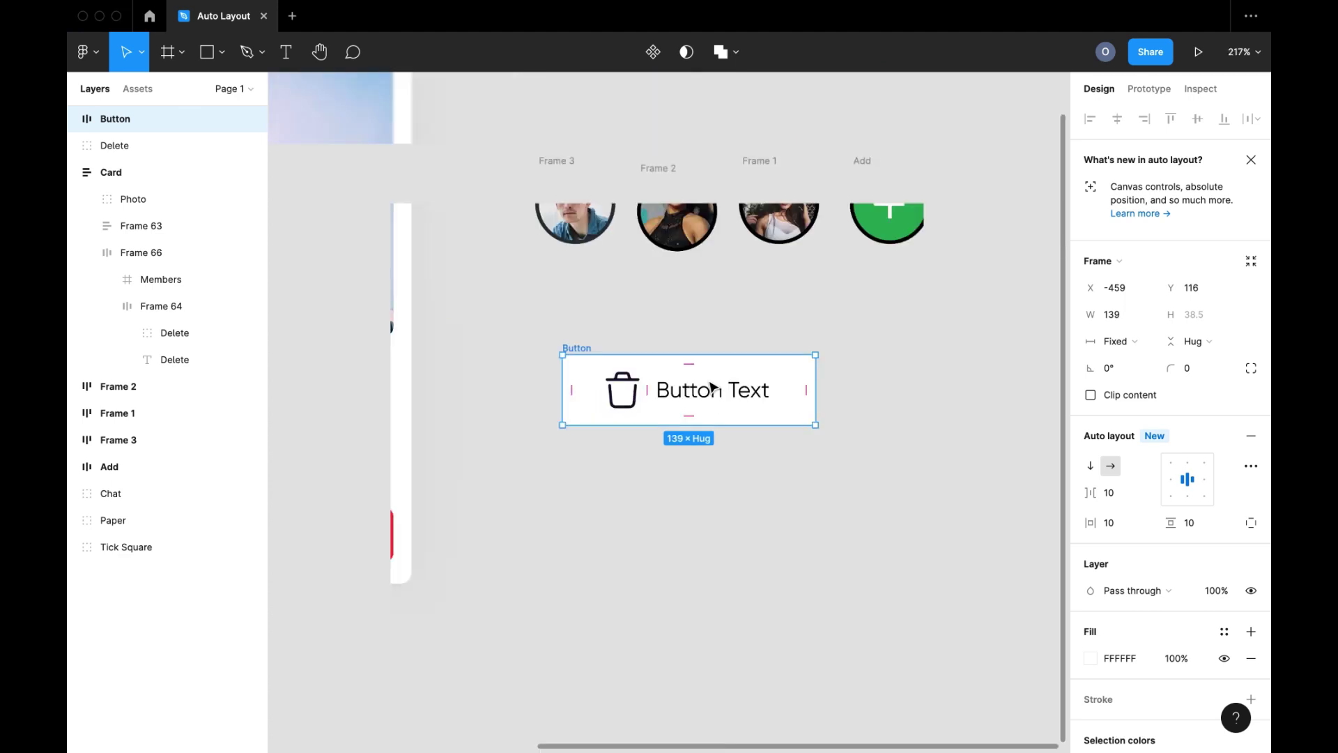
scroll(710, 386, "down", 2)
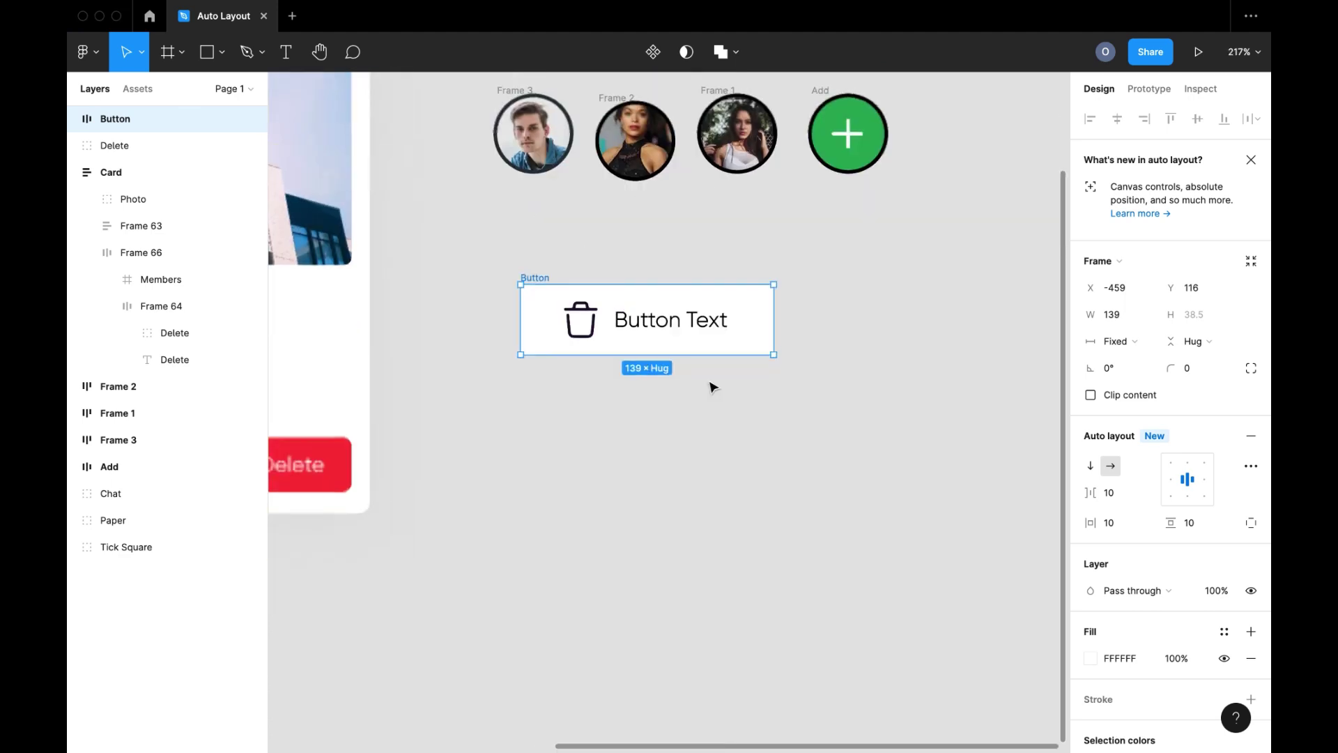
scroll(711, 385, "up", 2)
scroll(711, 386, "left", 1)
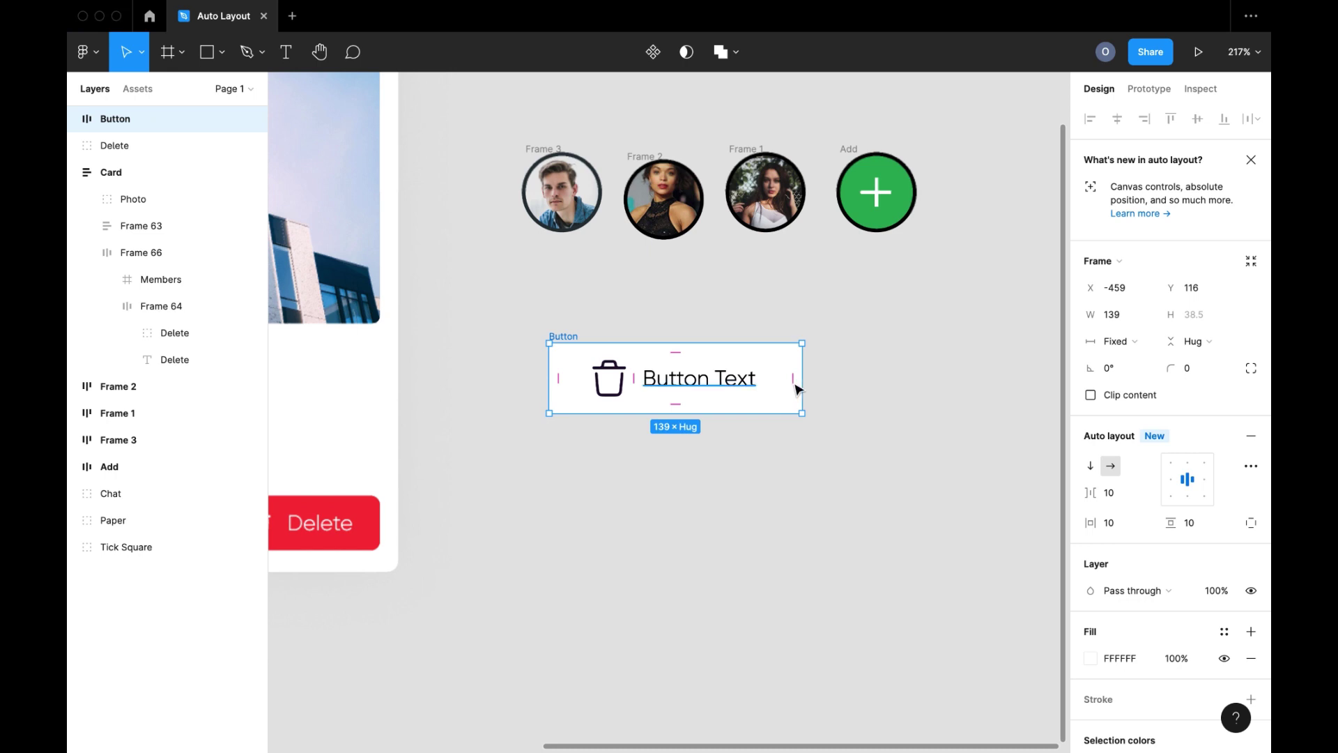
- Switch the Button's spacing mode to Space between, then back to Packed
left_click(1250, 467)
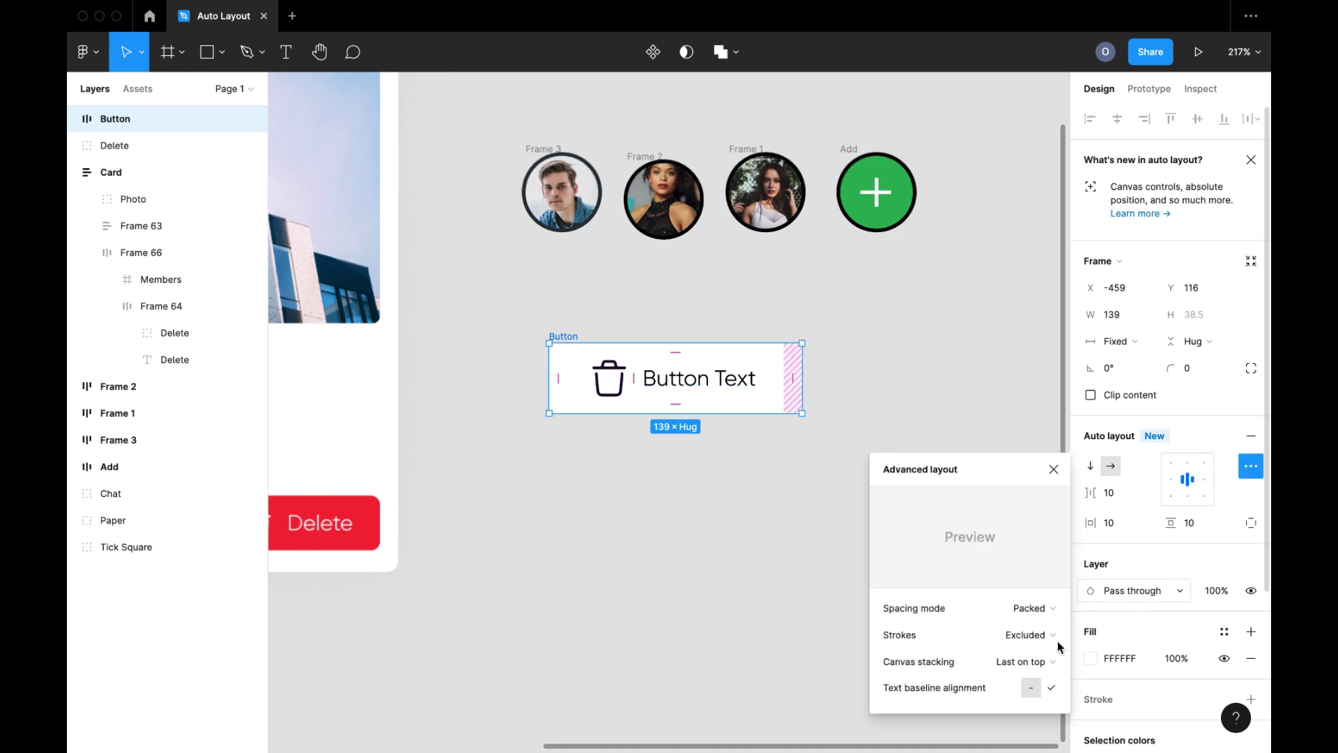
left_click(1031, 608)
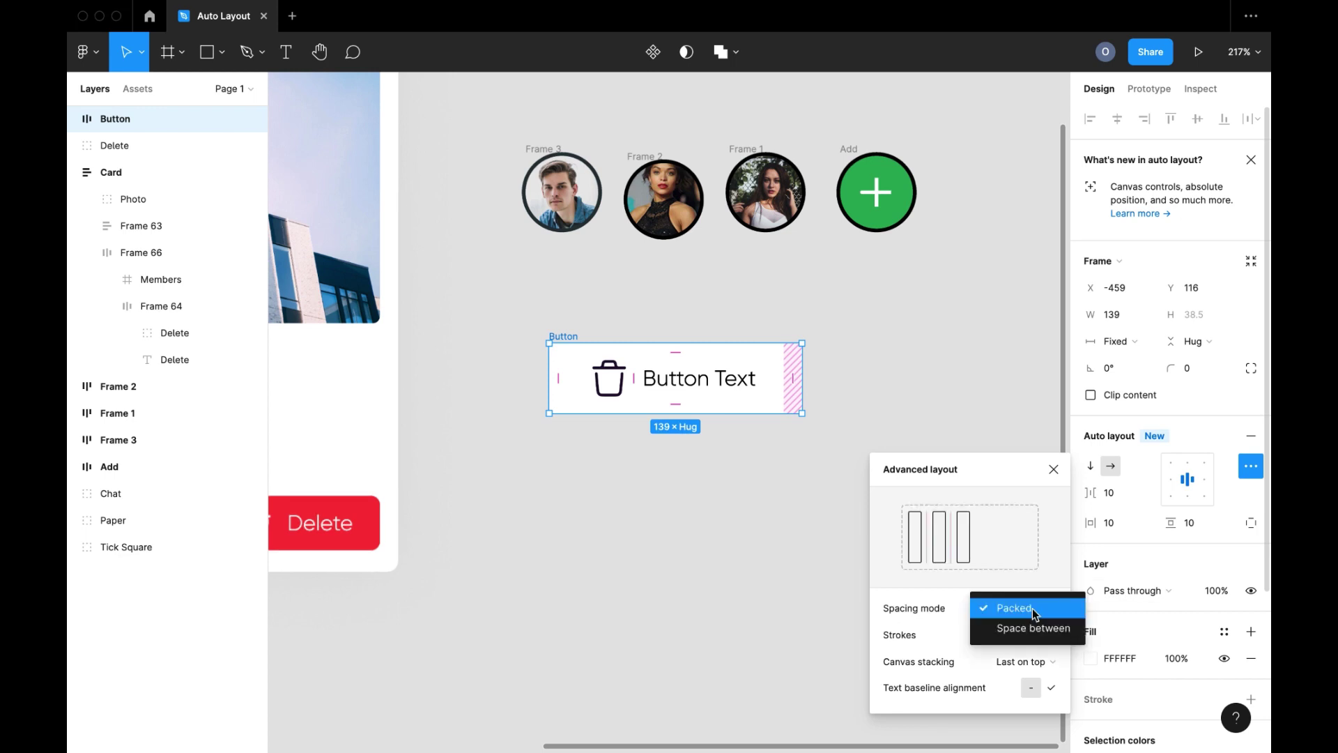
left_click(1007, 633)
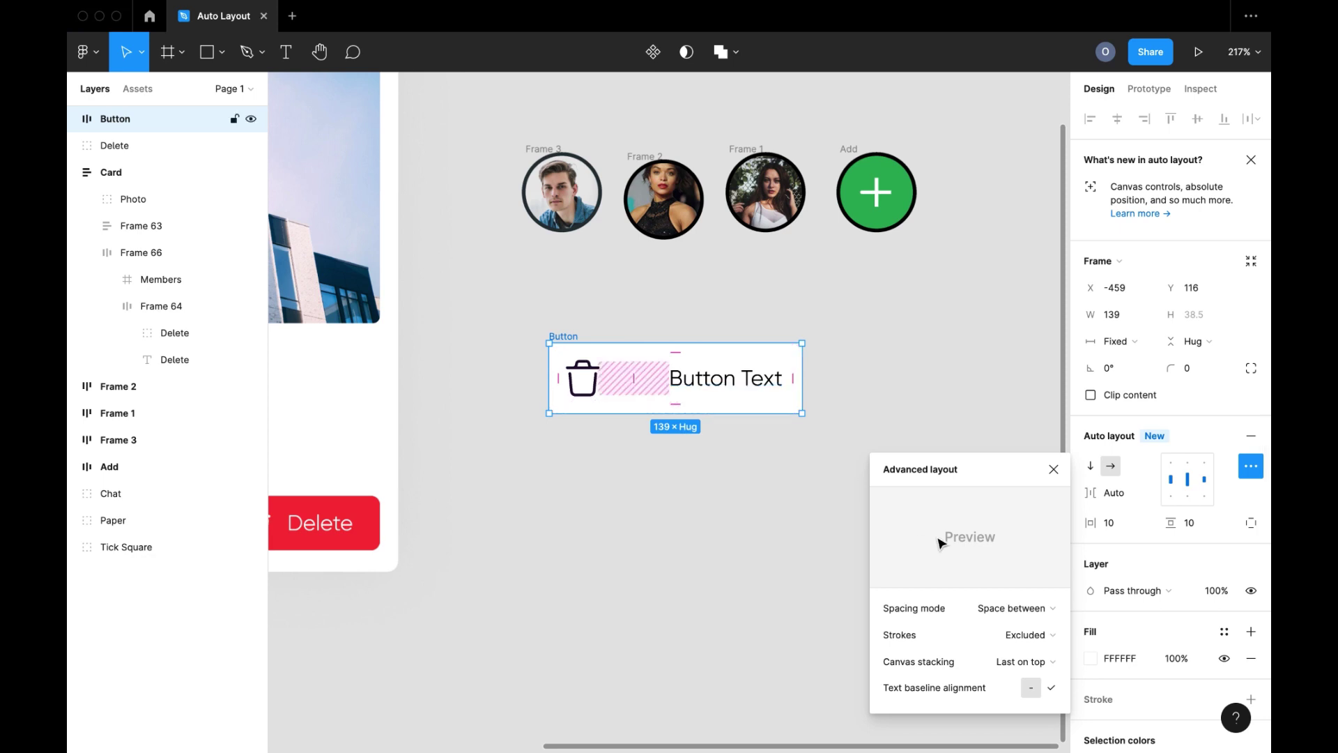
left_click(996, 608)
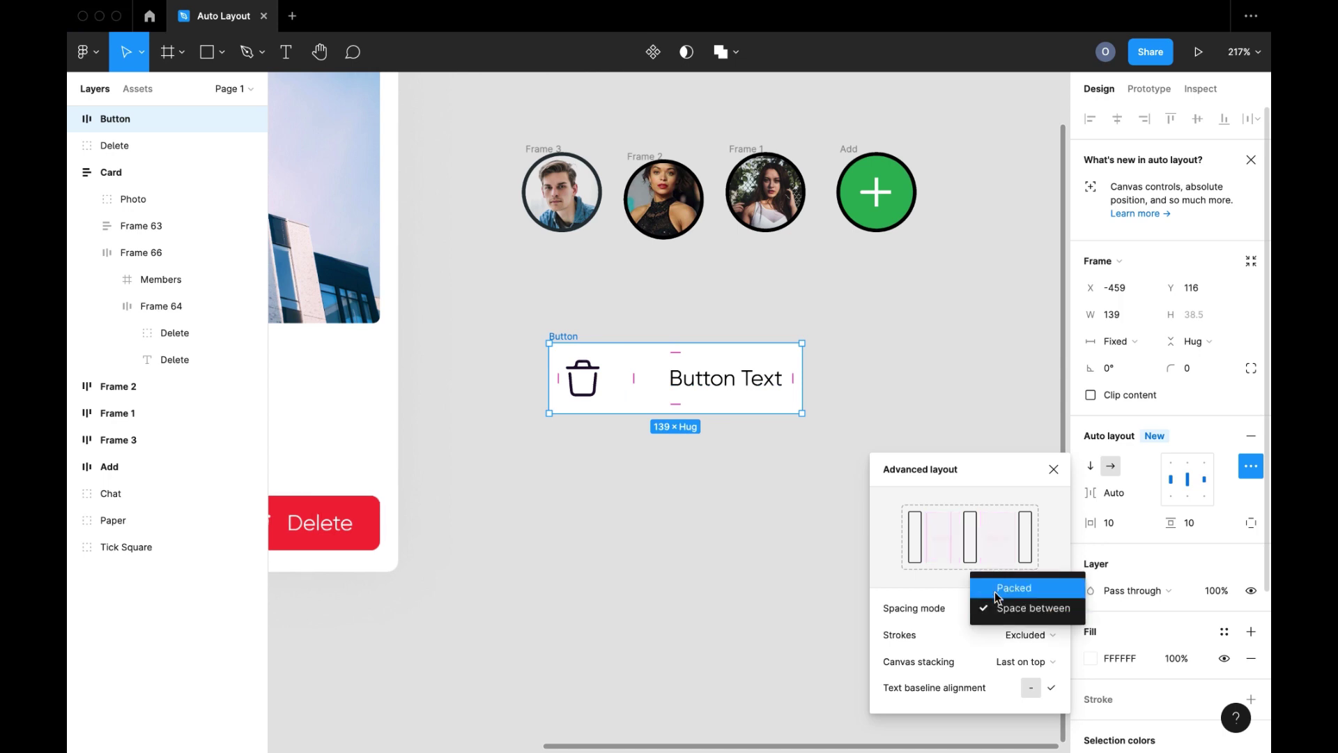
left_click(994, 589)
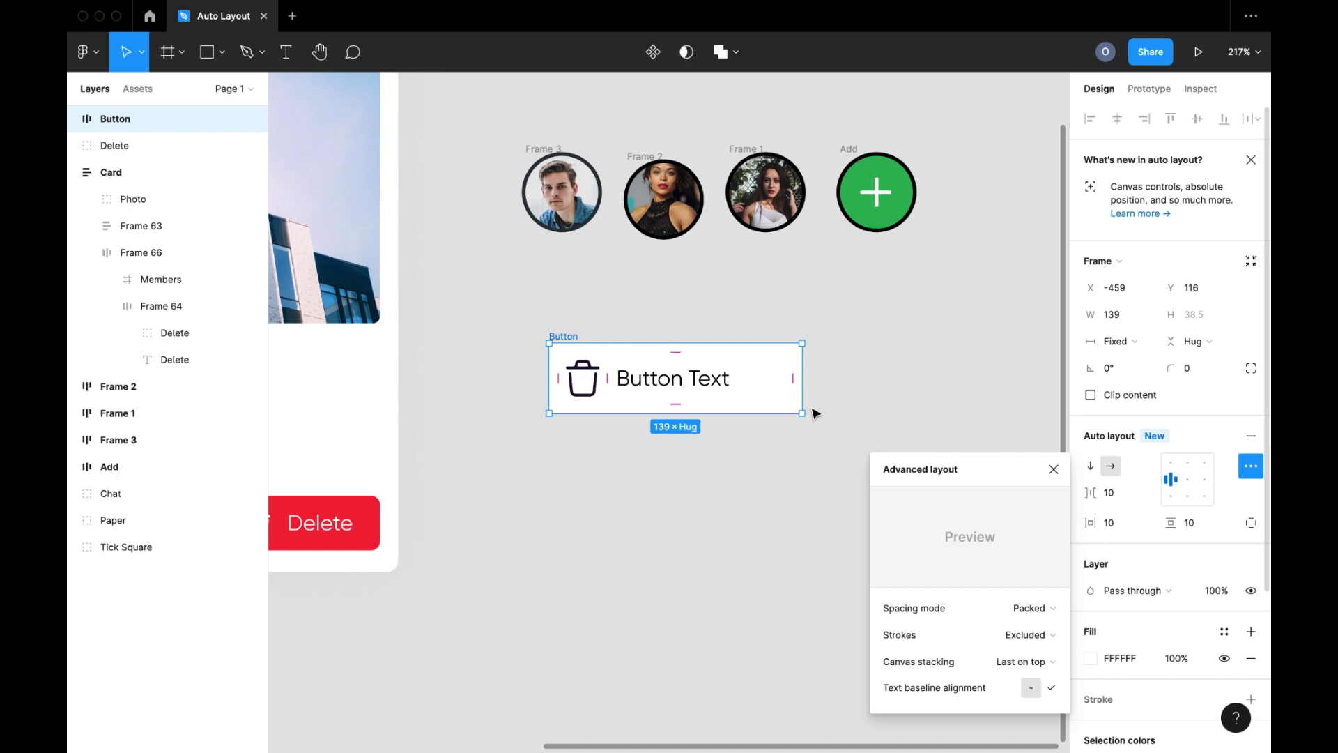
- Set the Button's width sizing to Hug contents
left_click(1123, 349)
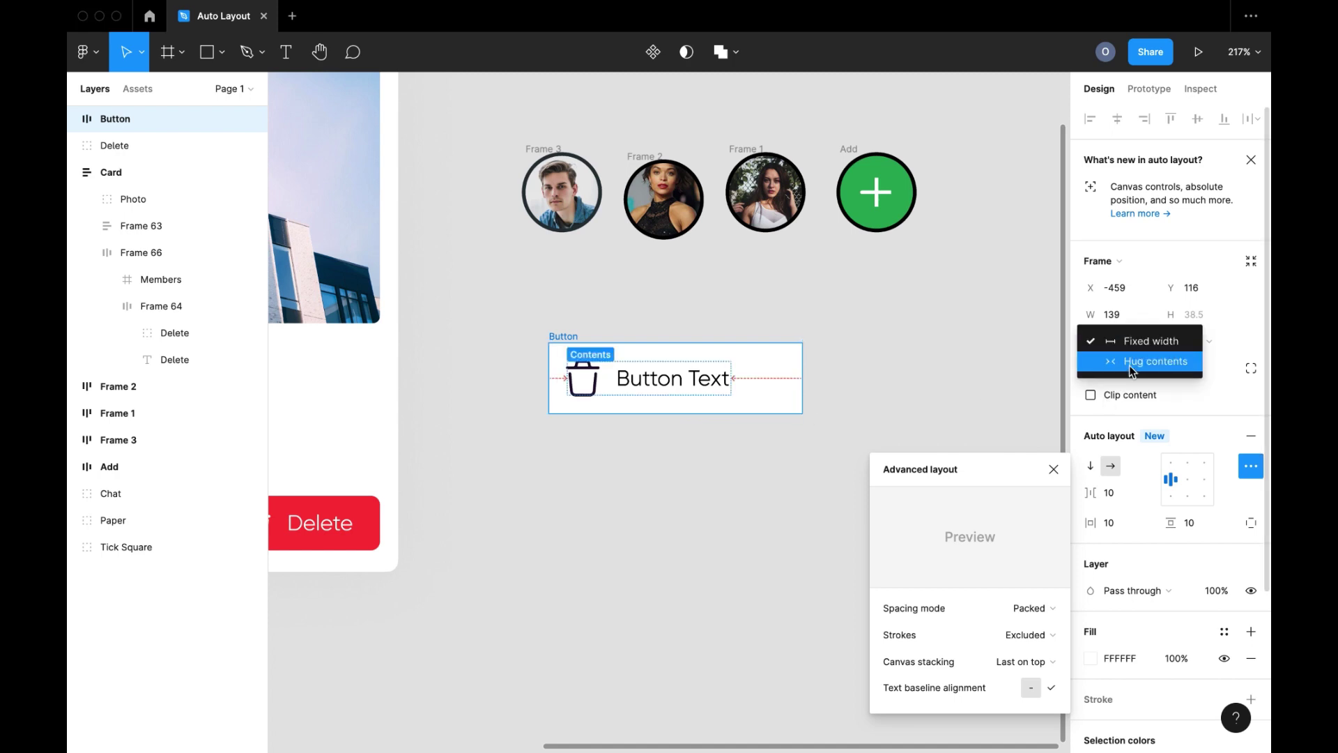
left_click(1127, 366)
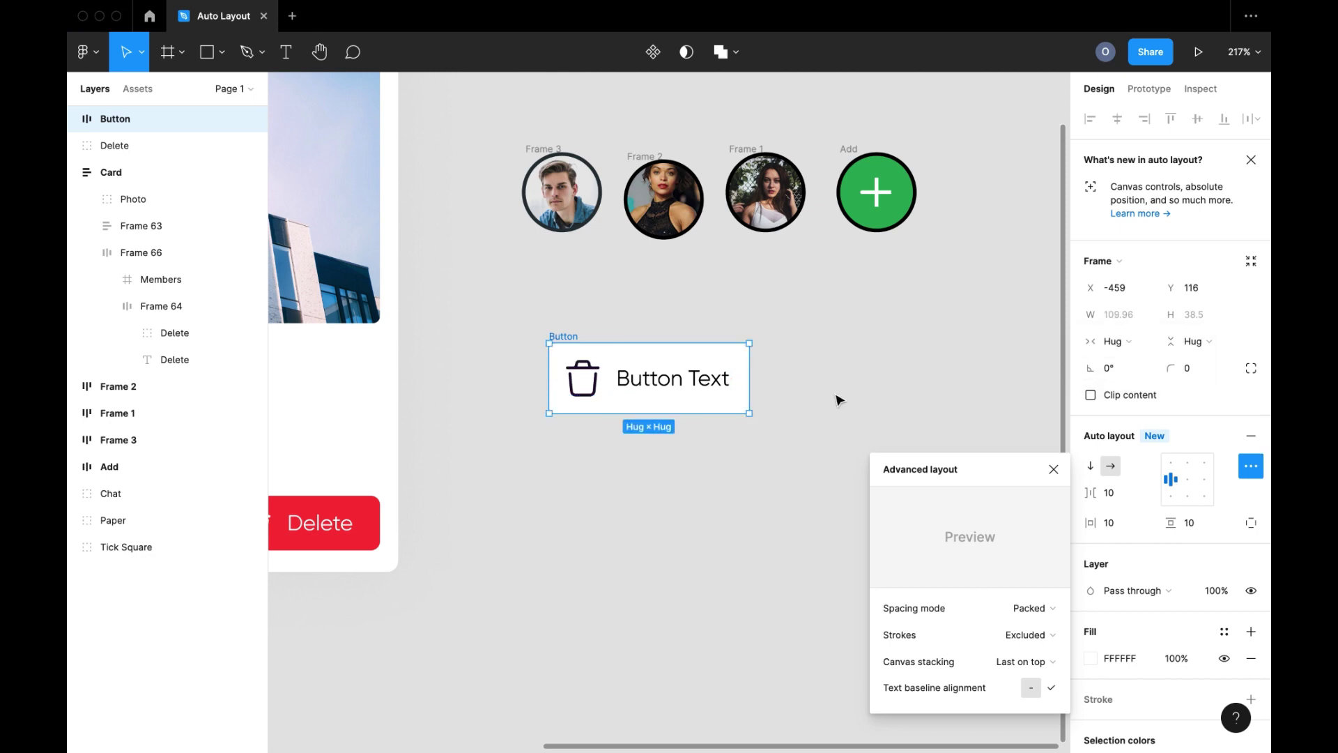
left_click(1110, 341)
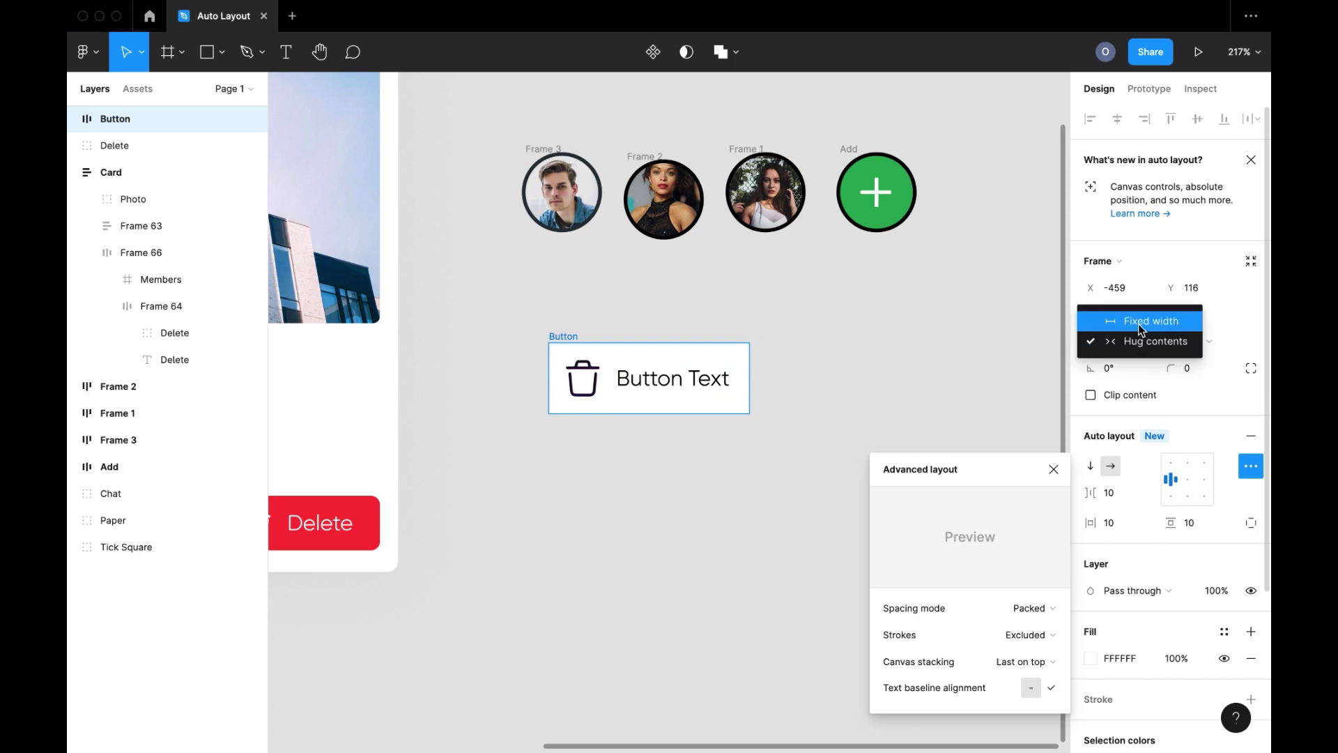
left_click(1218, 349)
- Set the height to fixed 50, revert it to Hug, then resize the Button to 175×93
left_click(1210, 348)
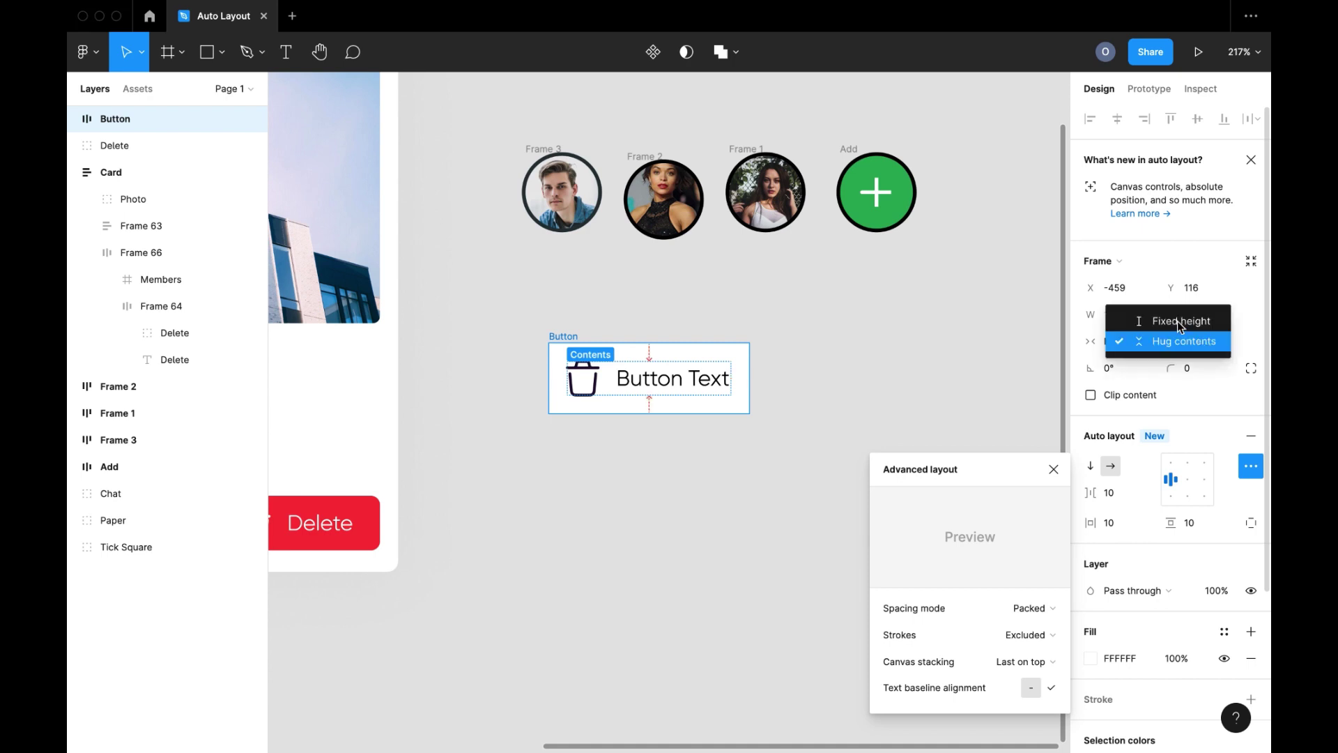
left_click(1177, 321)
left_click(1198, 319)
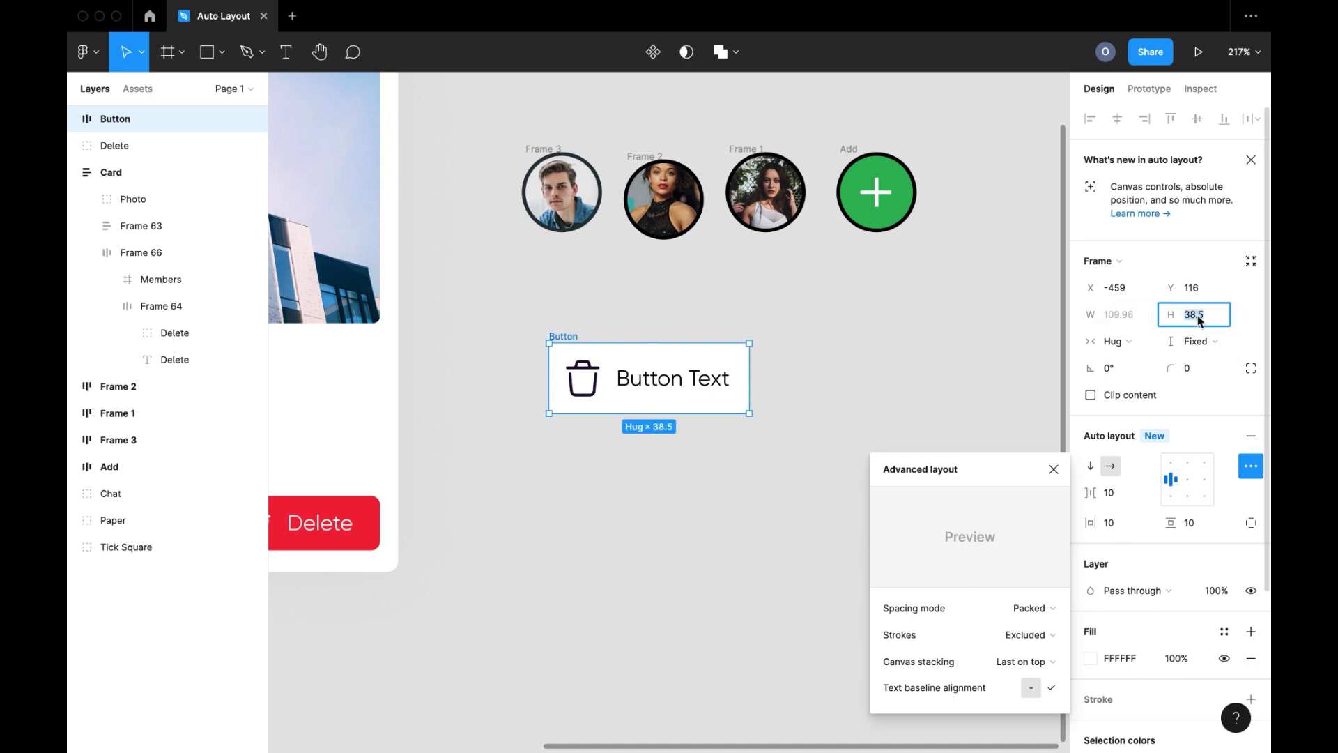
type("50")
key("Return")
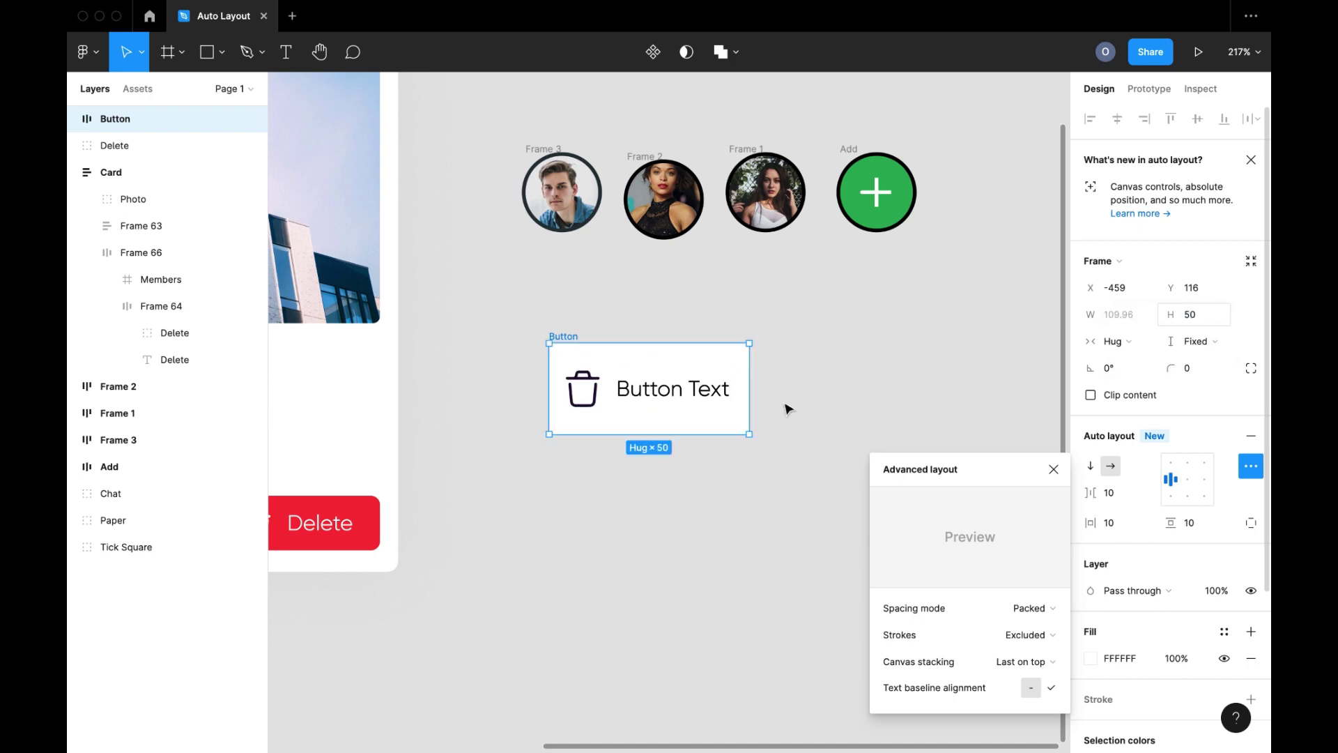
left_click(1197, 341)
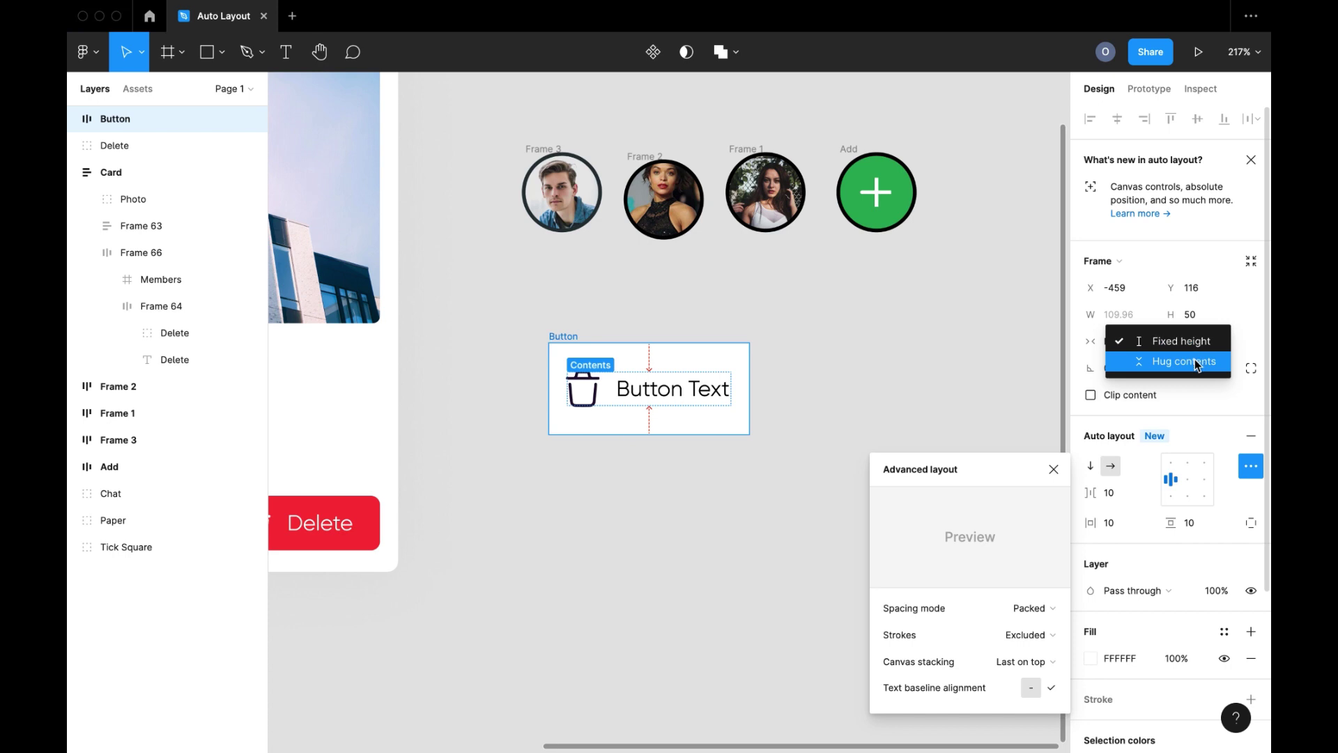
left_click(1194, 358)
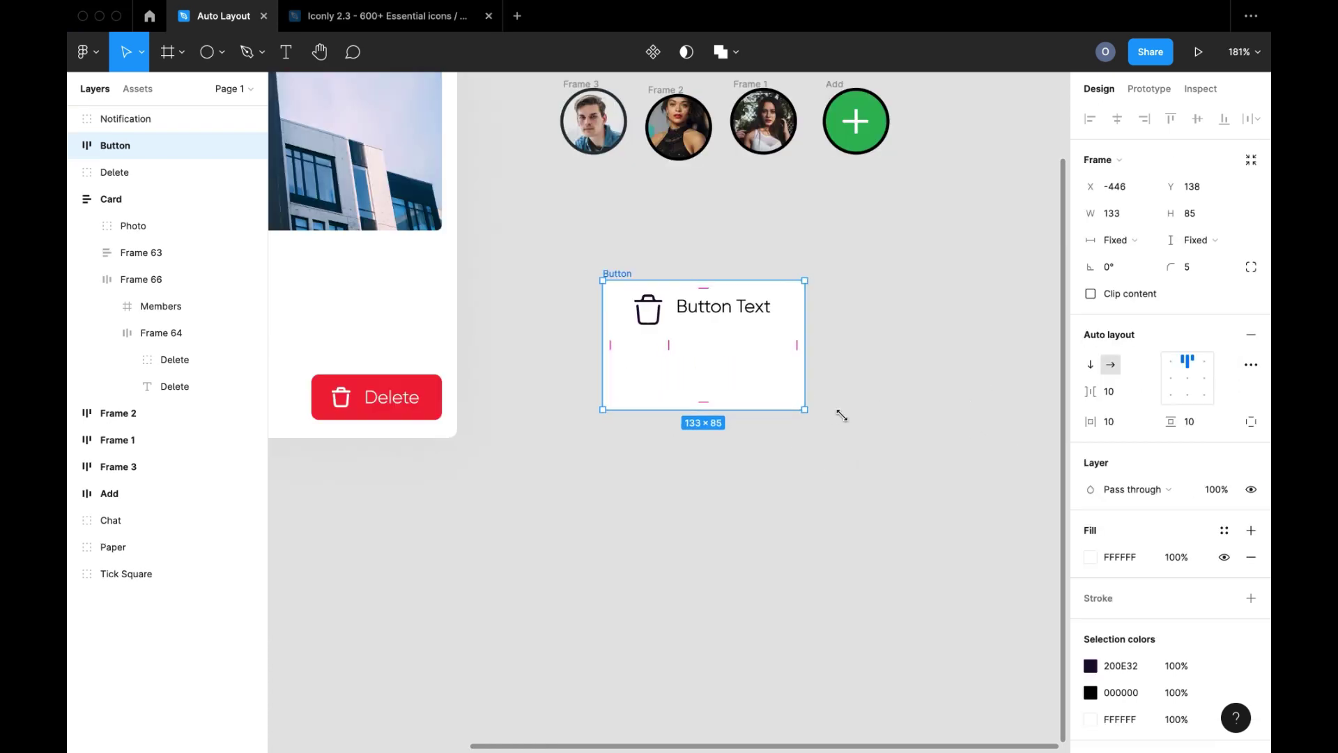
left_click_drag(839, 416, 869, 422)
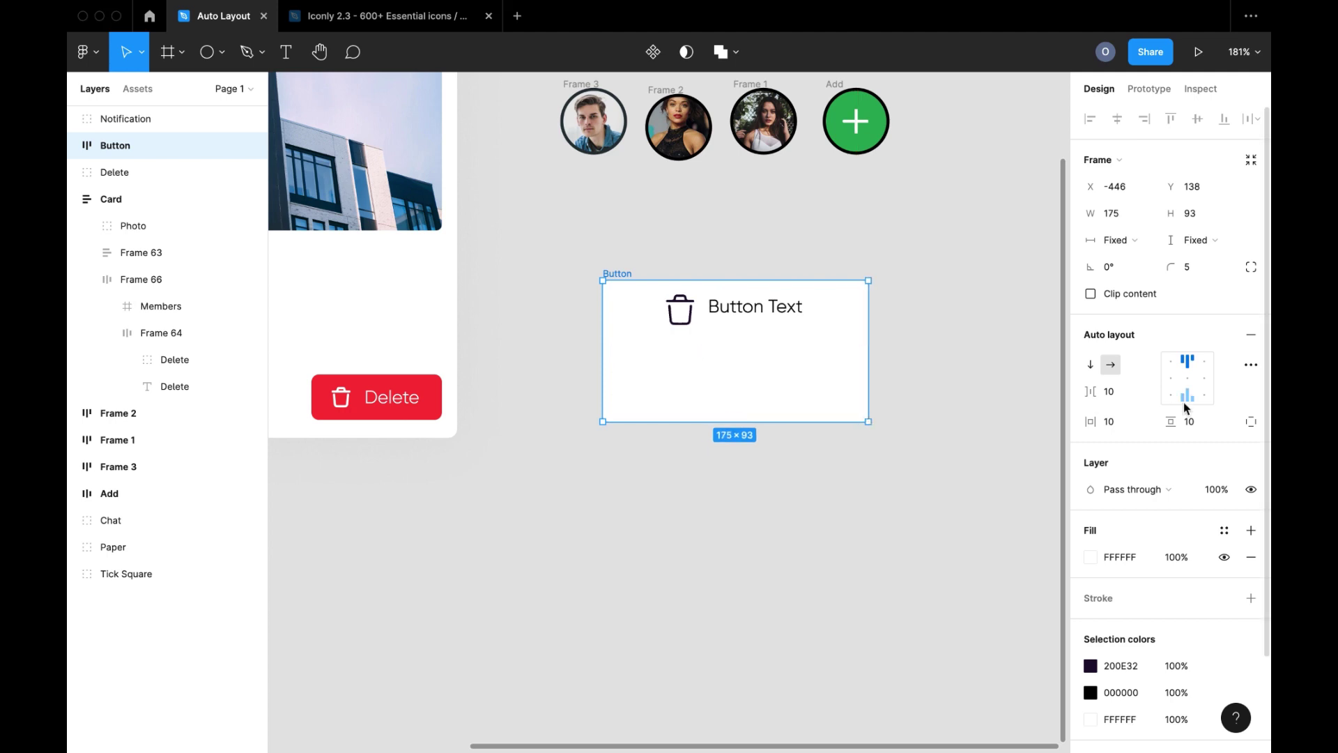
- Try each alignment grid position, settling on centring the icon and label
left_click(1171, 361)
left_click(1170, 379)
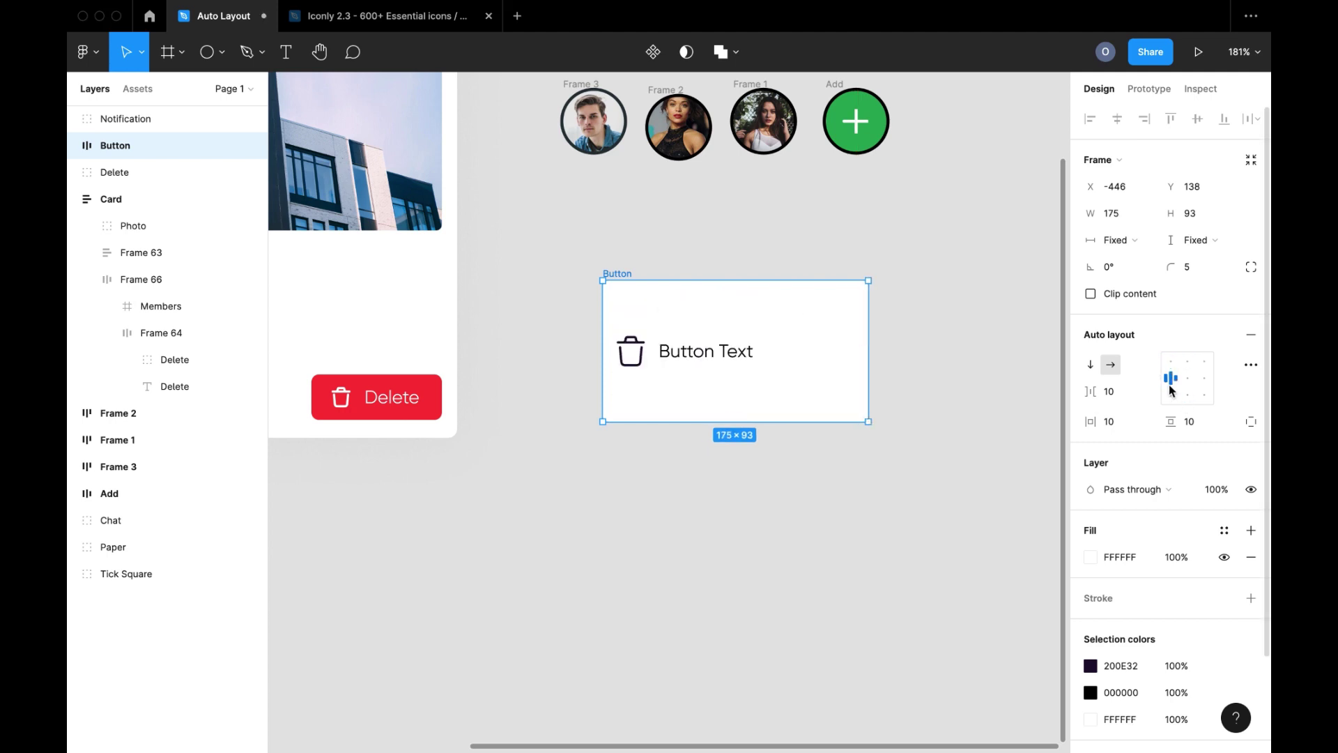
left_click(1170, 396)
left_click(1189, 396)
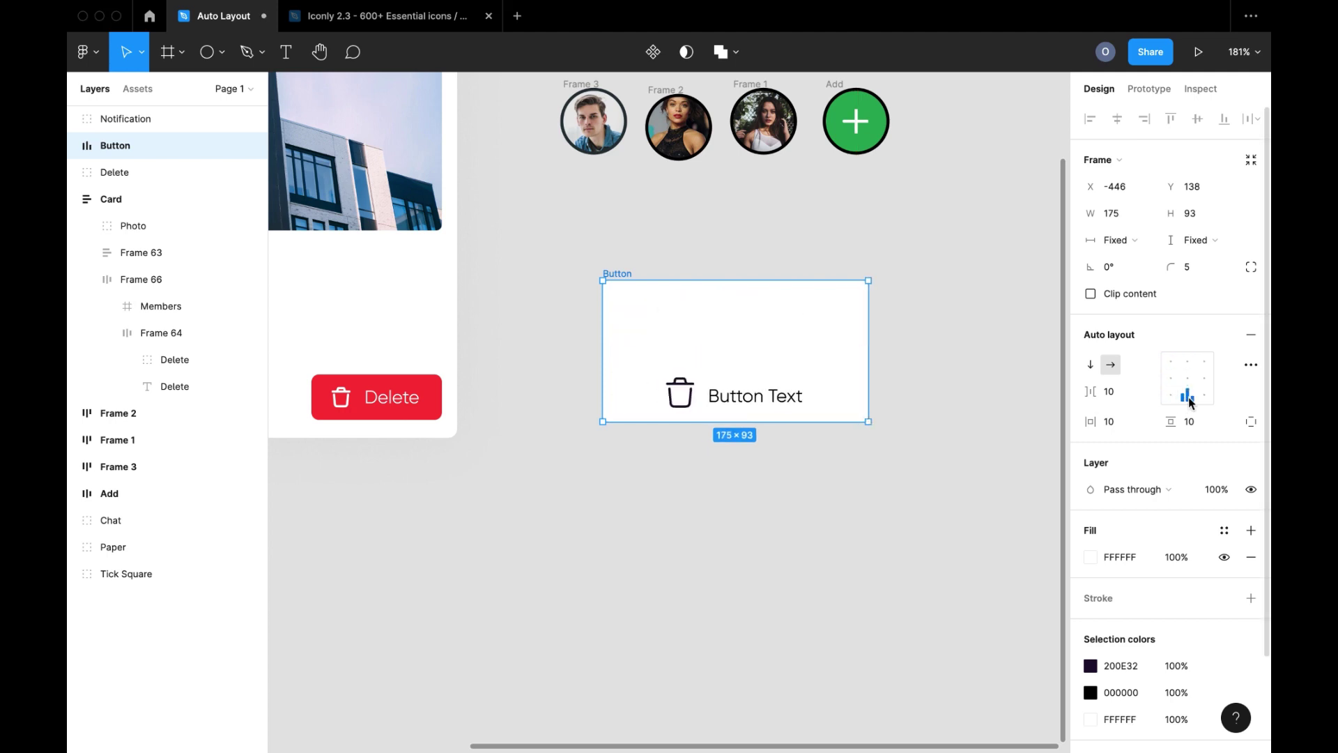
left_click(1205, 395)
left_click(1205, 379)
left_click(1205, 361)
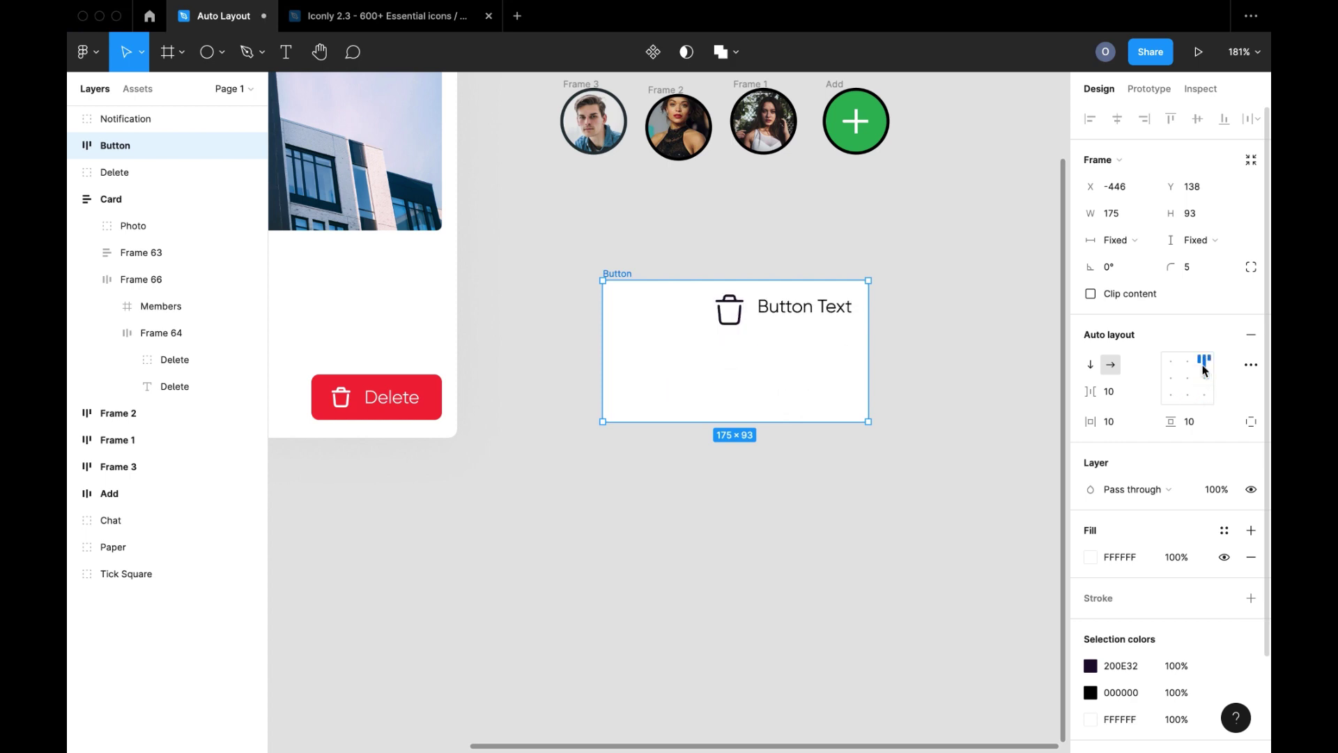
left_click(1188, 362)
left_click(1171, 361)
left_click(1188, 378)
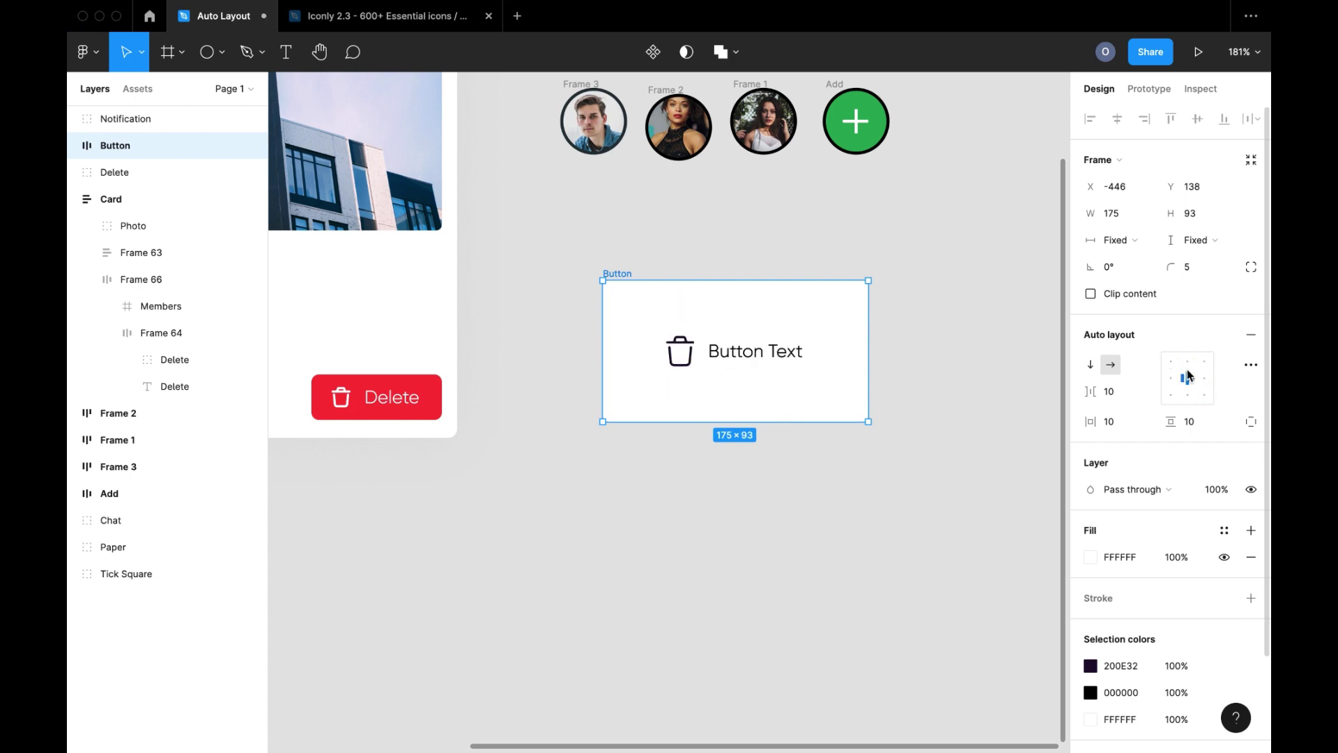
- Toggle the Button's direction to vertical and back to horizontal, then deselect it
left_click(1091, 367)
left_click(1111, 367)
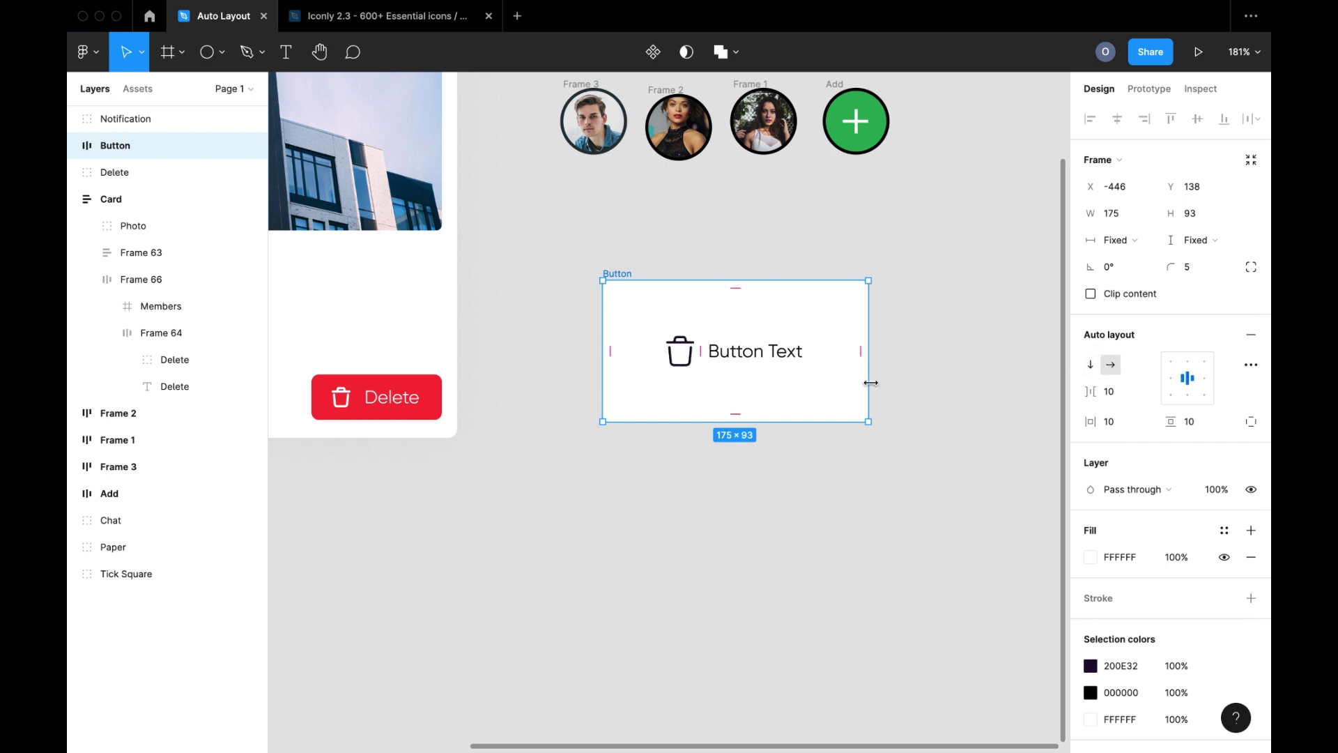
scroll(777, 446, "down", 5)
left_click(752, 429)
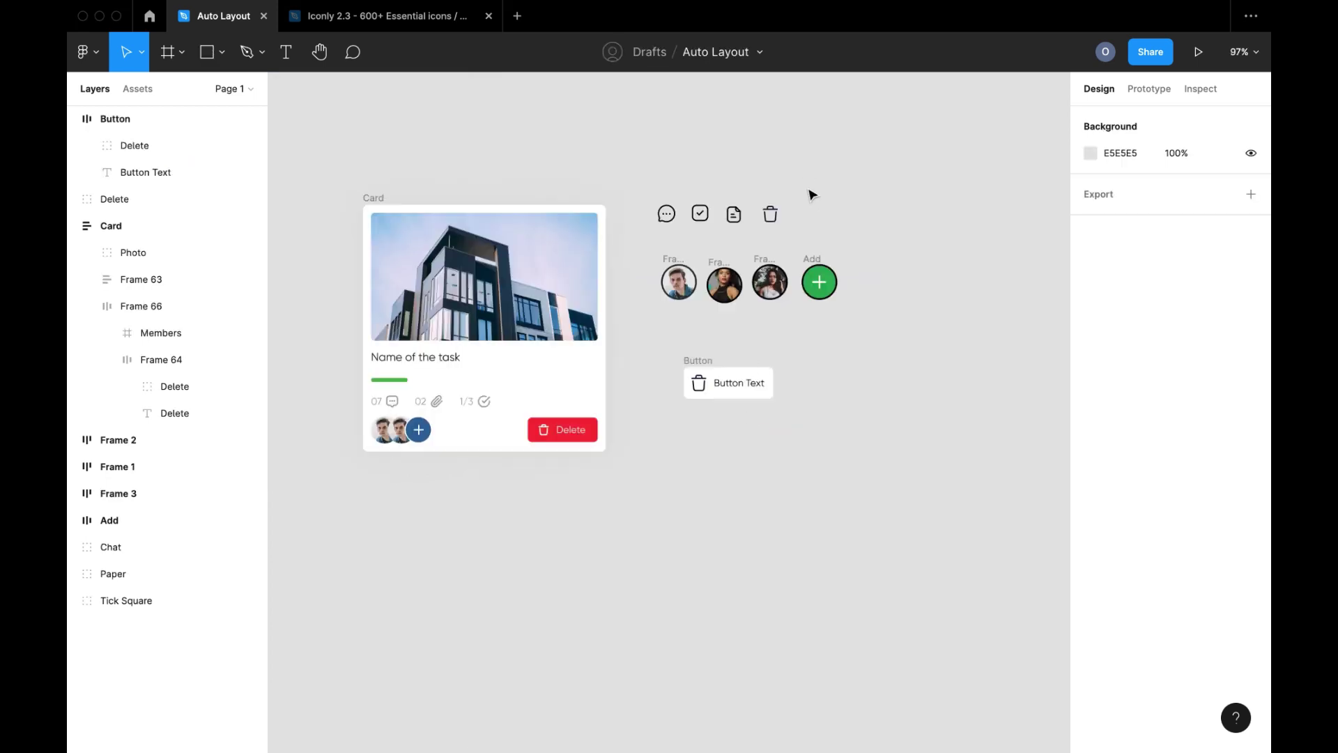
- Paste the Notification bell icon and place it beside the trash icon
key("super+v")
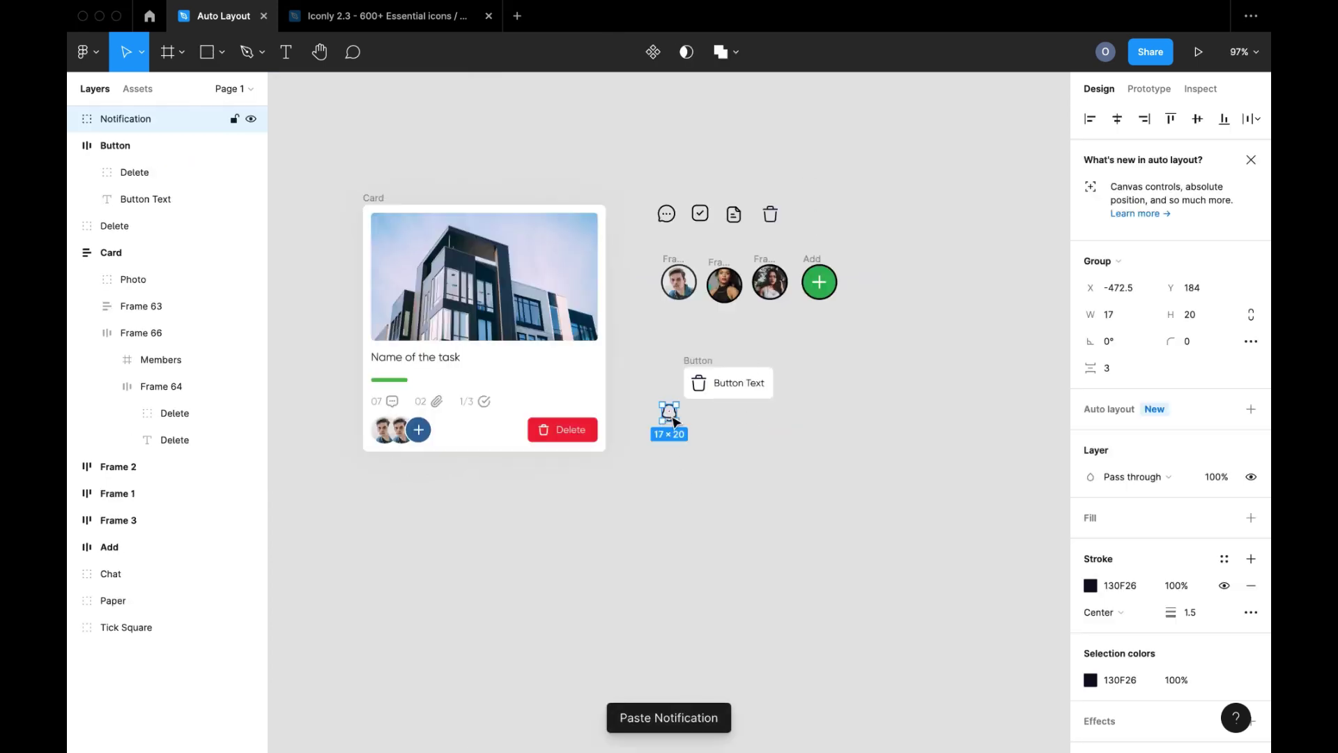
left_click_drag(672, 420, 807, 225)
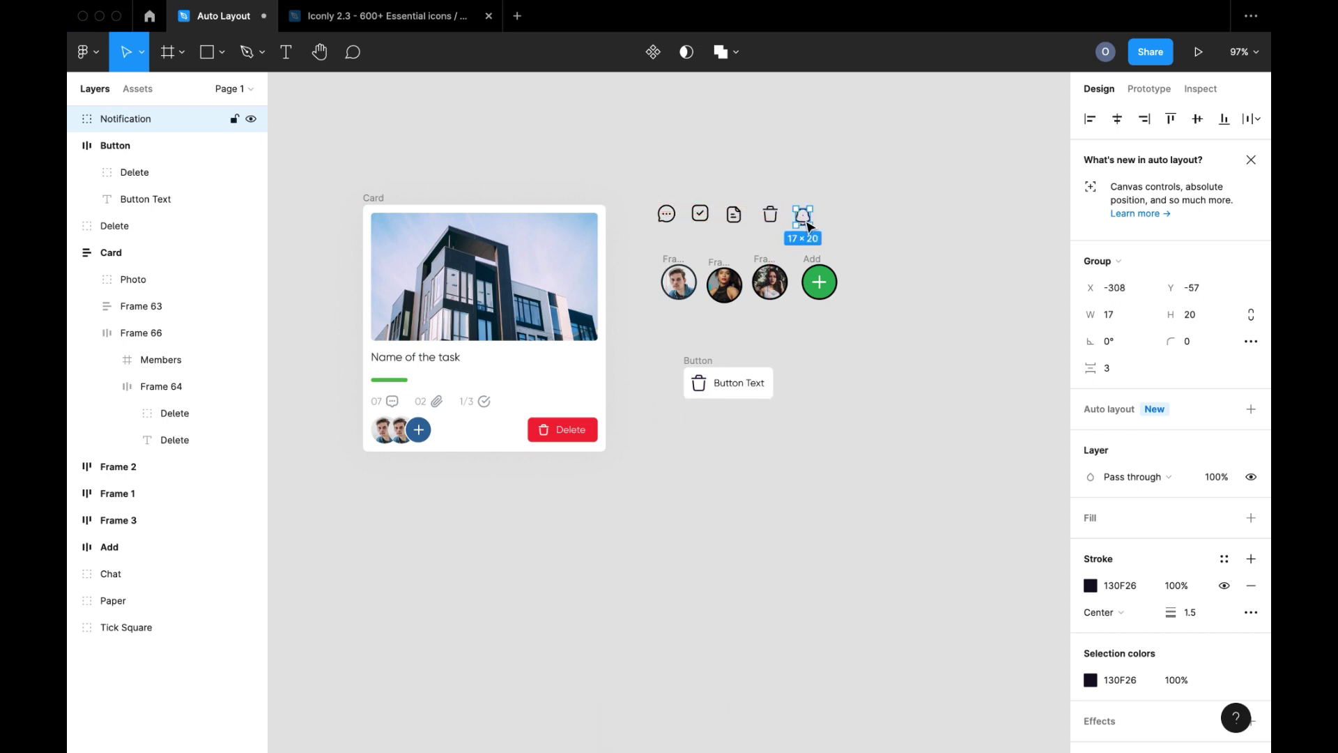
left_click(791, 413)
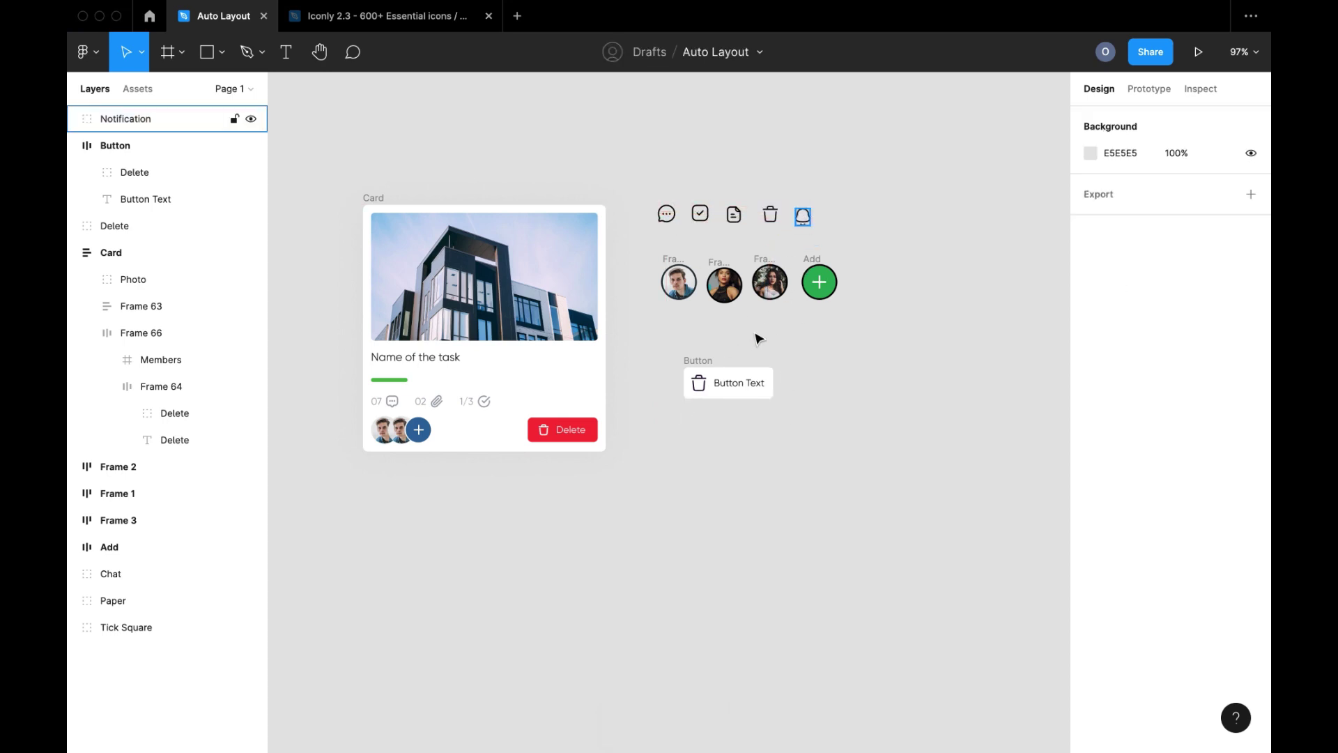
left_click(804, 222)
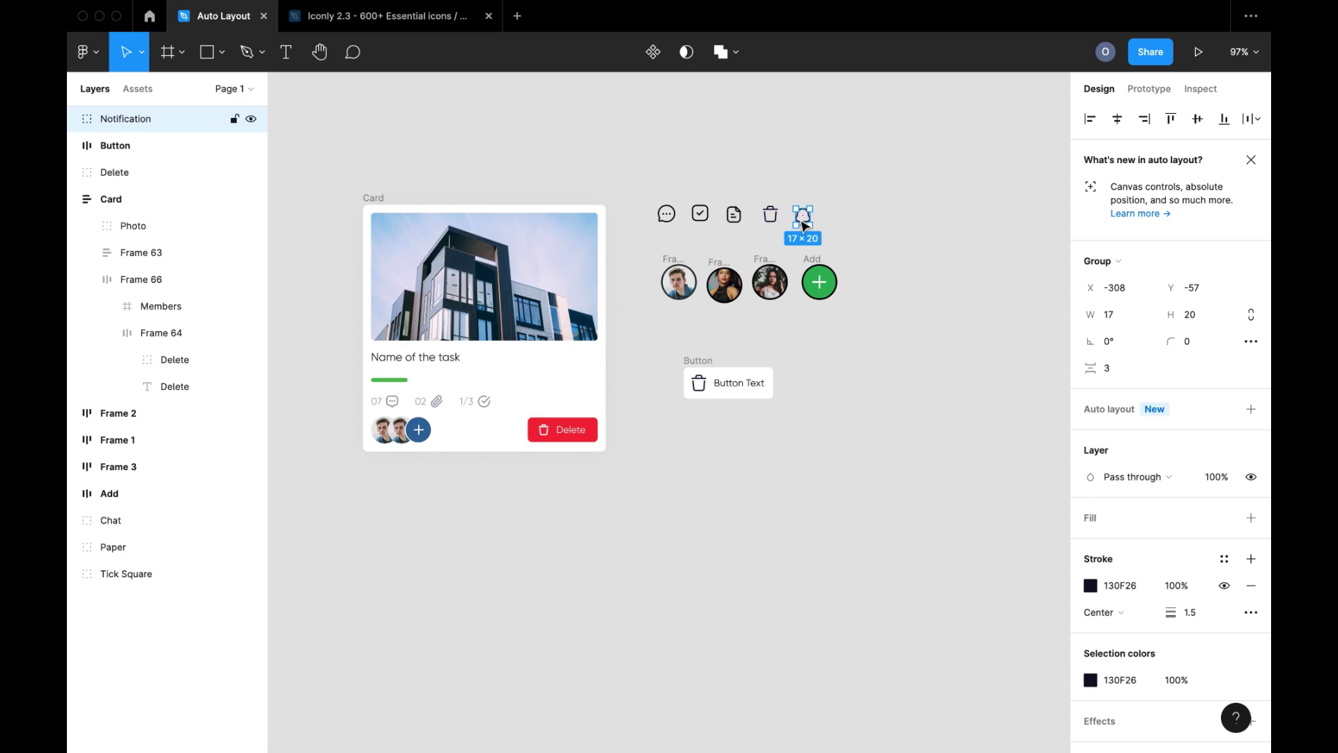
- Place a copy of the bell icon below the Button
left_click_drag(805, 221, 697, 428)
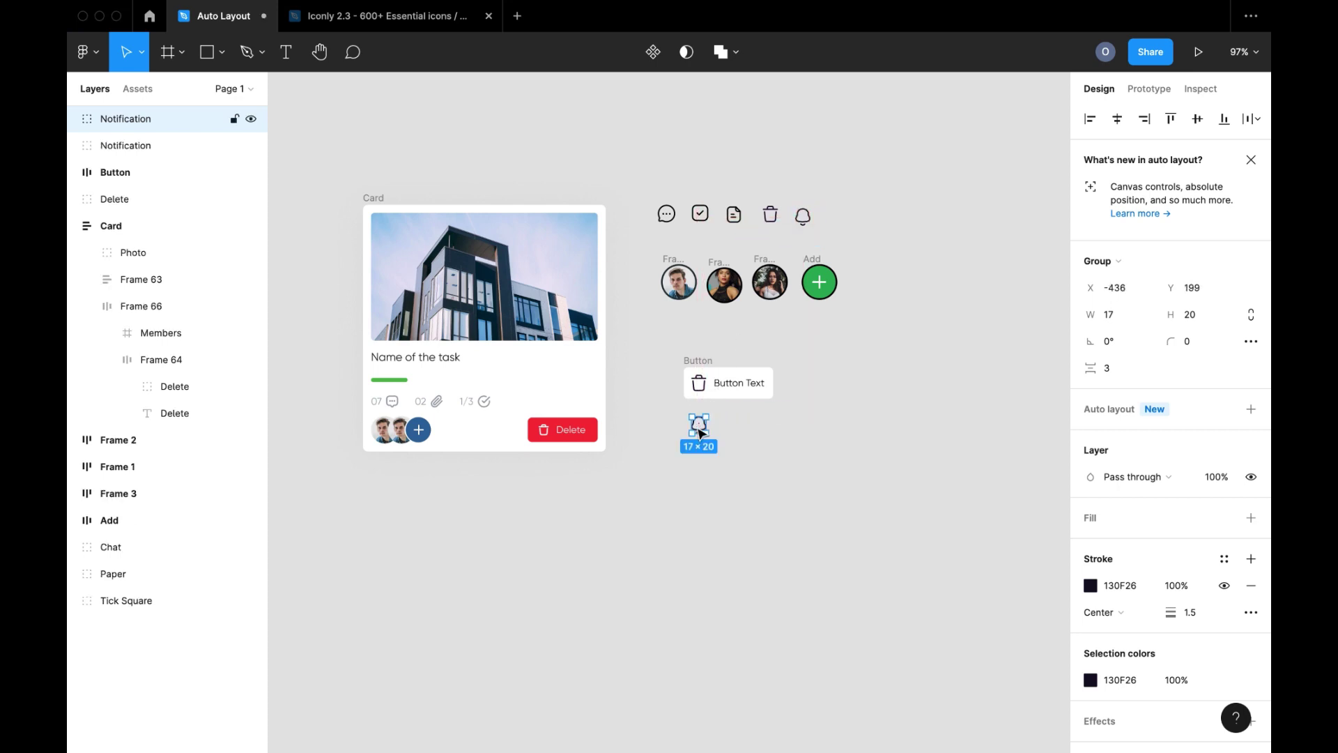
scroll(699, 429, "up", 5)
scroll(699, 432, "up", 2)
scroll(669, 424, "right", 3)
left_click(658, 420)
- Add a 'Notification' text label and line it up with the bell copy
key("t")
left_click(652, 373)
type("N")
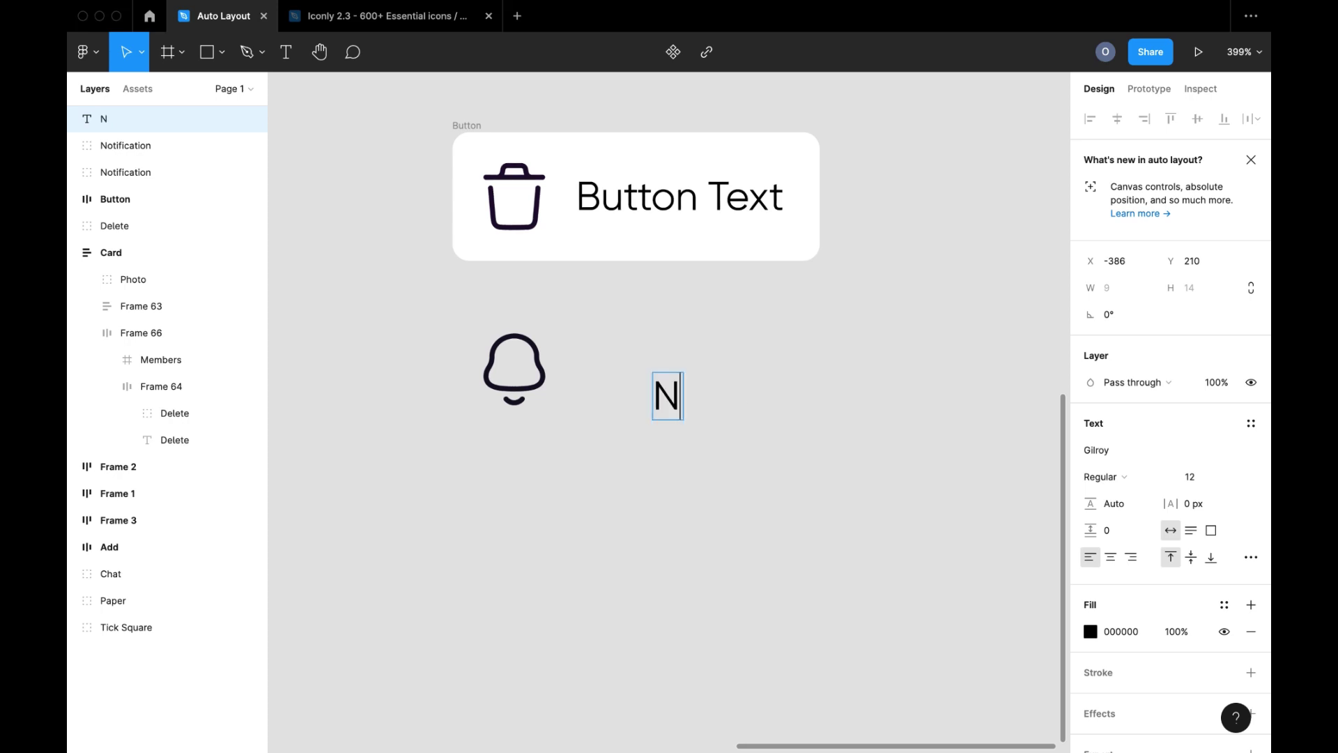
type("otificat")
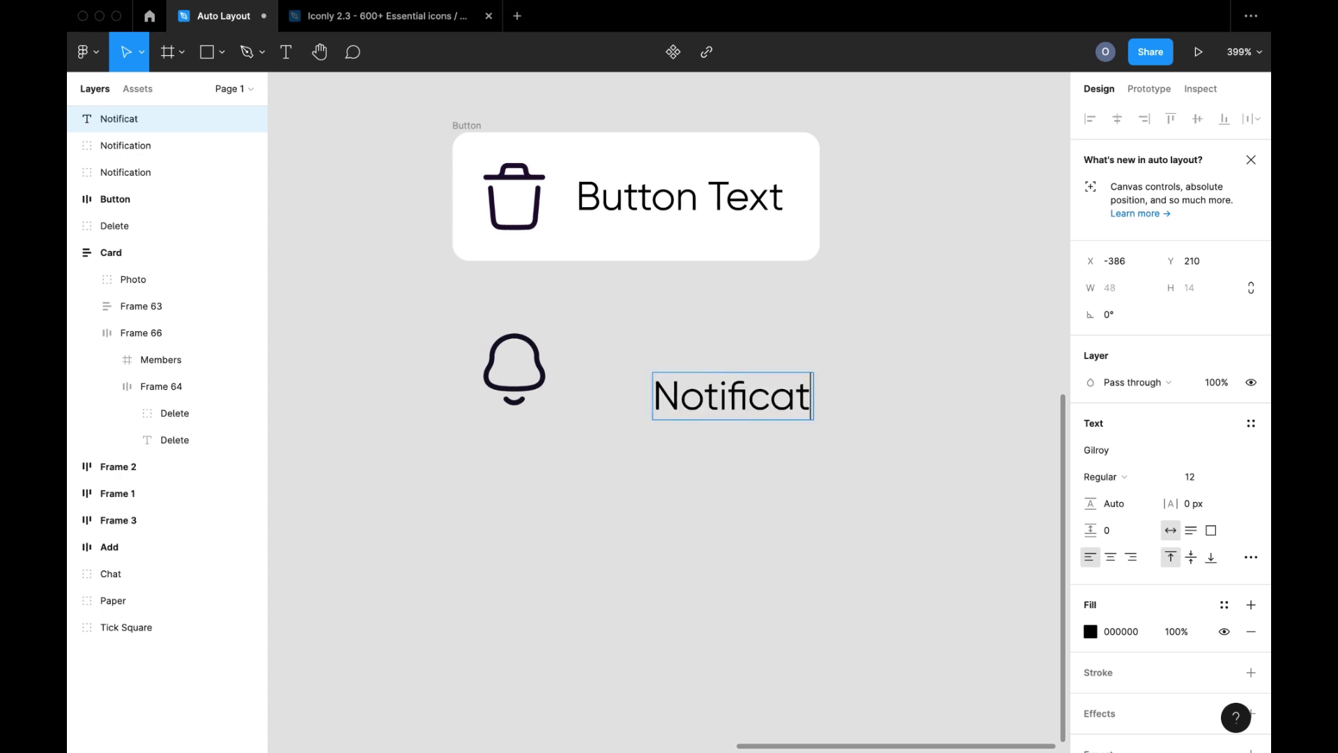
type("ion")
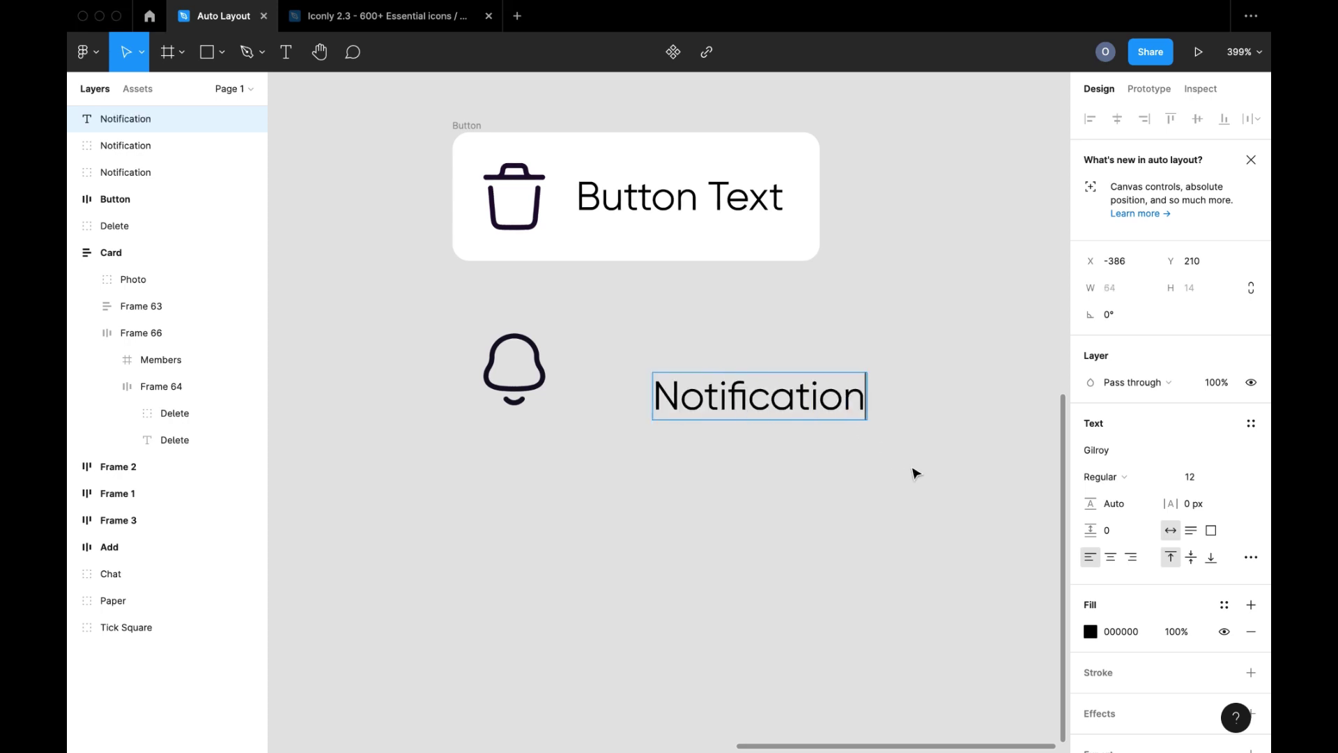
key("Escape")
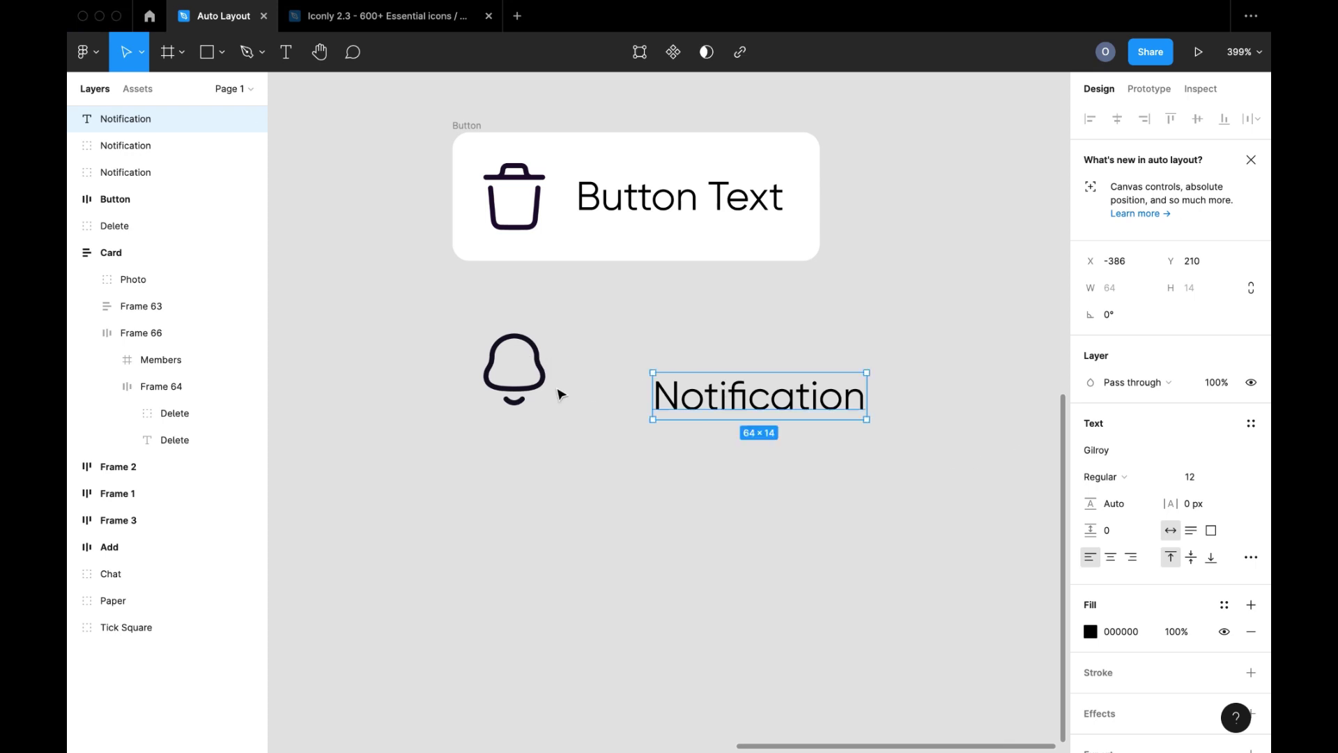
left_click_drag(530, 390, 541, 414)
- Wrap the bell and Notification label in auto layout with a 10 gap and 0 padding
left_click(676, 402, "shift")
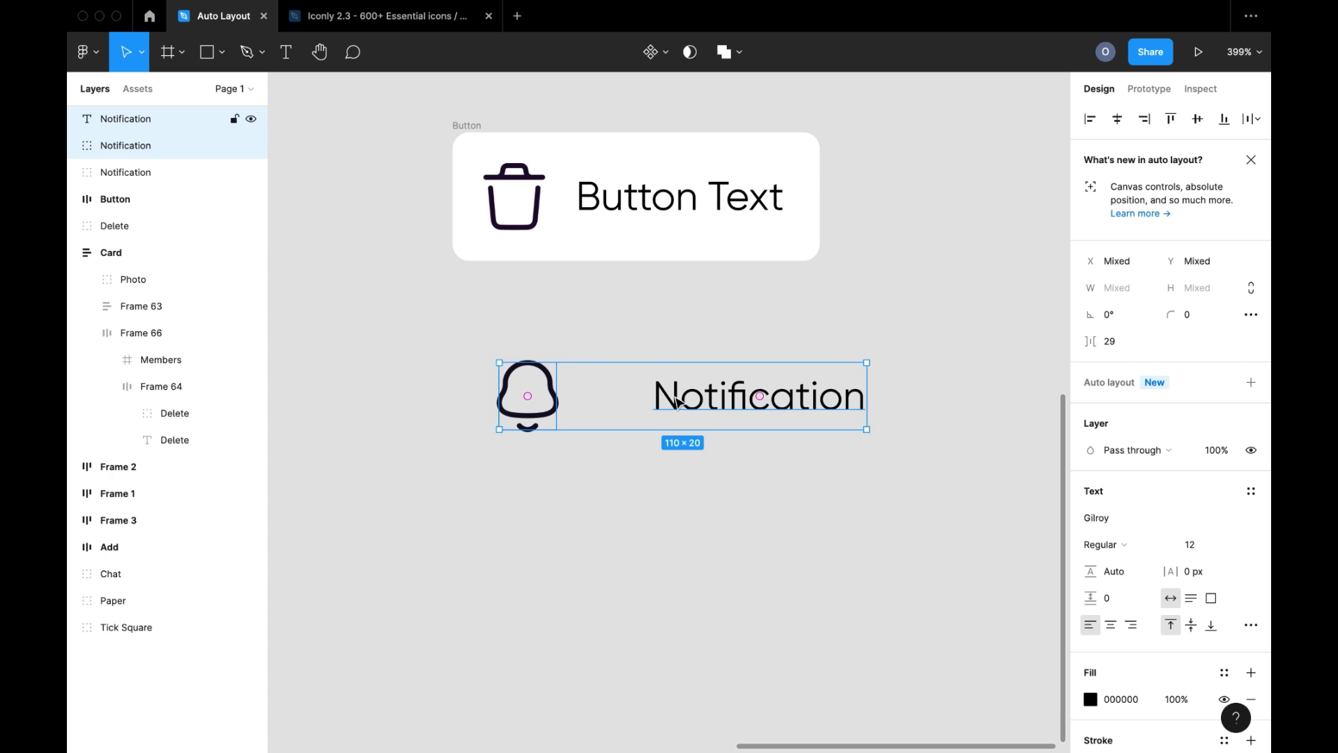
key("shift+a")
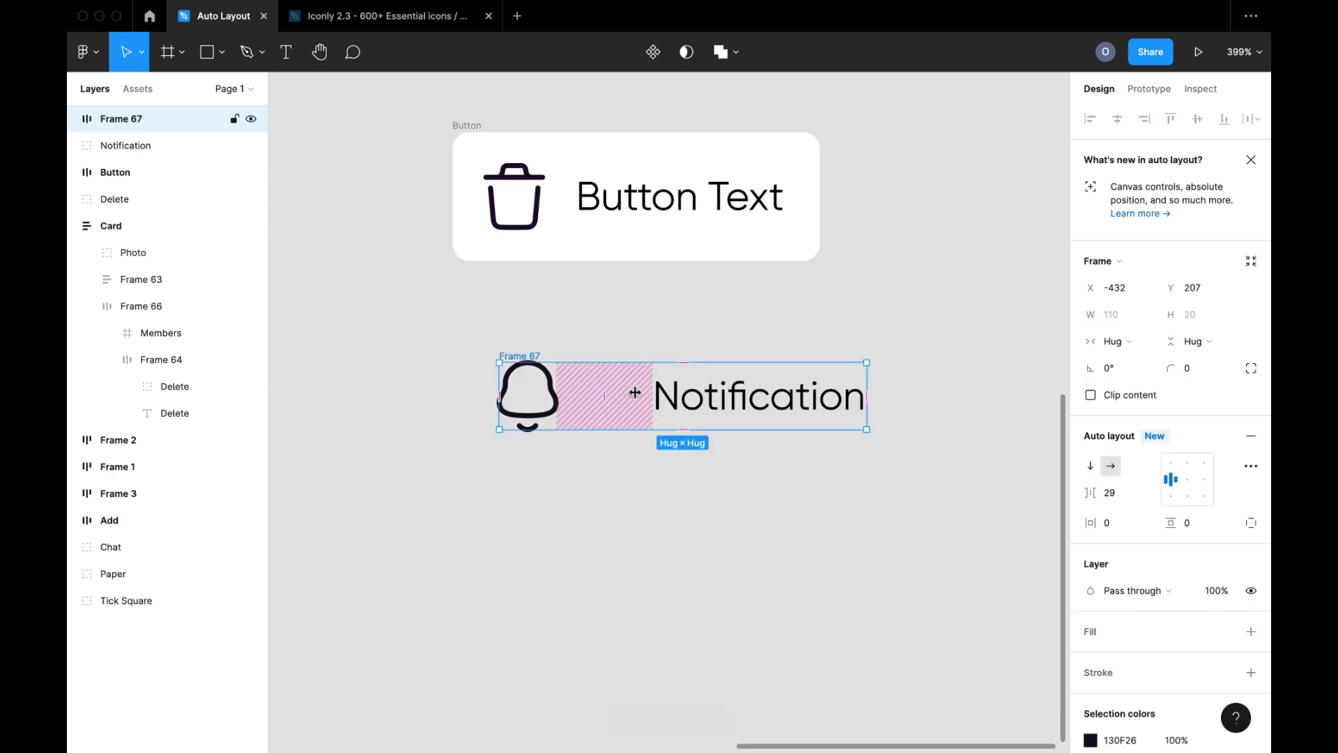
left_click_drag(604, 397, 576, 398)
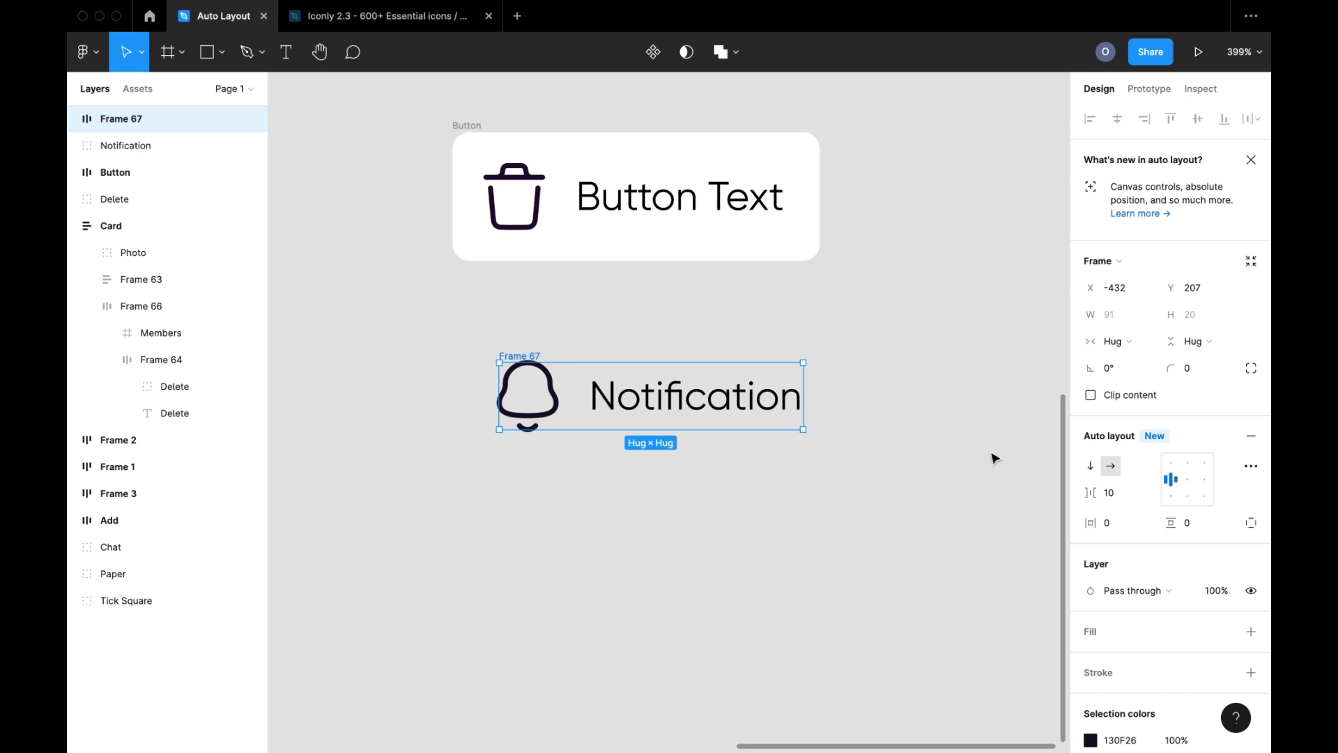
mouse_move(651, 362)
left_click_drag(662, 363, 717, 402)
key("super+z")
left_click(1197, 528, "alt")
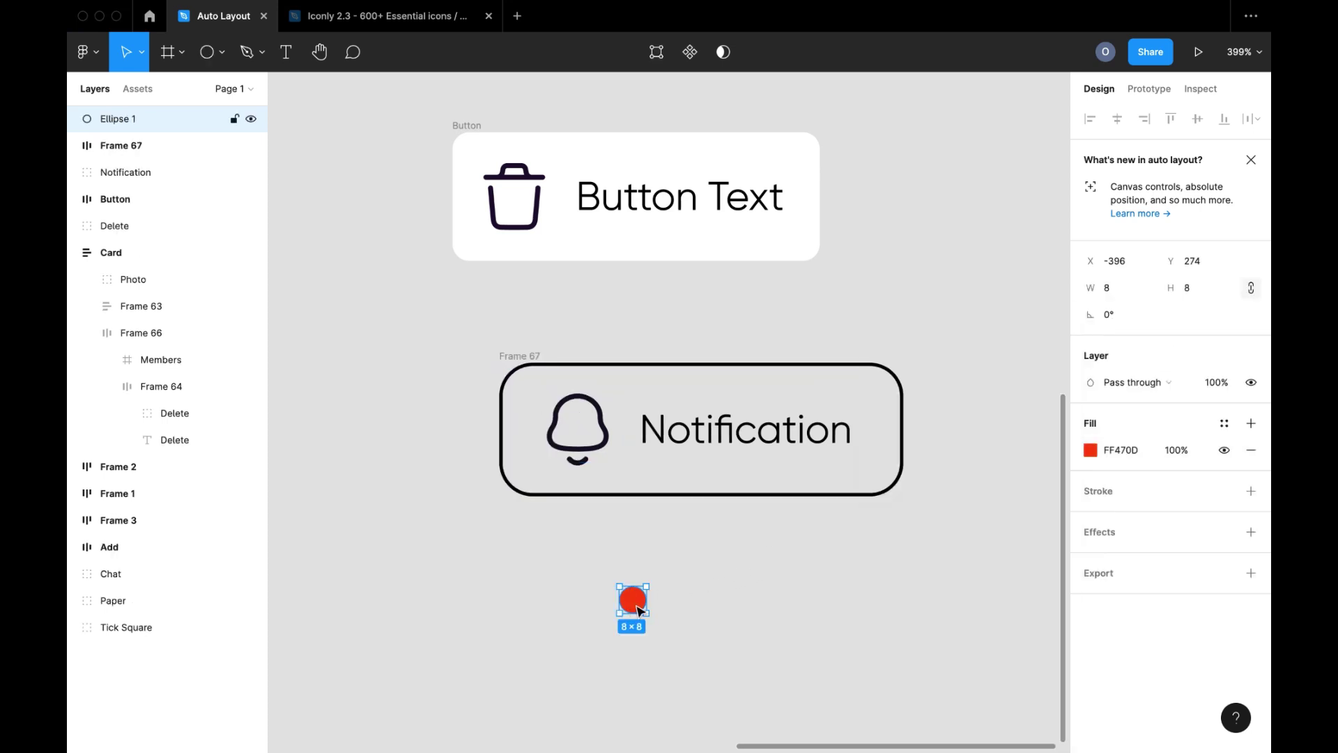
- Move the red Ellipse 1 into Frame 67, make it absolute, and pin it top-right
left_click_drag(675, 565, 741, 454)
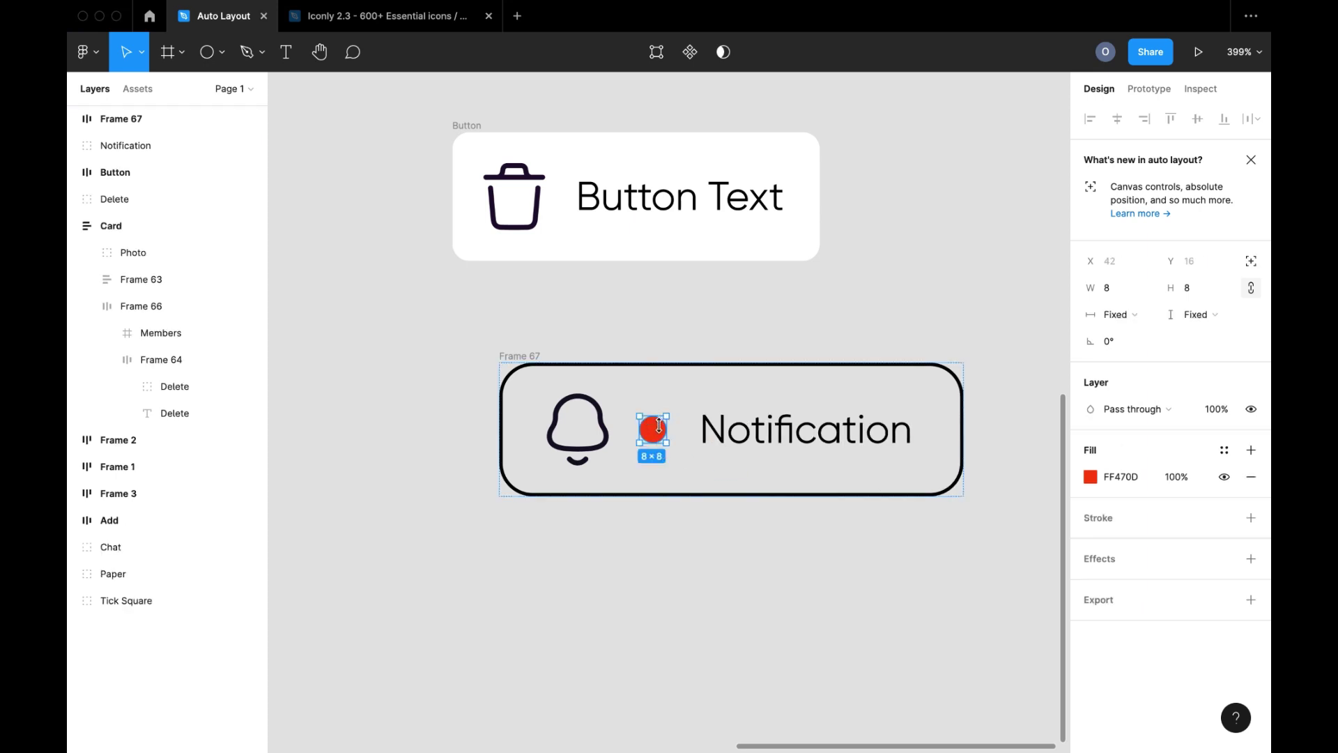
left_click_drag(661, 435, 893, 431)
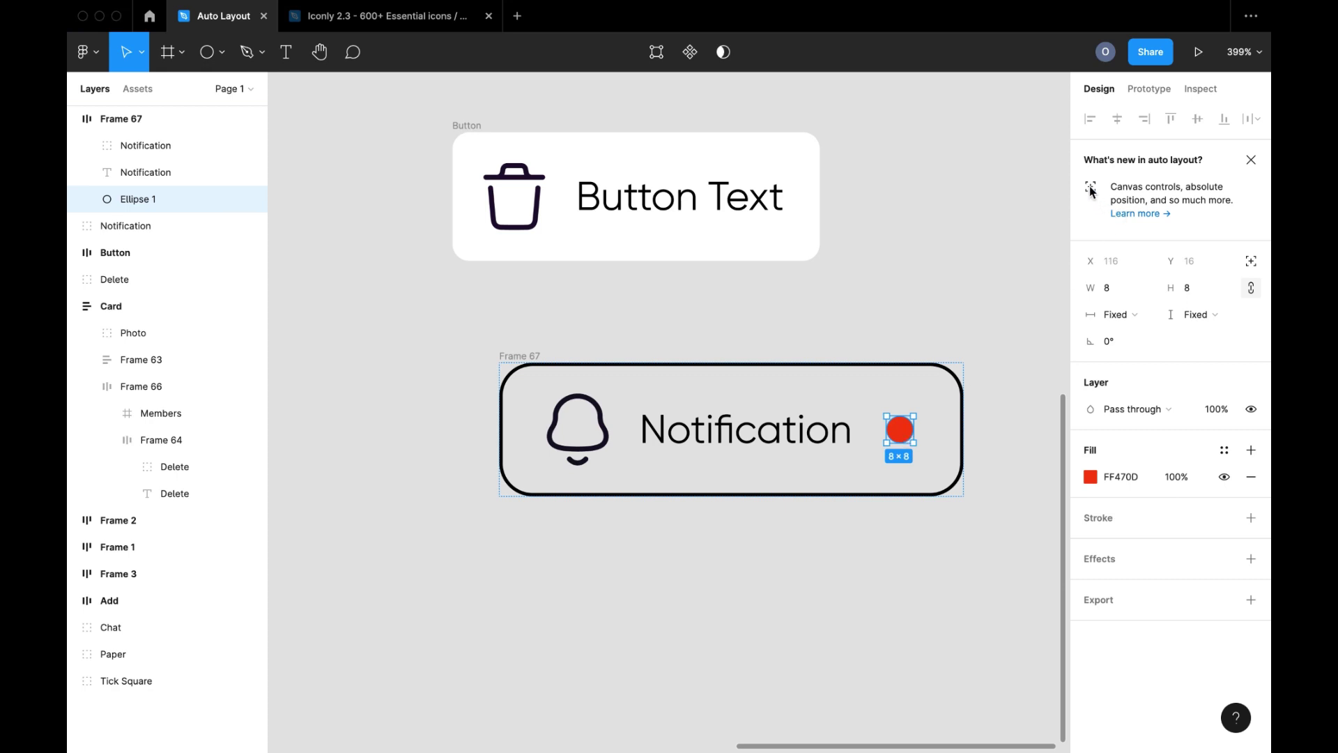
left_click(1251, 160)
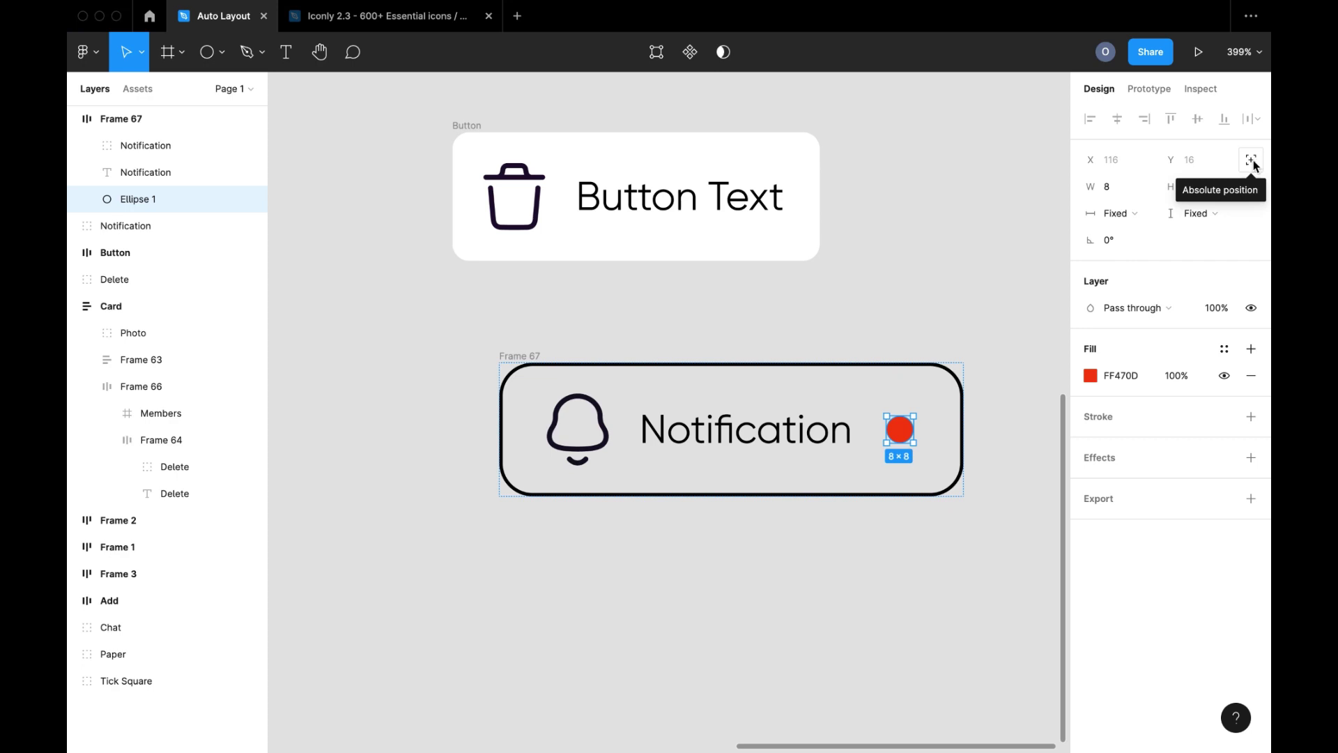
left_click(1250, 161)
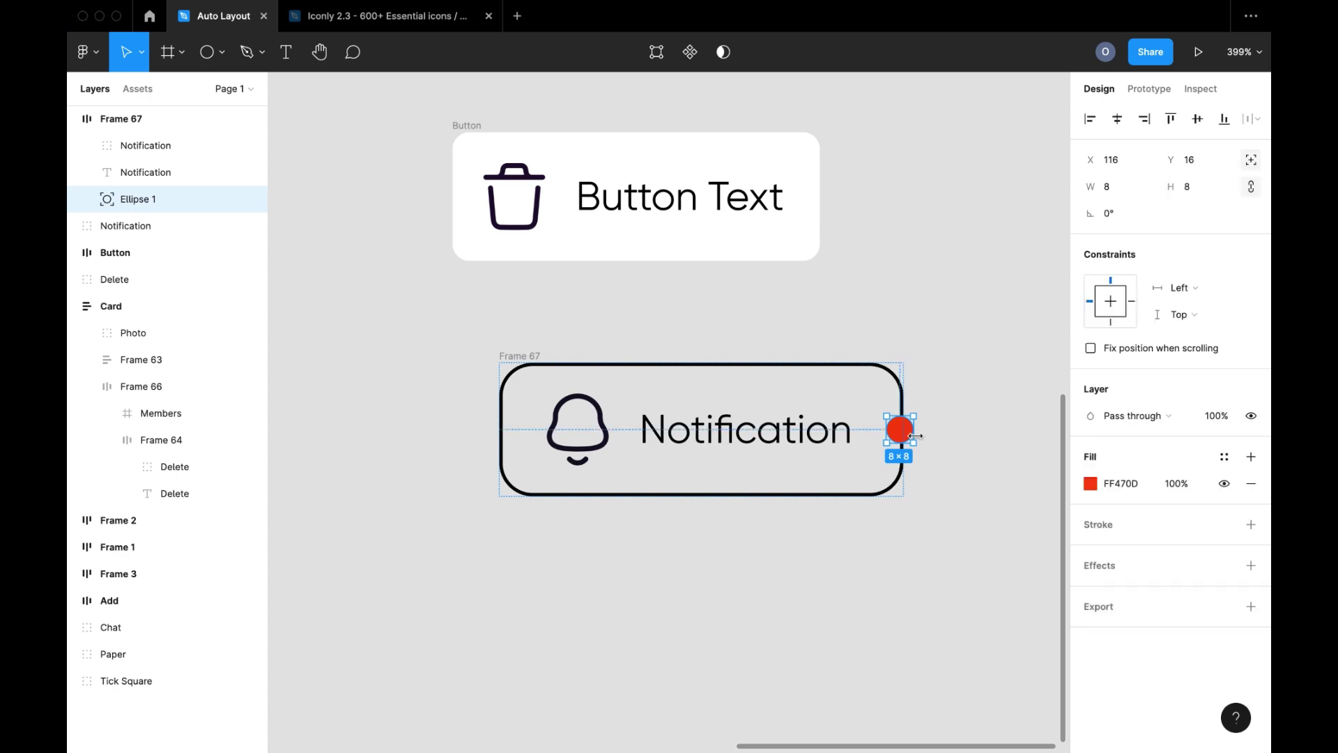
left_click_drag(892, 430, 911, 395)
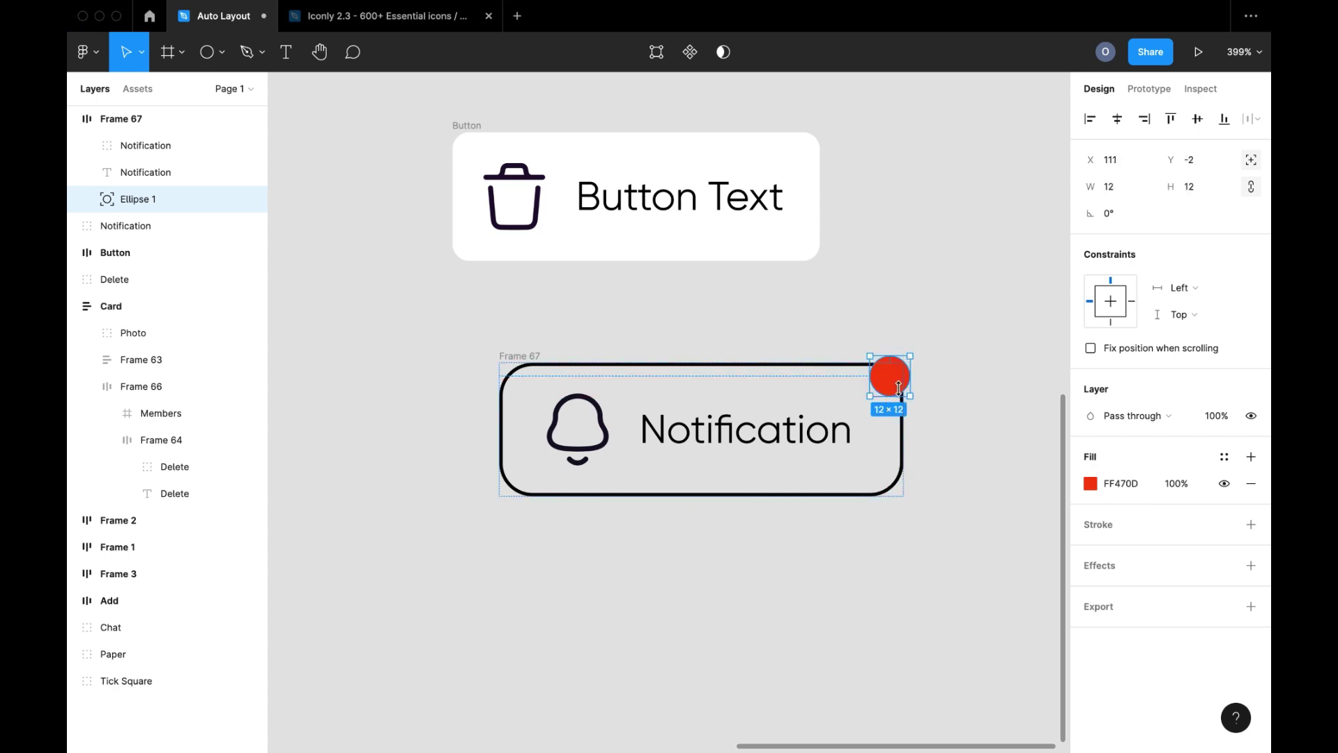
left_click(980, 435)
- Move the red dot onto the Notification pill's bell icon
scroll(980, 435, "down", 5)
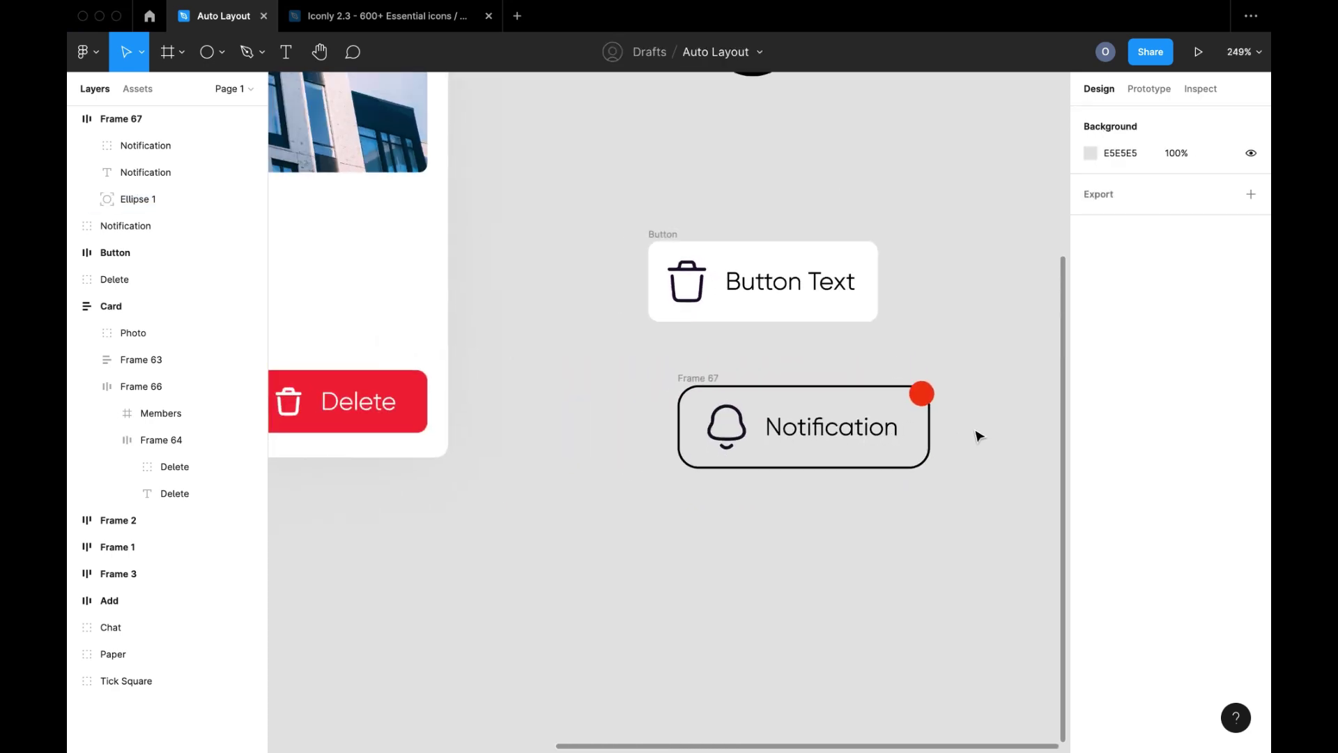
scroll(962, 430, "down", 3)
scroll(944, 426, "up", 5)
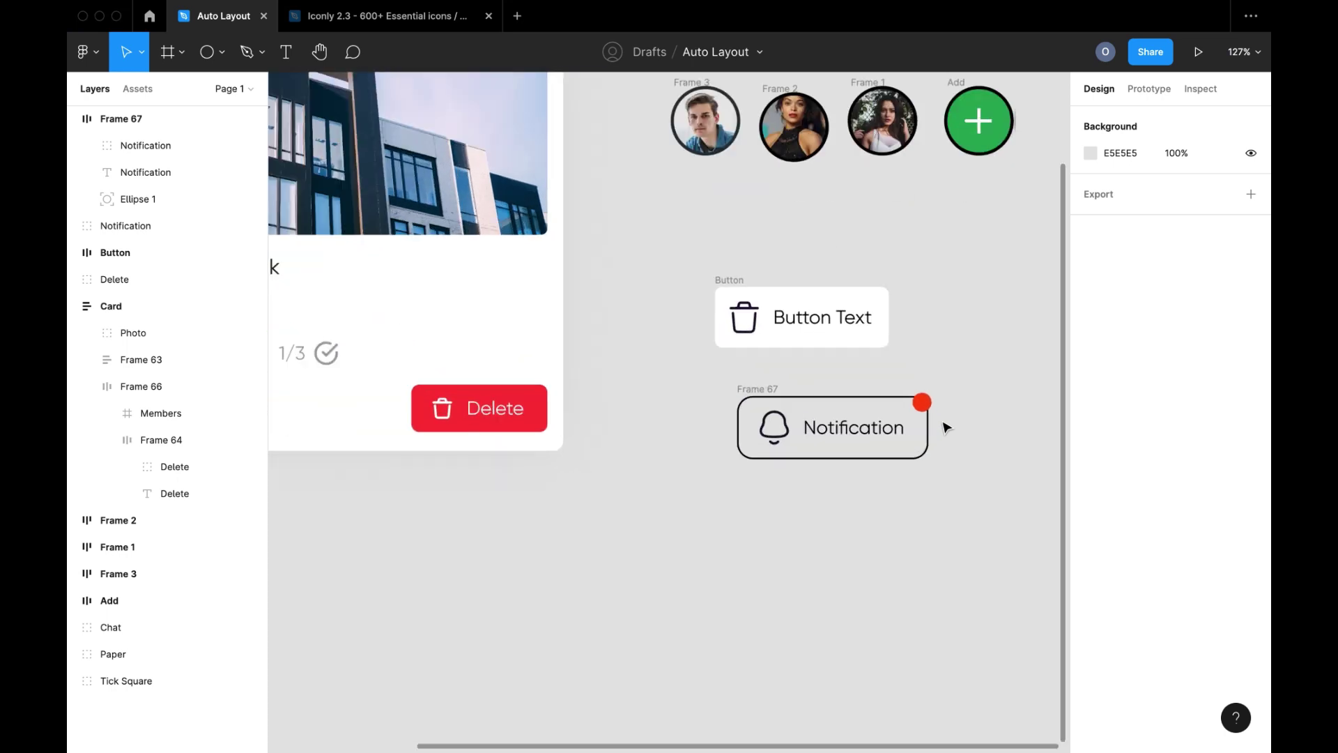
left_click(618, 375)
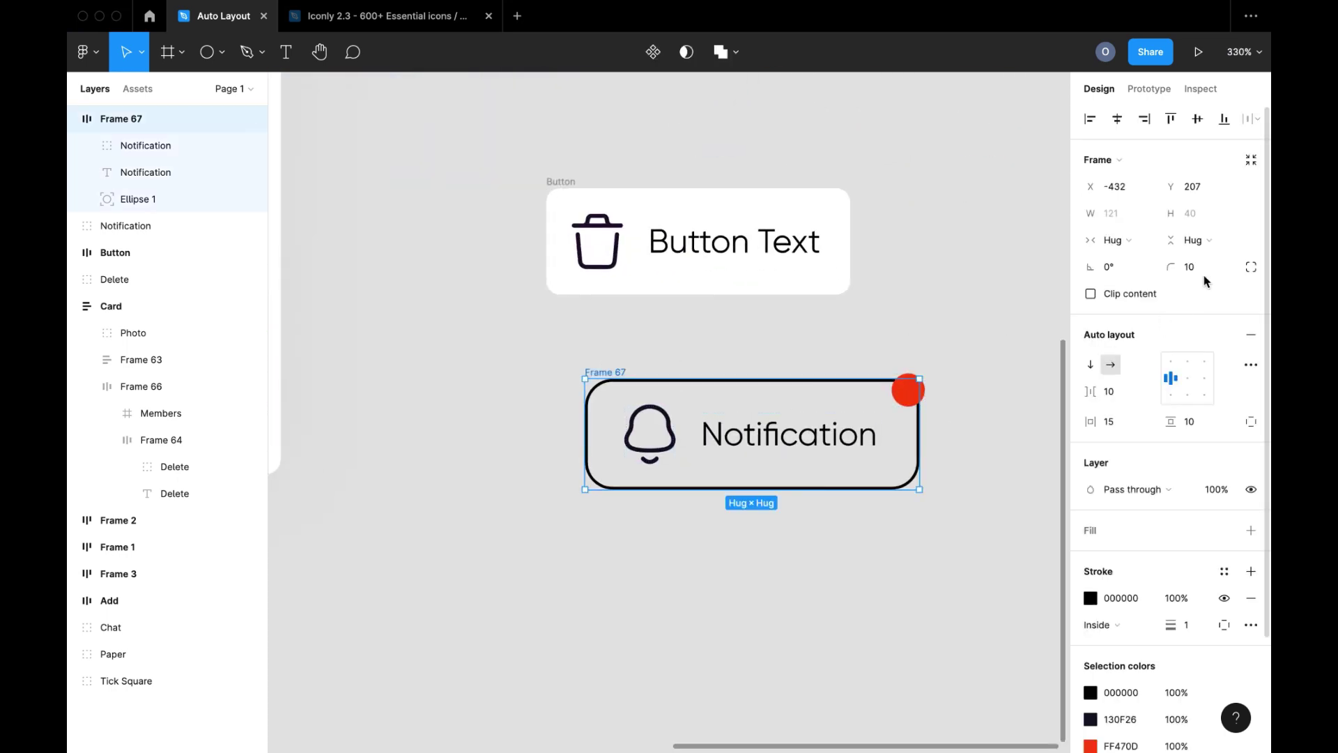
left_click(1028, 312)
scroll(1027, 312, "down", 3)
scroll(1027, 311, "right", 2)
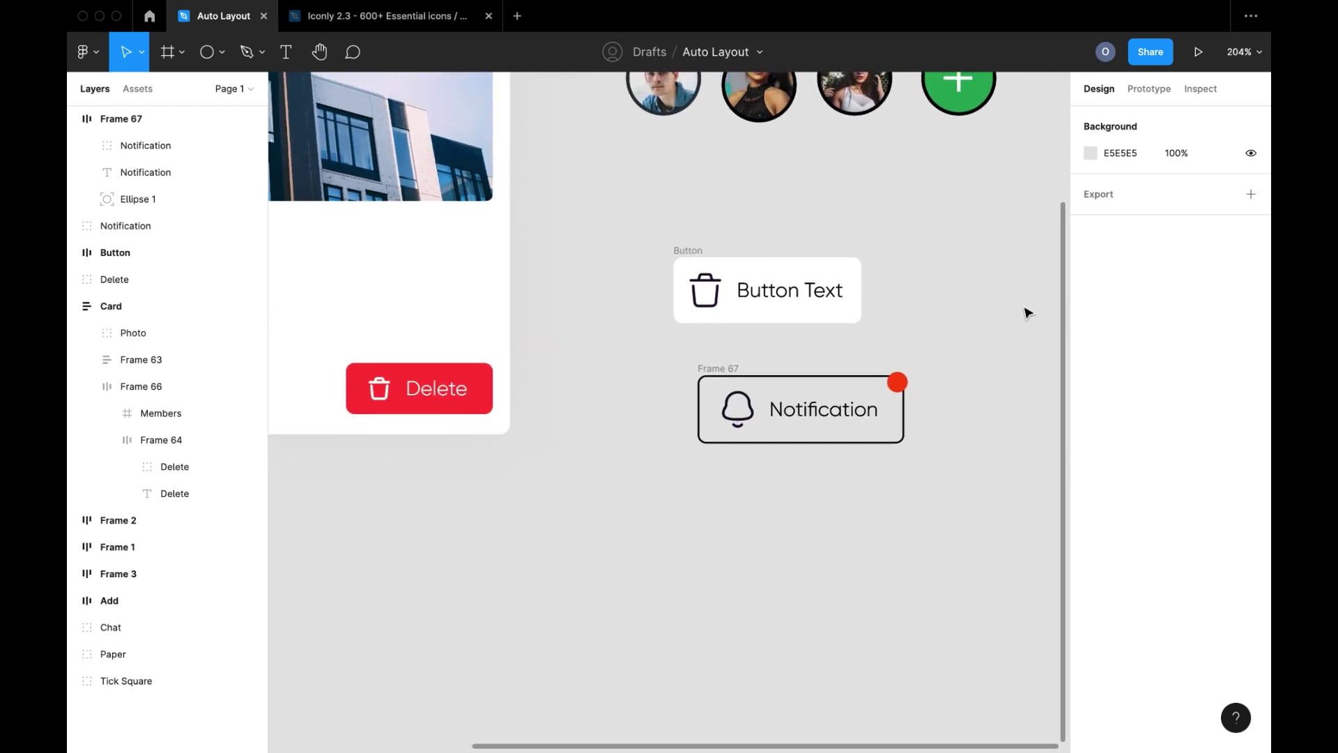
left_click(898, 386)
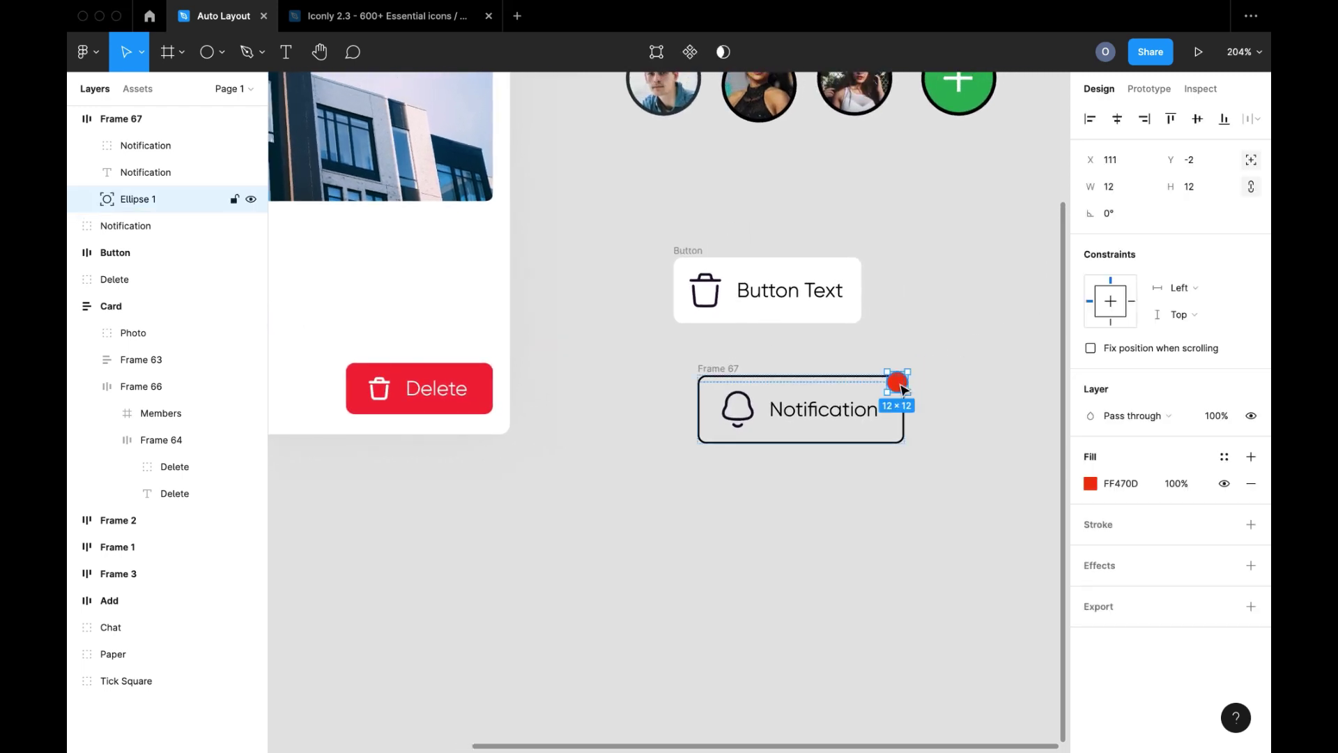
left_click_drag(901, 387, 751, 403)
- Stretch the Notification pill to test the dot, then undo so it hugs its contents again
scroll(751, 403, "up", 3)
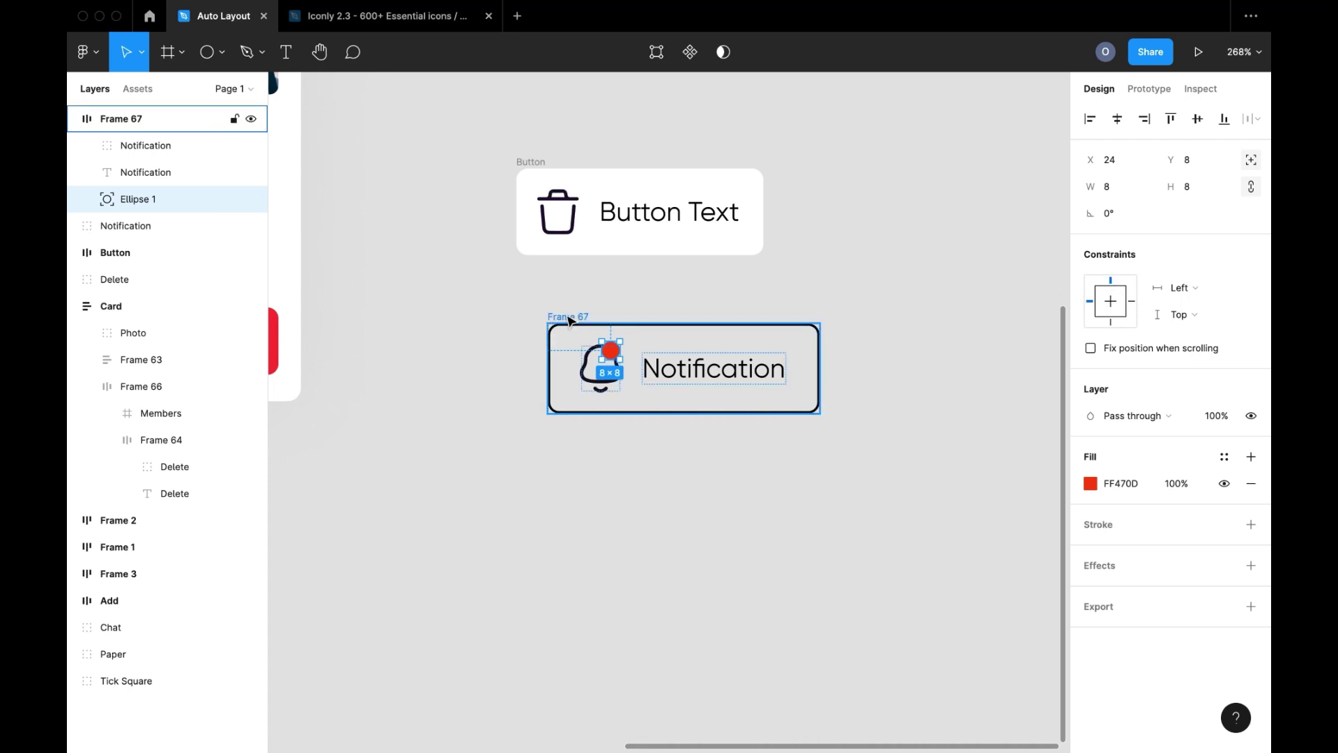
left_click(812, 397)
left_click_drag(836, 428, 956, 530)
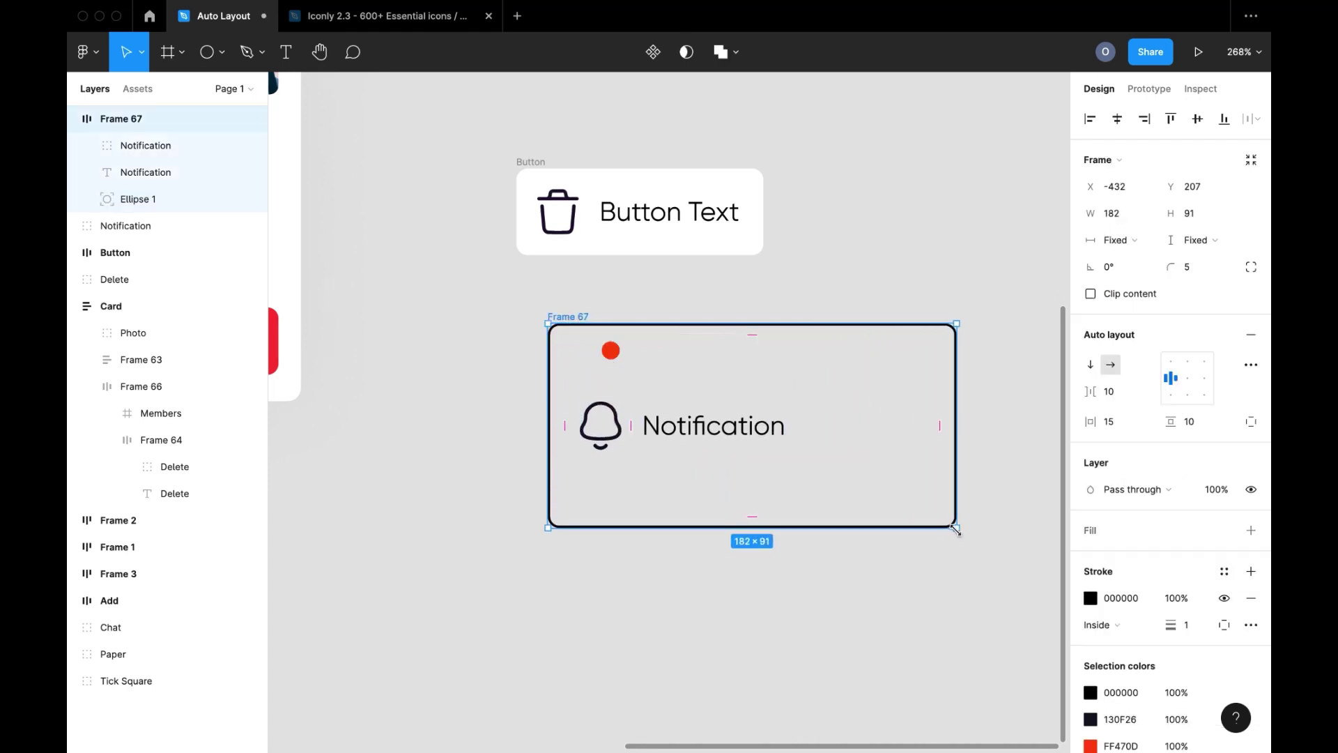
left_click(611, 350)
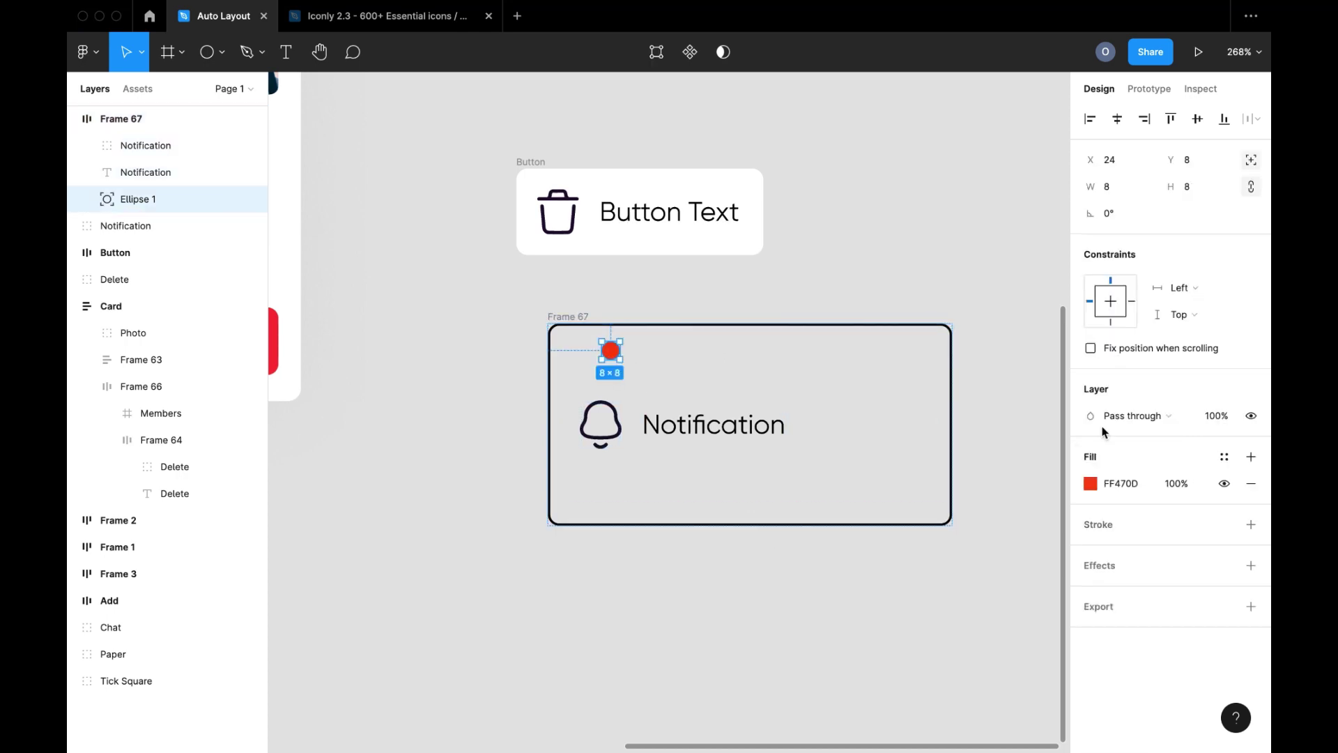
left_click(876, 367)
key("super+z")
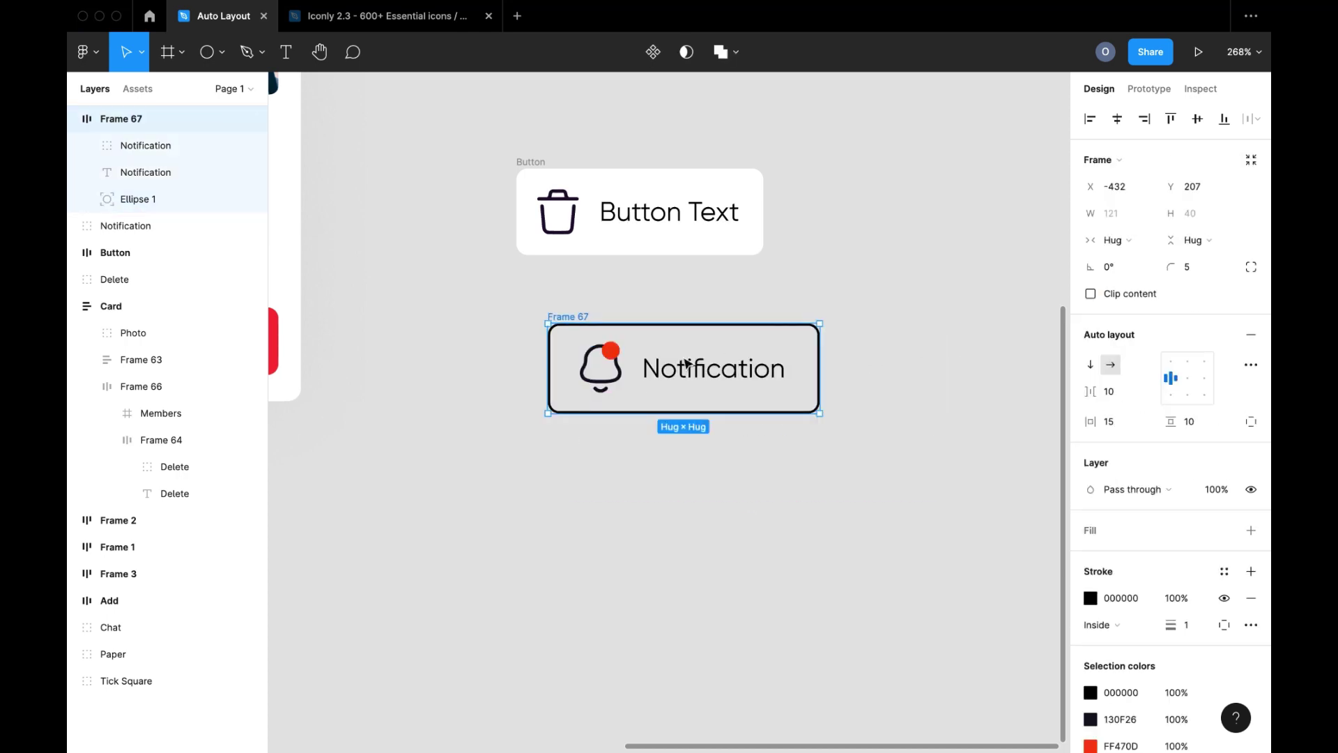
- Put the red dot at the pill's top-right, constrain it Right, and resize the pill to 120×43
left_click(611, 351)
left_click_drag(611, 350, 824, 321)
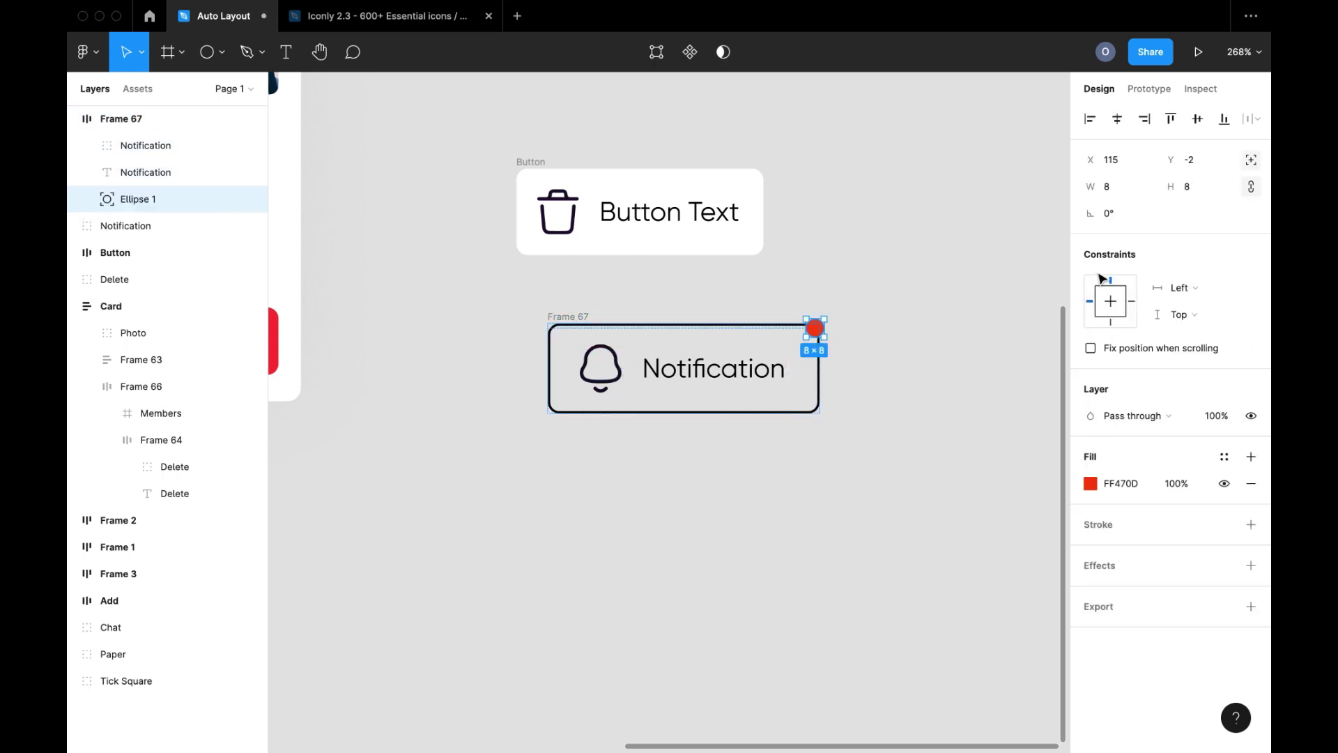
left_click(1132, 301)
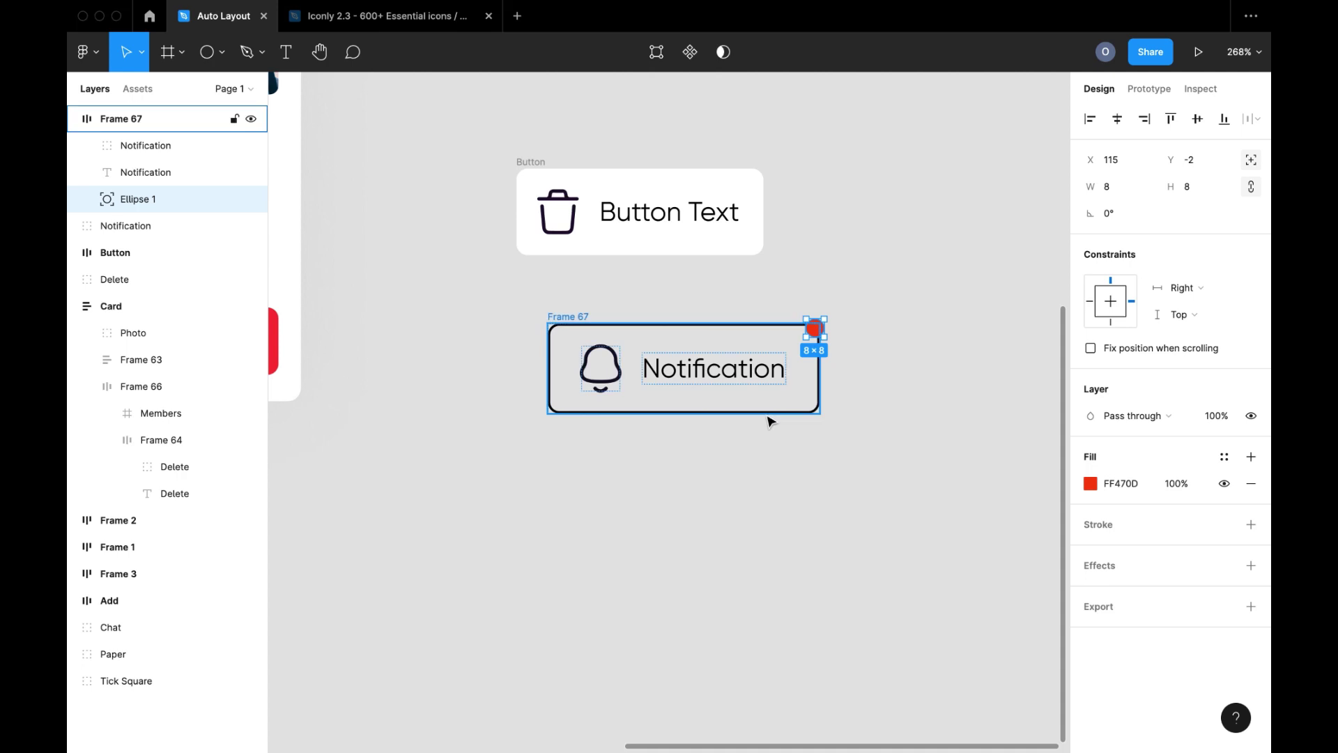
left_click(579, 319)
left_click_drag(527, 441, 551, 420)
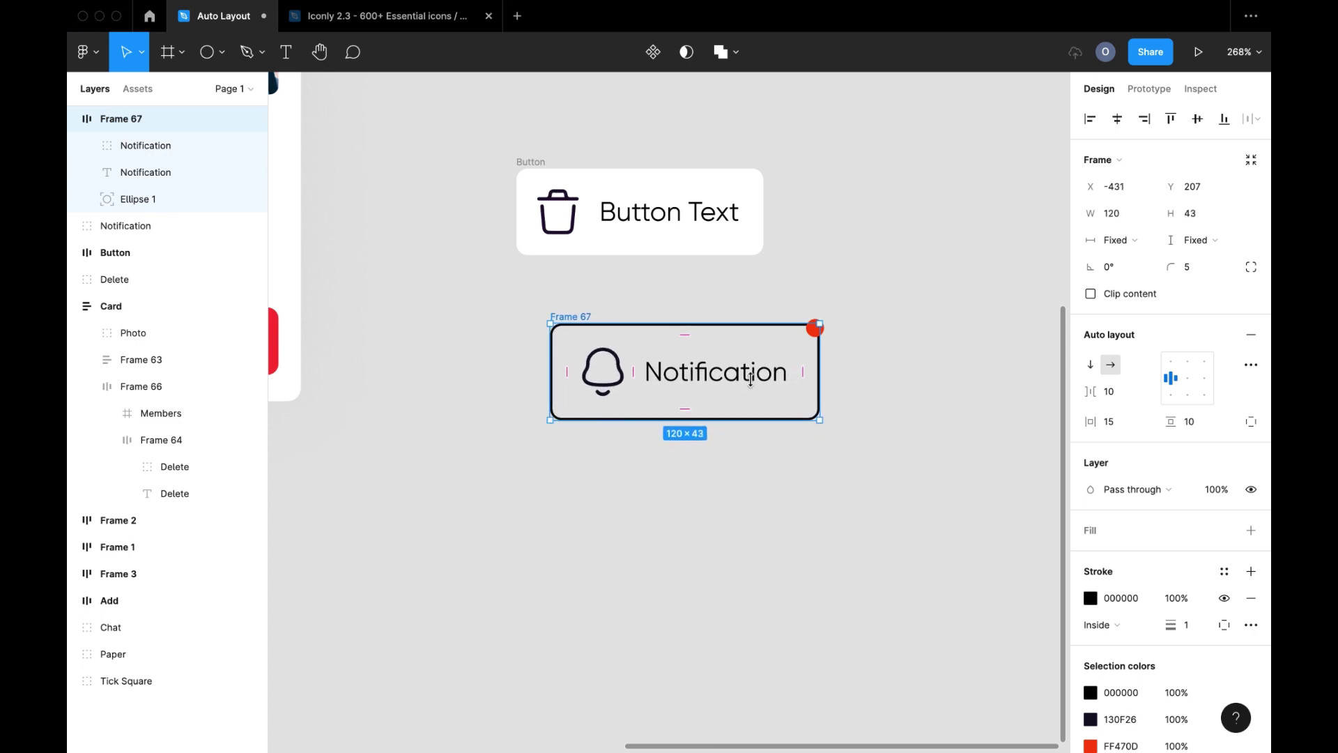
- Zoom to fit the page and drag the Card frame right of the icons and avatars
left_click(814, 327)
key("Escape")
key("shift+1")
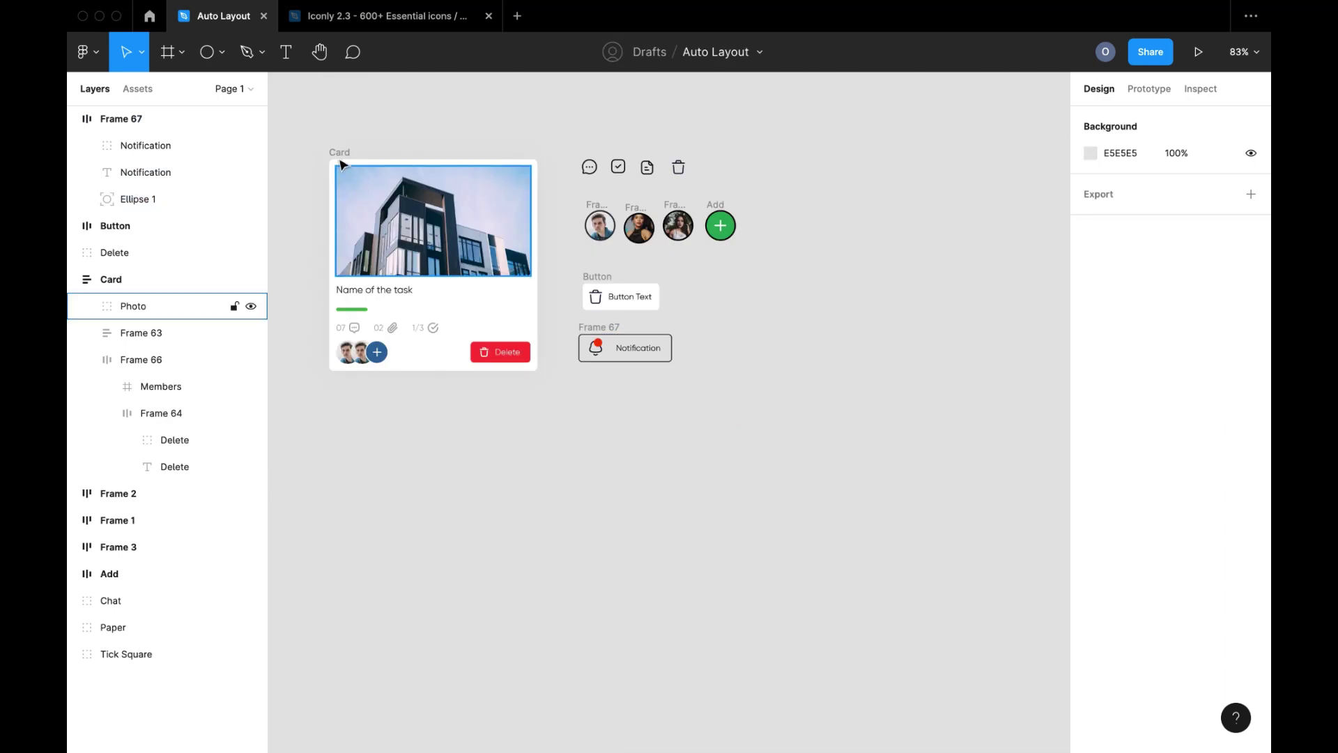
left_click_drag(339, 152, 809, 166)
scroll(813, 167, "right", 3)
scroll(809, 166, "right", 5)
scroll(808, 166, "up", 2)
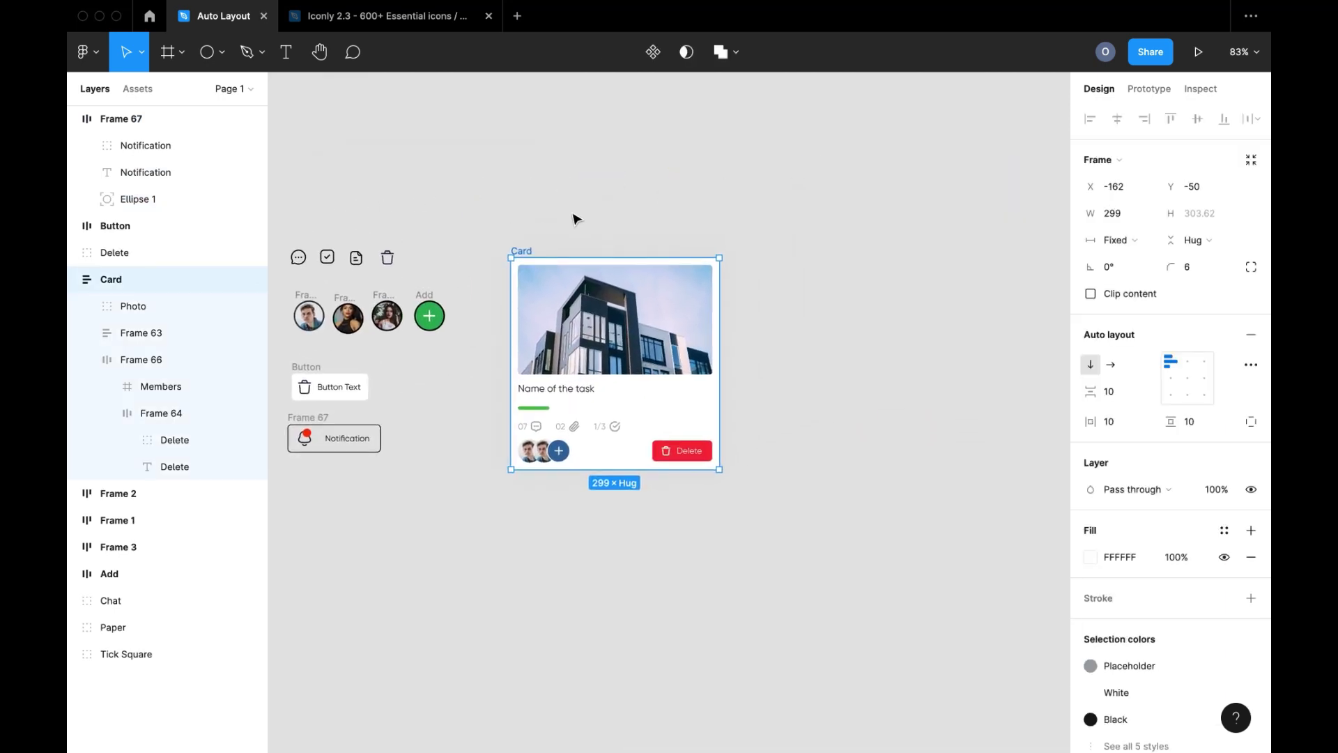
scroll(538, 255, "down", 3)
scroll(537, 254, "left", 2)
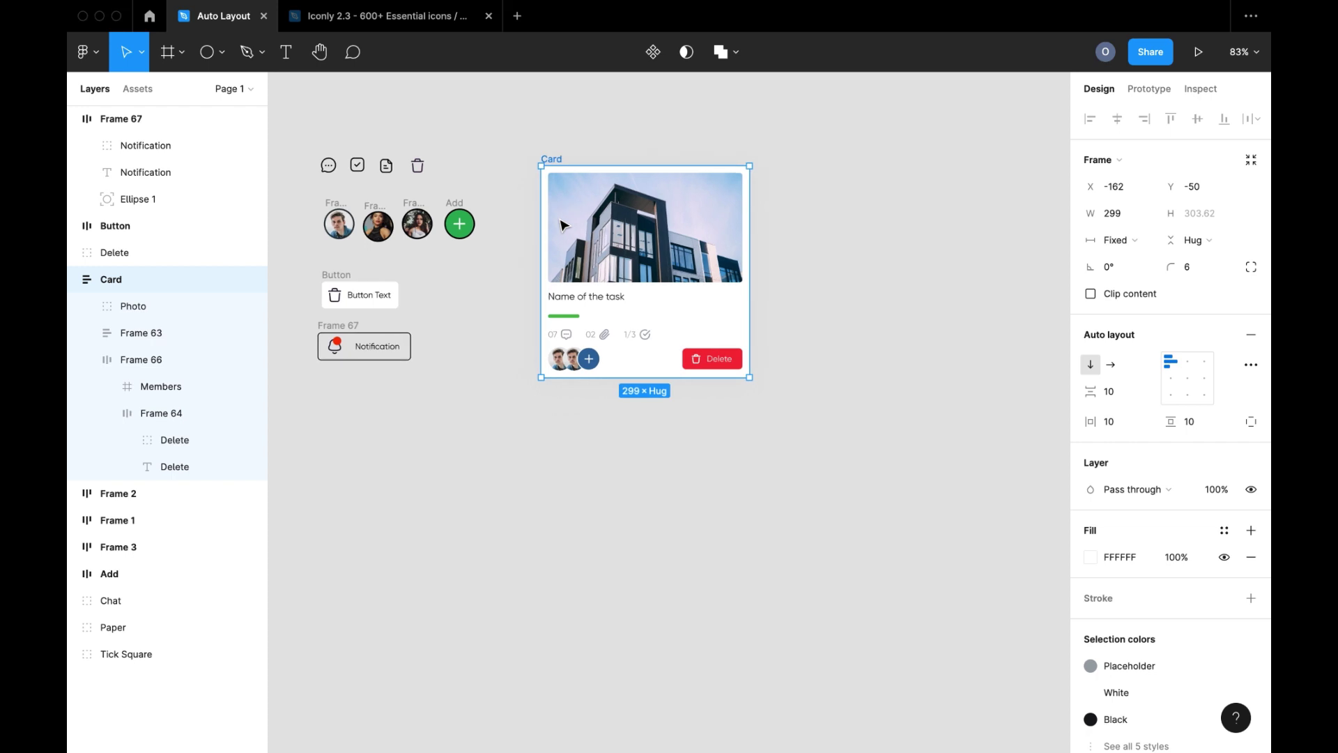
- Inspect the card's stats row and title group, then start a text layer below the card
double_click(588, 329)
left_click(551, 454)
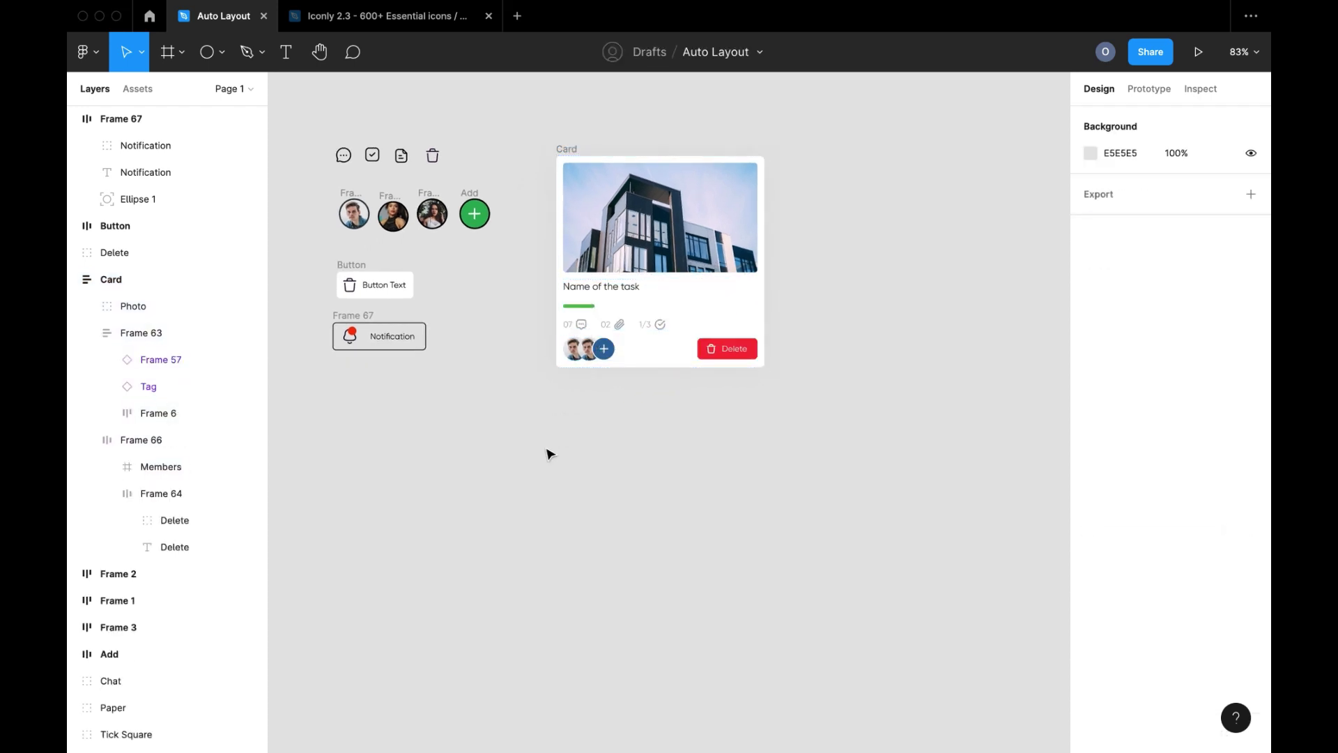
left_click(593, 298)
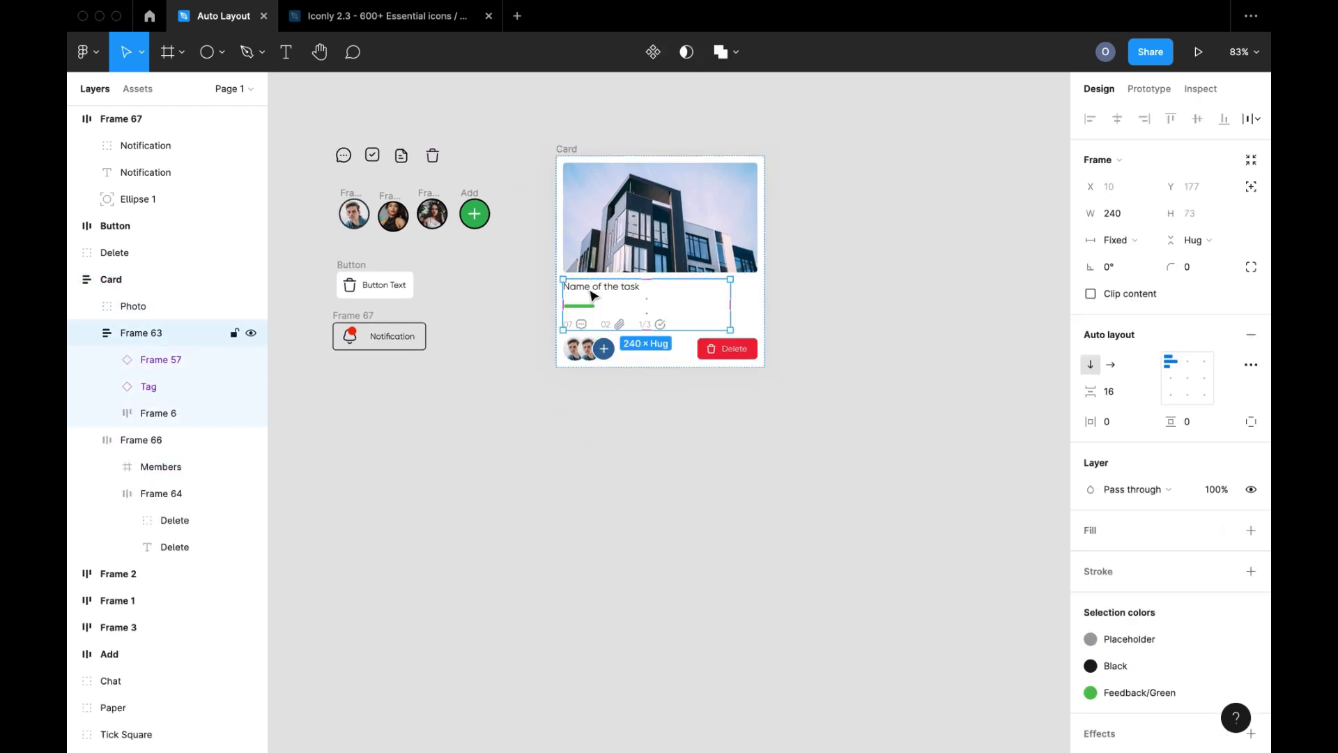
left_click(593, 299)
left_click(556, 427)
key("t")
left_click(571, 458)
- Type the task name below the card and paste a chat icon copy beneath it
type("Name of task to be completed by")
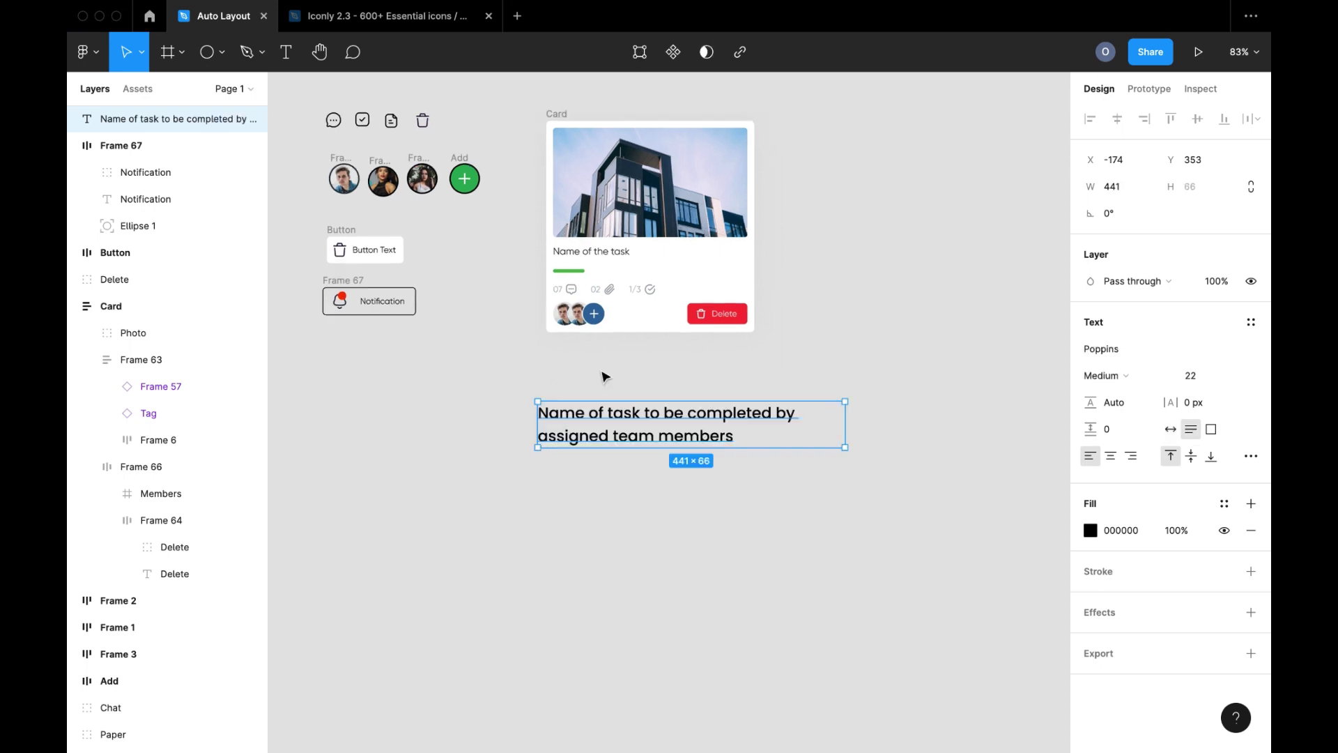
left_click(605, 373)
left_click(570, 293)
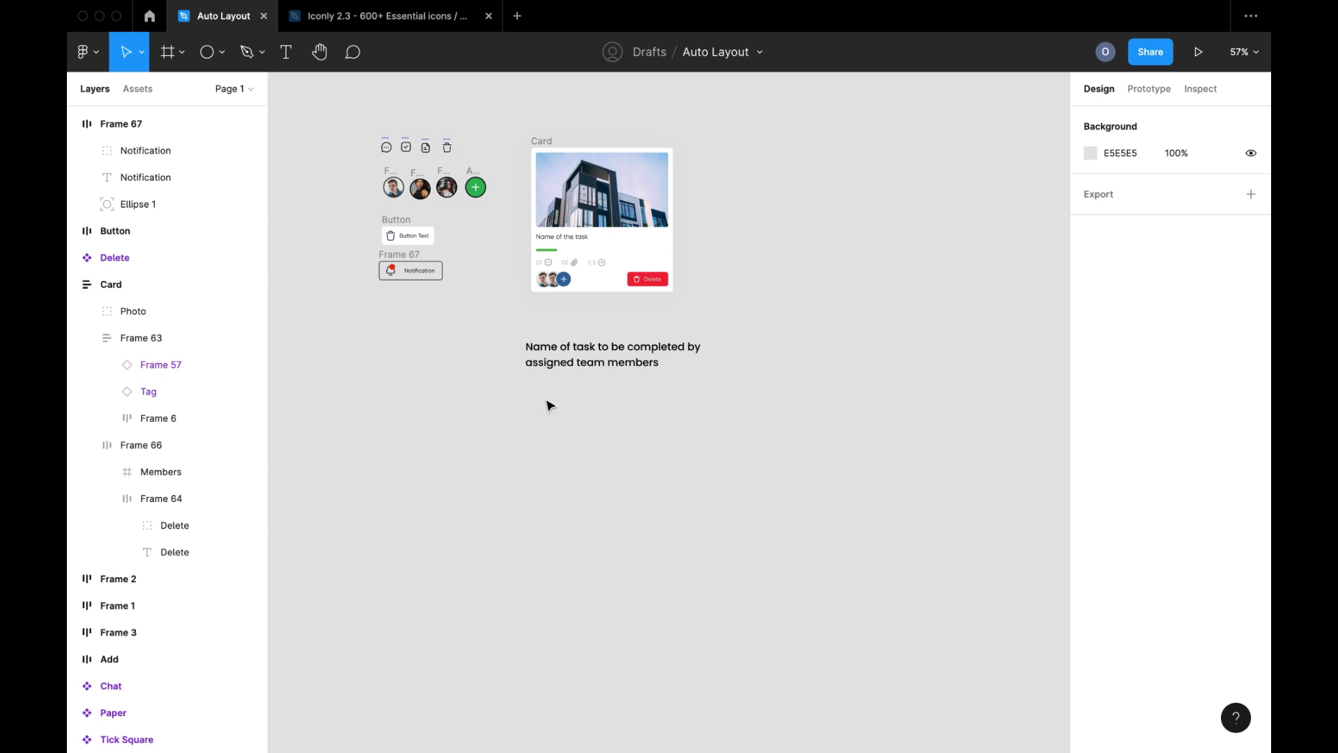
scroll(551, 405, "up", 3)
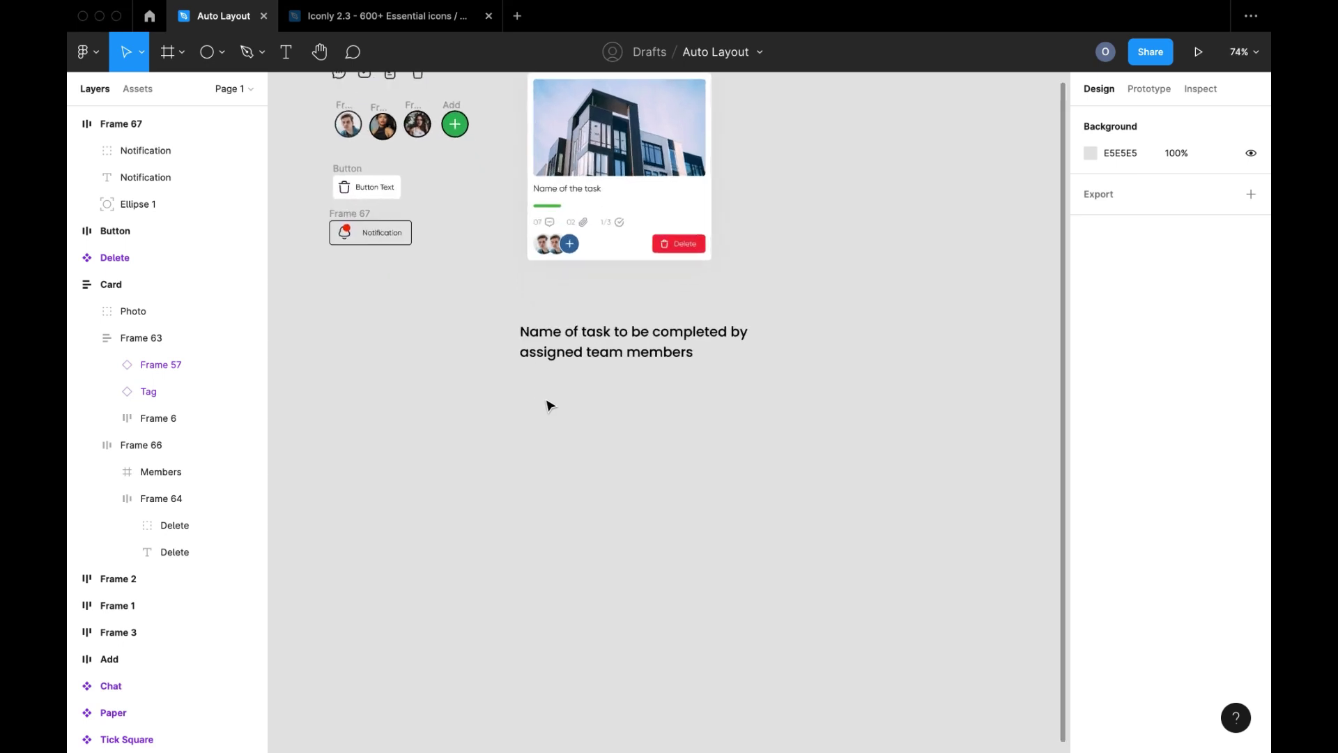
key("super+v")
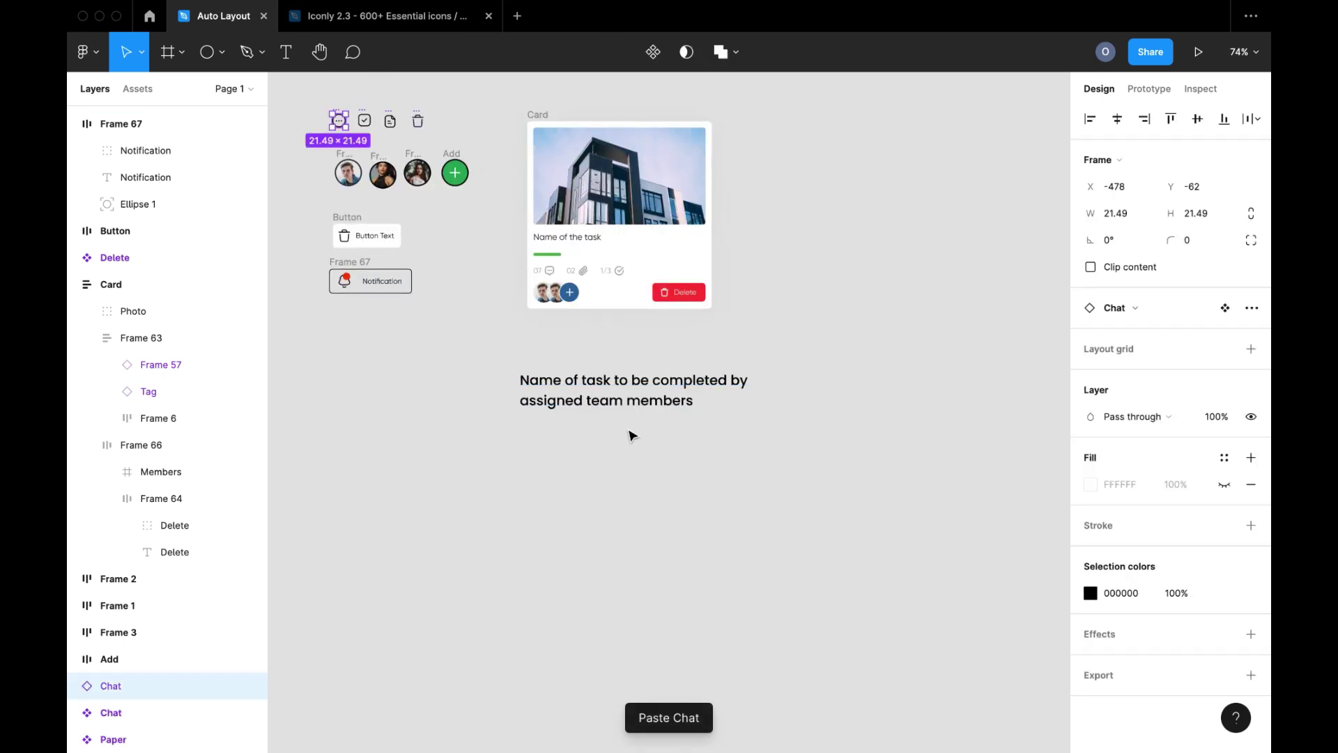
left_click_drag(466, 284, 550, 428)
scroll(550, 428, "up", 5)
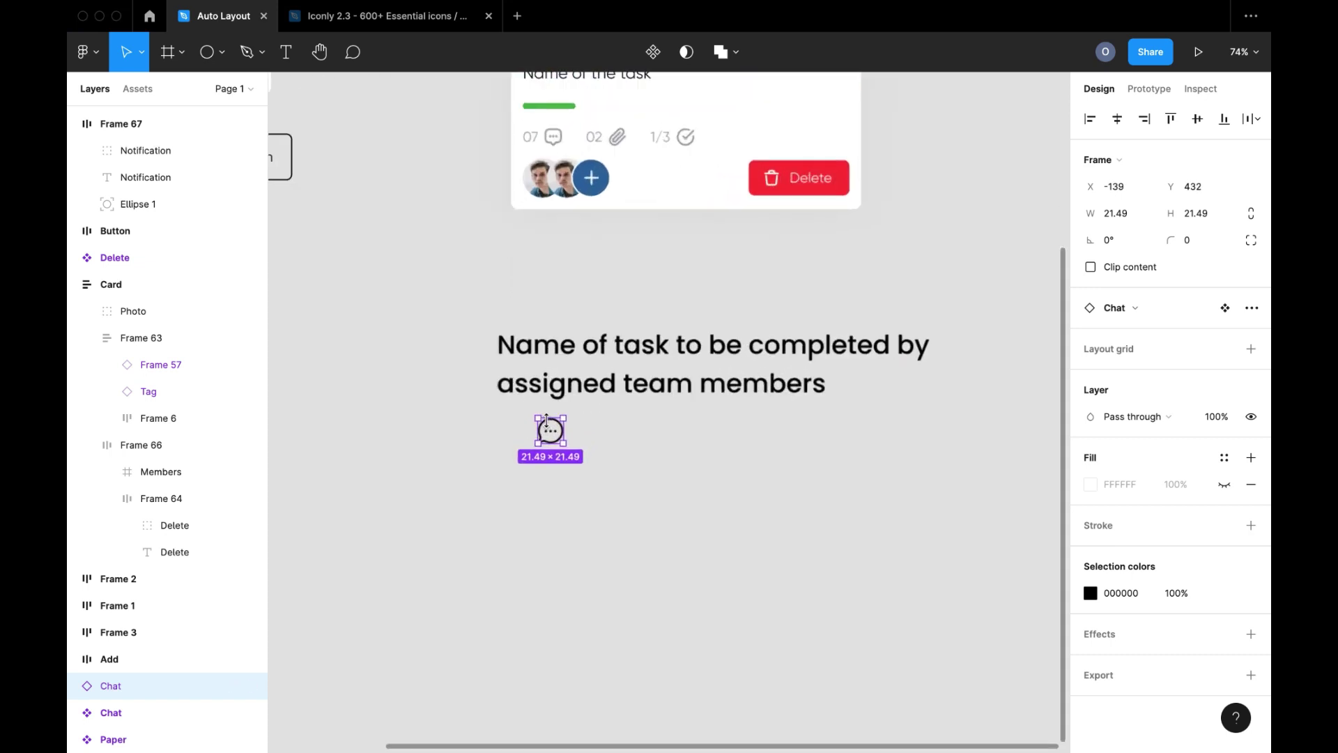
- Add a '07' label beside the chat icon in Poppins, size 16
left_click(574, 475)
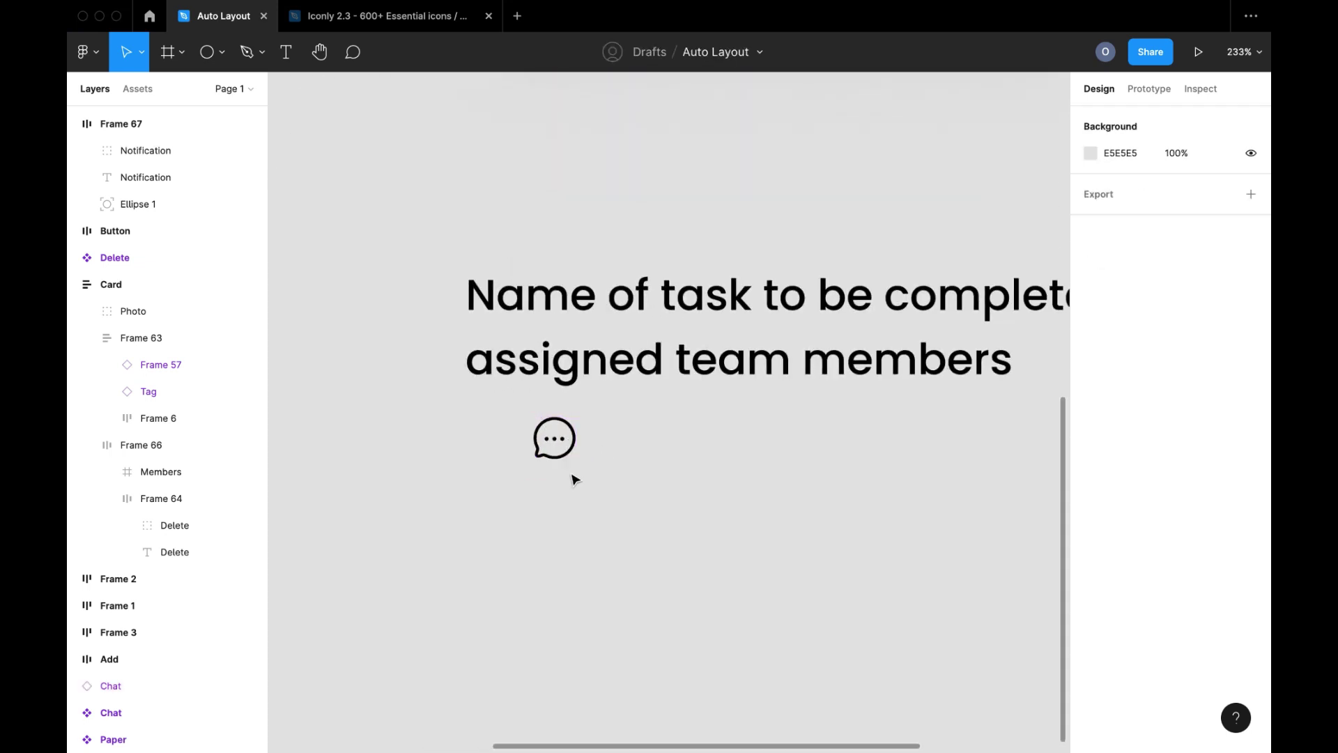
key("t")
left_click(485, 433)
type("07")
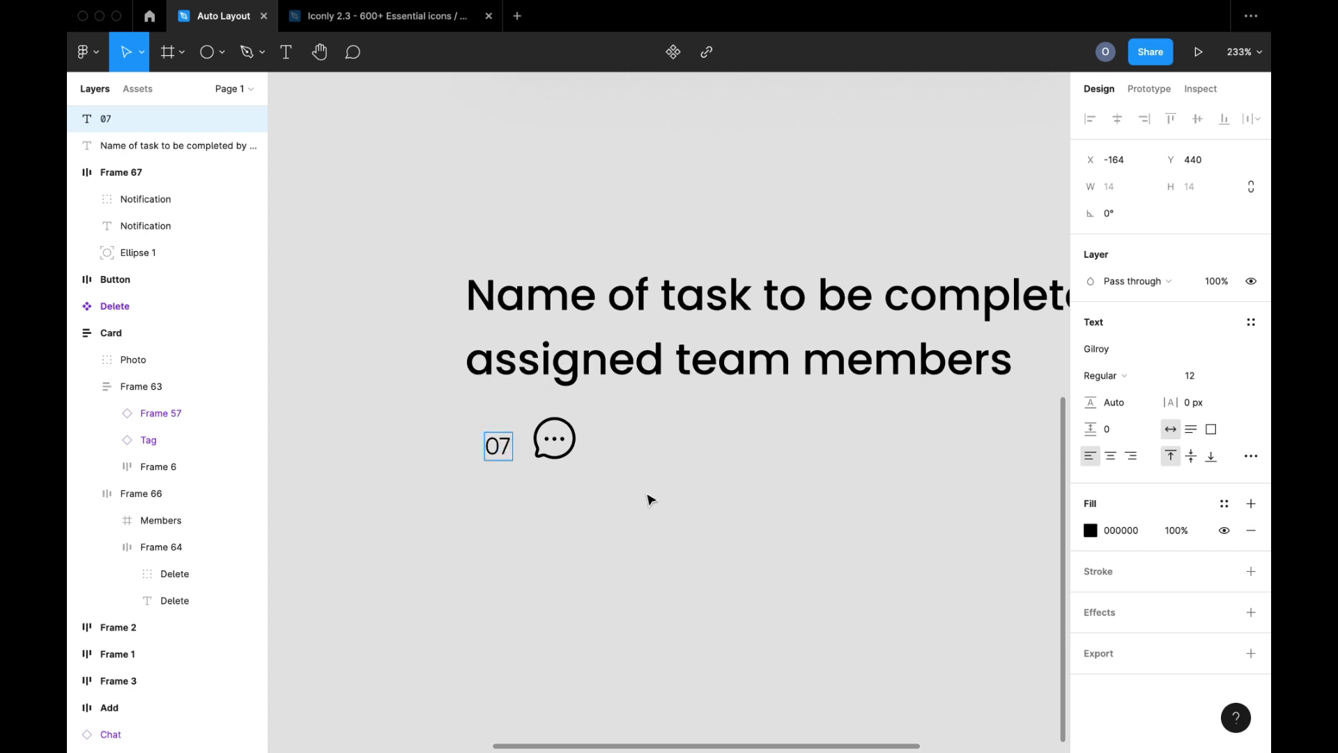
key("super+a")
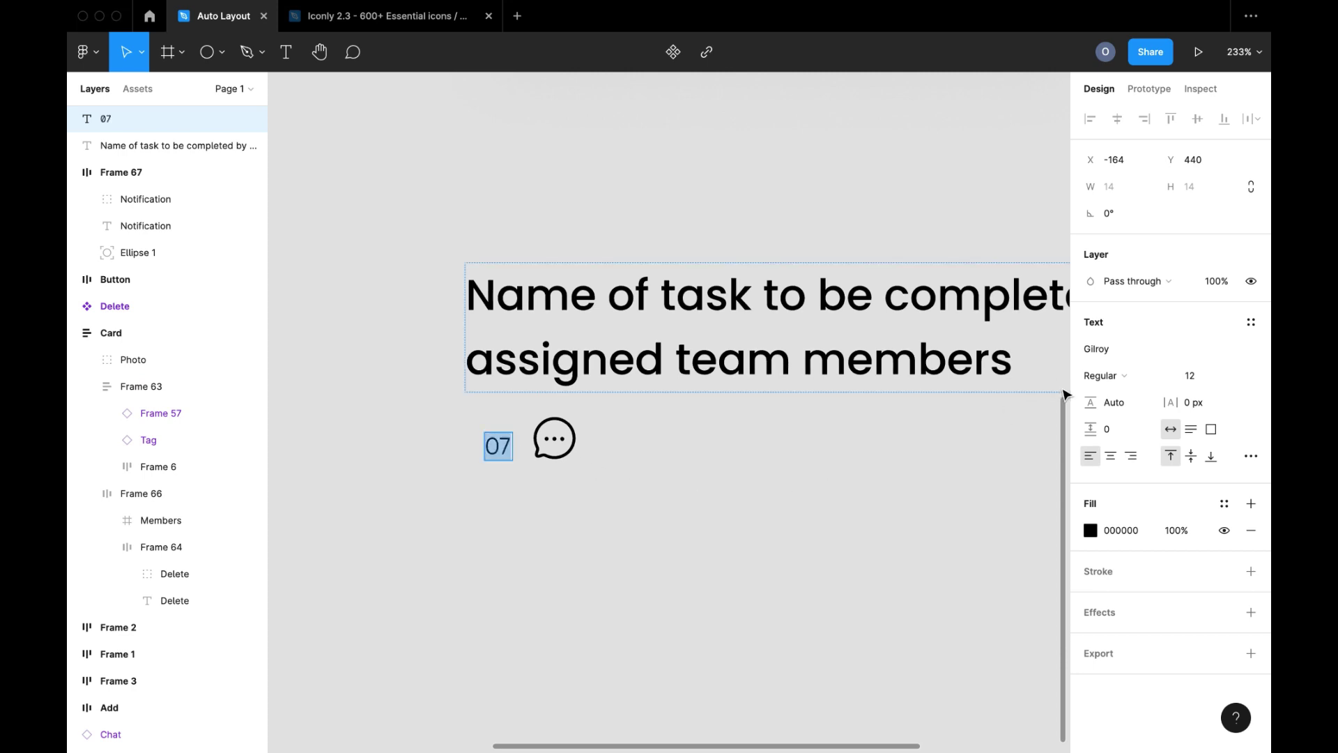
left_click(1119, 349)
type("Popp")
key("Return")
left_click(1192, 376)
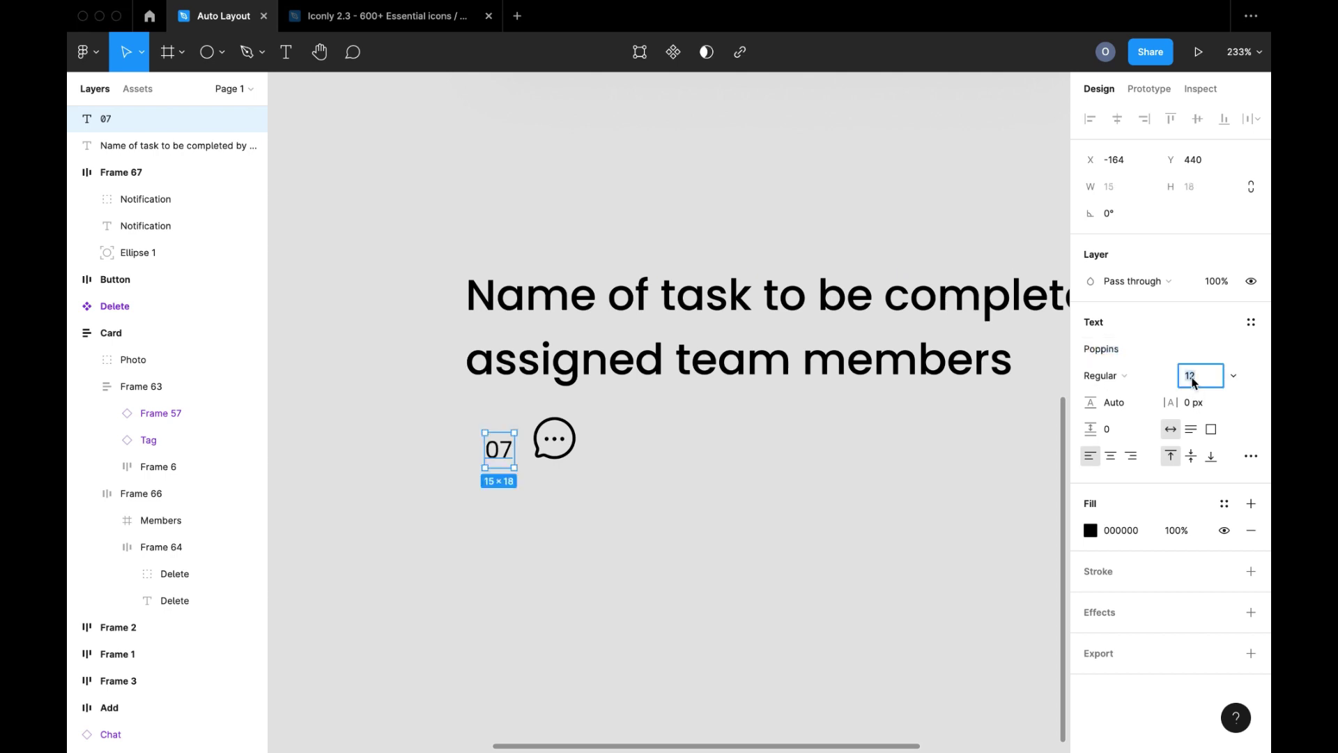
key("Return")
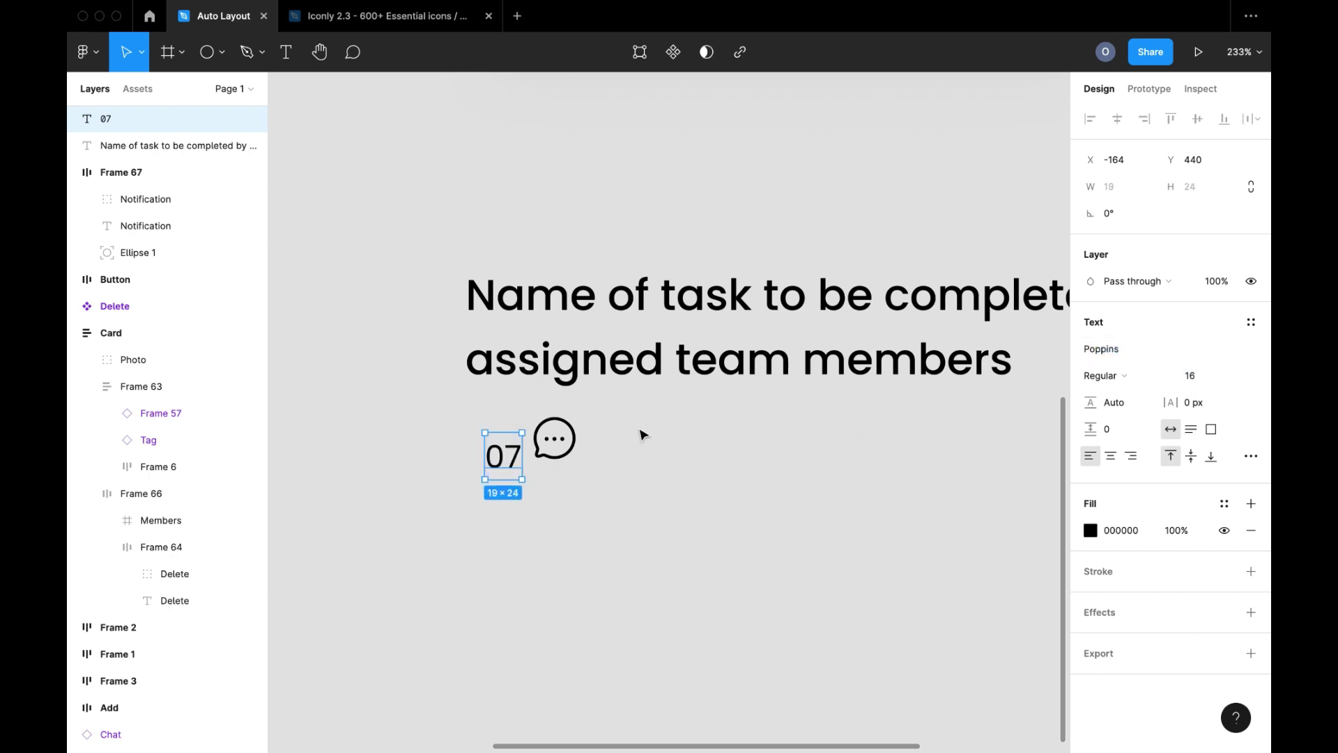
- Wrap the 07 count and chat icon in an auto-layout row and nudge it into place
left_click(558, 446, "shift")
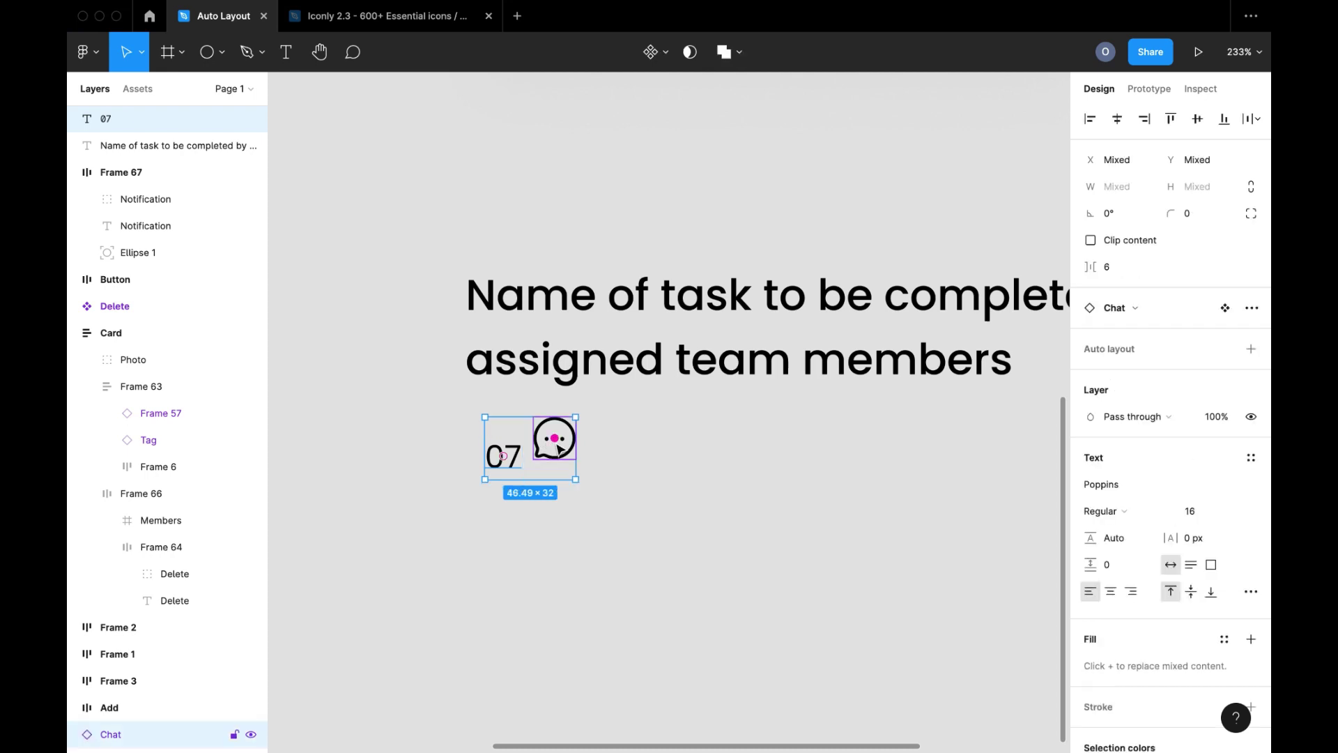
key("shift+a")
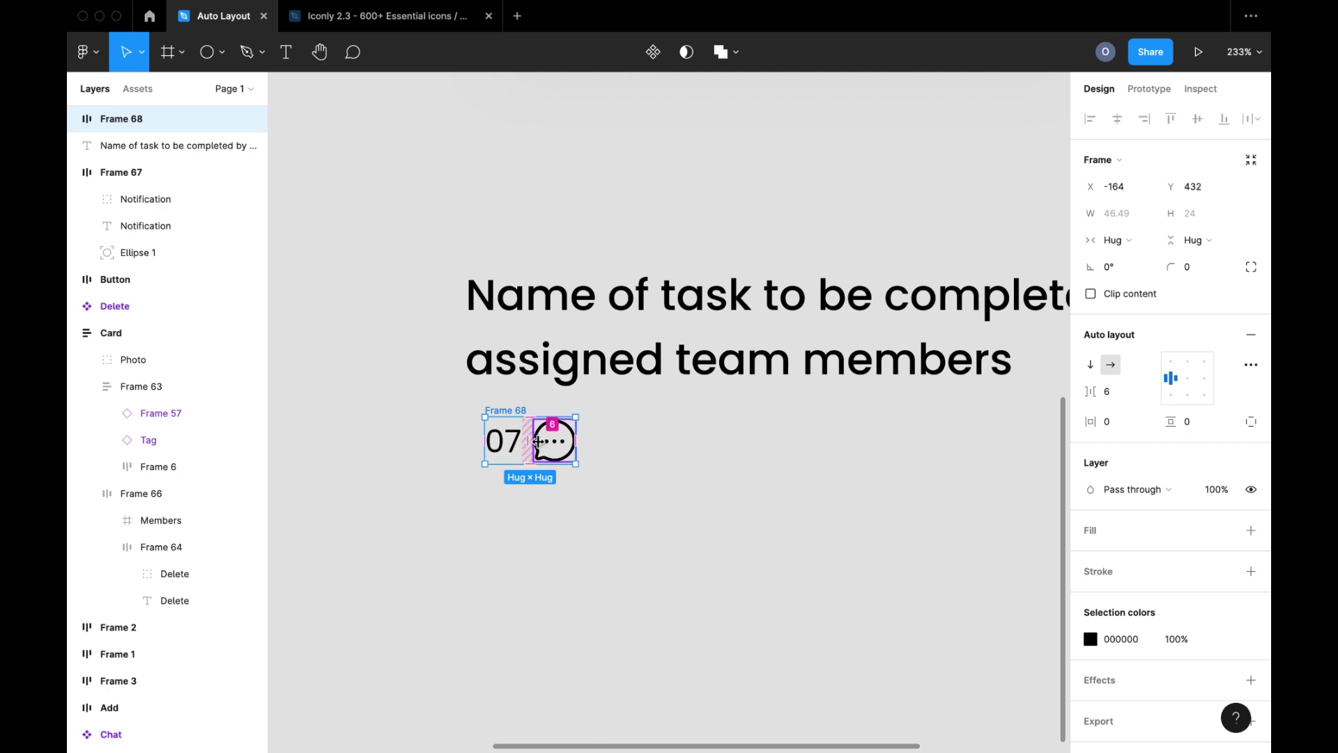
scroll(530, 442, "down", 5)
scroll(531, 445, "left", 2)
scroll(531, 444, "up", 1)
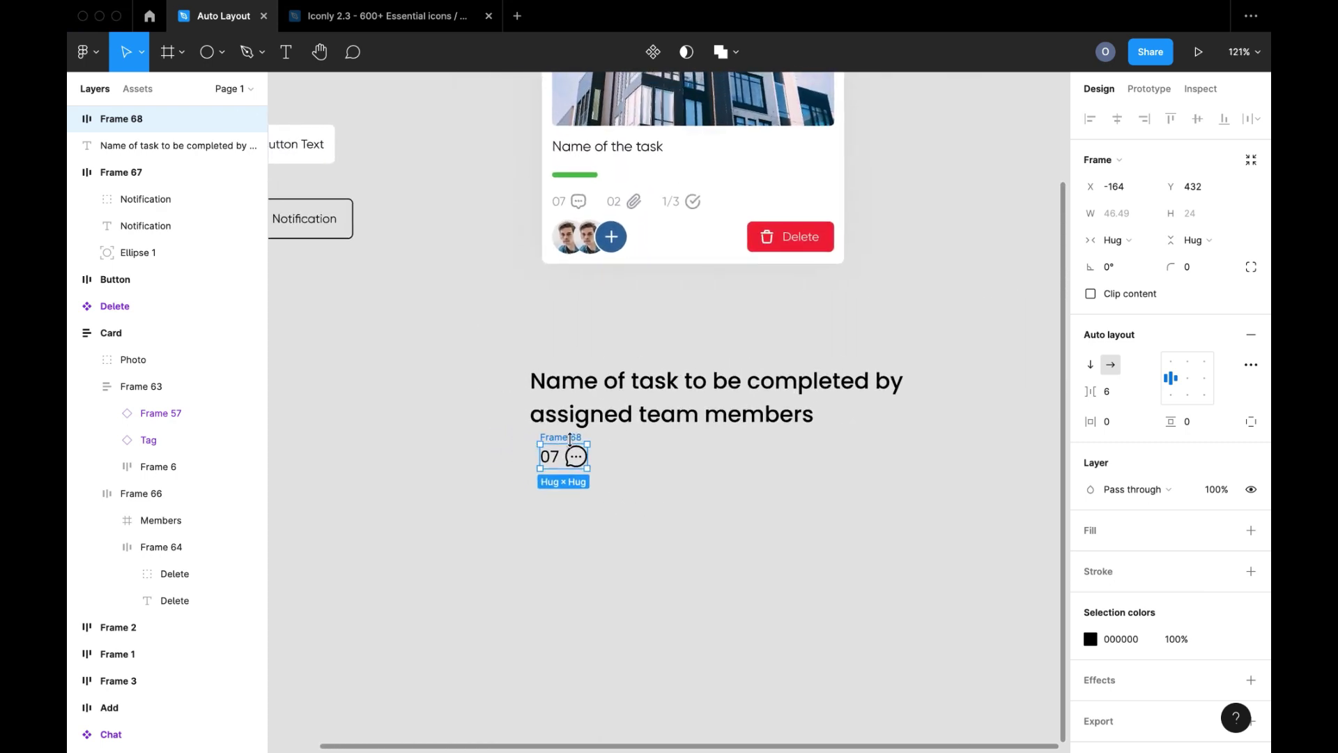
left_click_drag(565, 441, 557, 438)
scroll(558, 437, "left", 3)
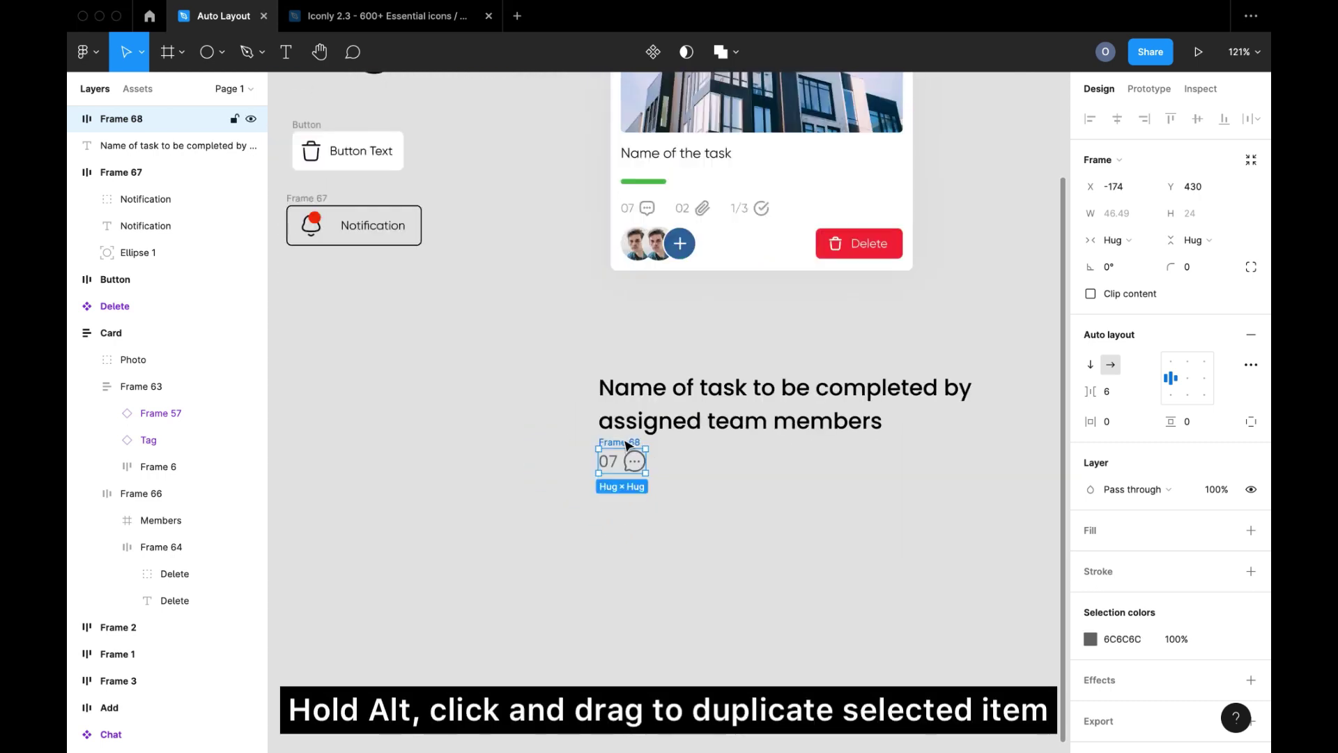
key("shift+0")
- Duplicate the stat item twice for the 02 attachments and 02/13 tasks items, lined up in a row
left_click_drag(671, 540, 711, 535)
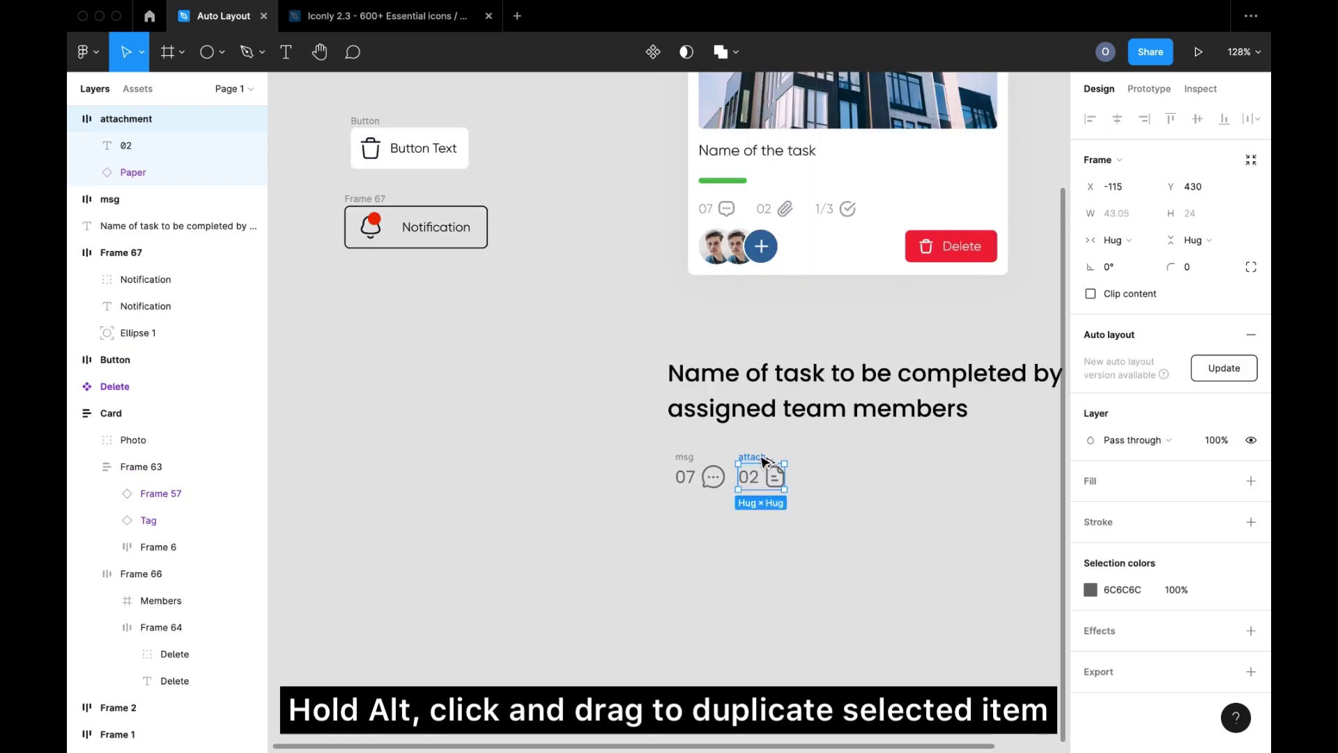
left_click_drag(767, 465, 829, 461)
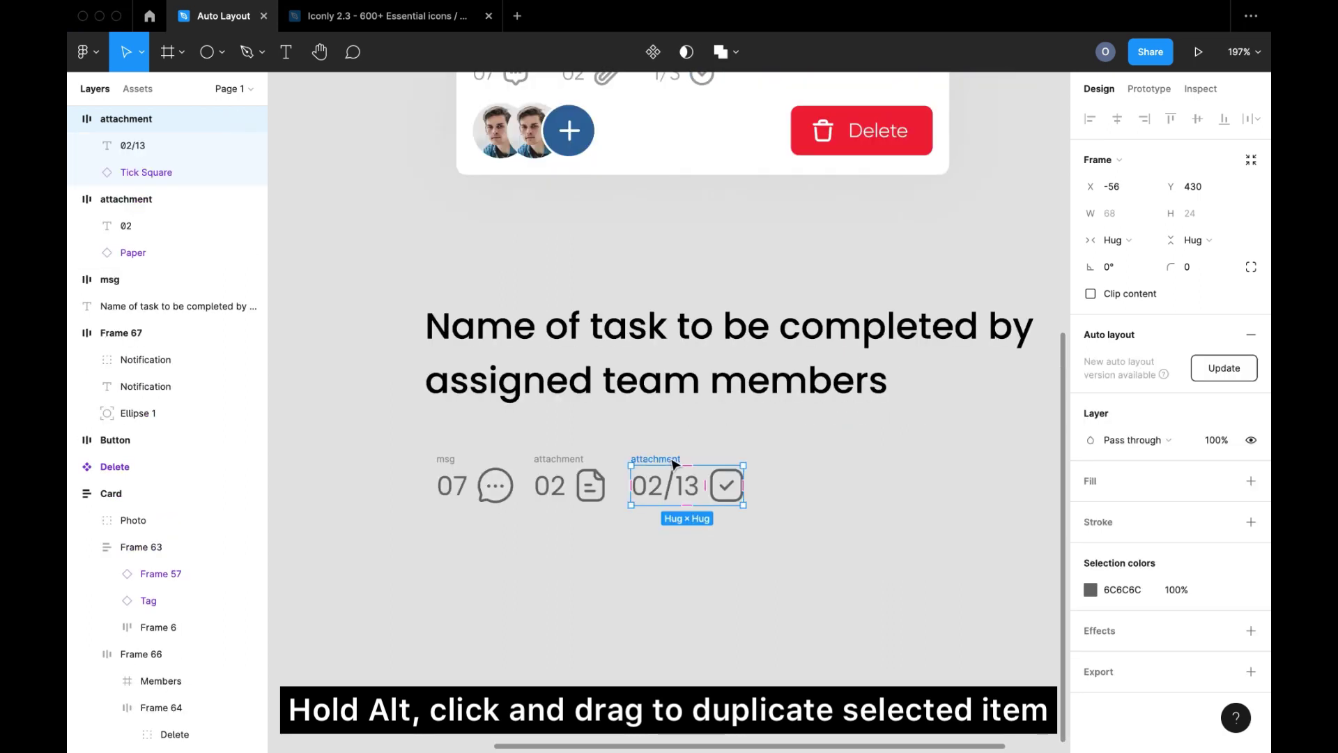
left_click_drag(697, 484, 766, 484)
- Wrap the three stat items in auto layout with 5 px padding and move the row up
left_click(570, 460, "shift")
left_click(448, 461, "shift")
key("shift+a")
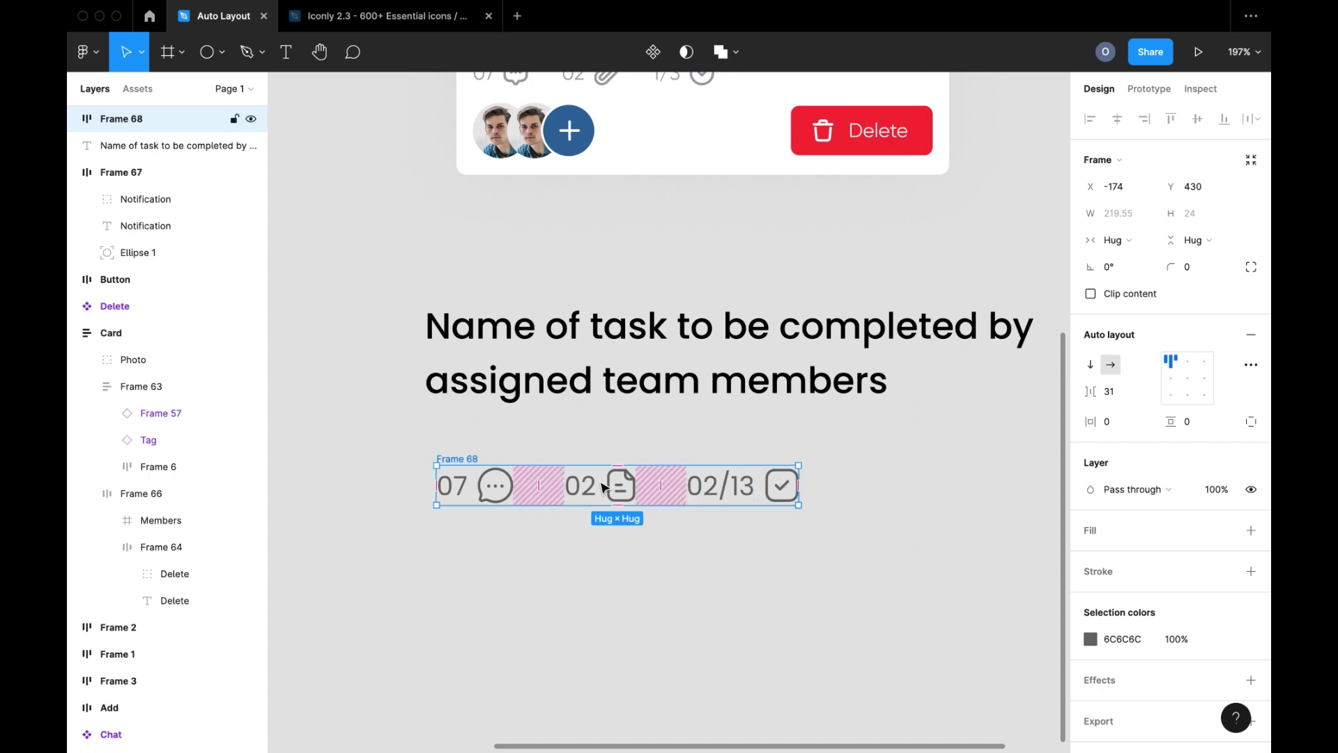
left_click(1197, 423)
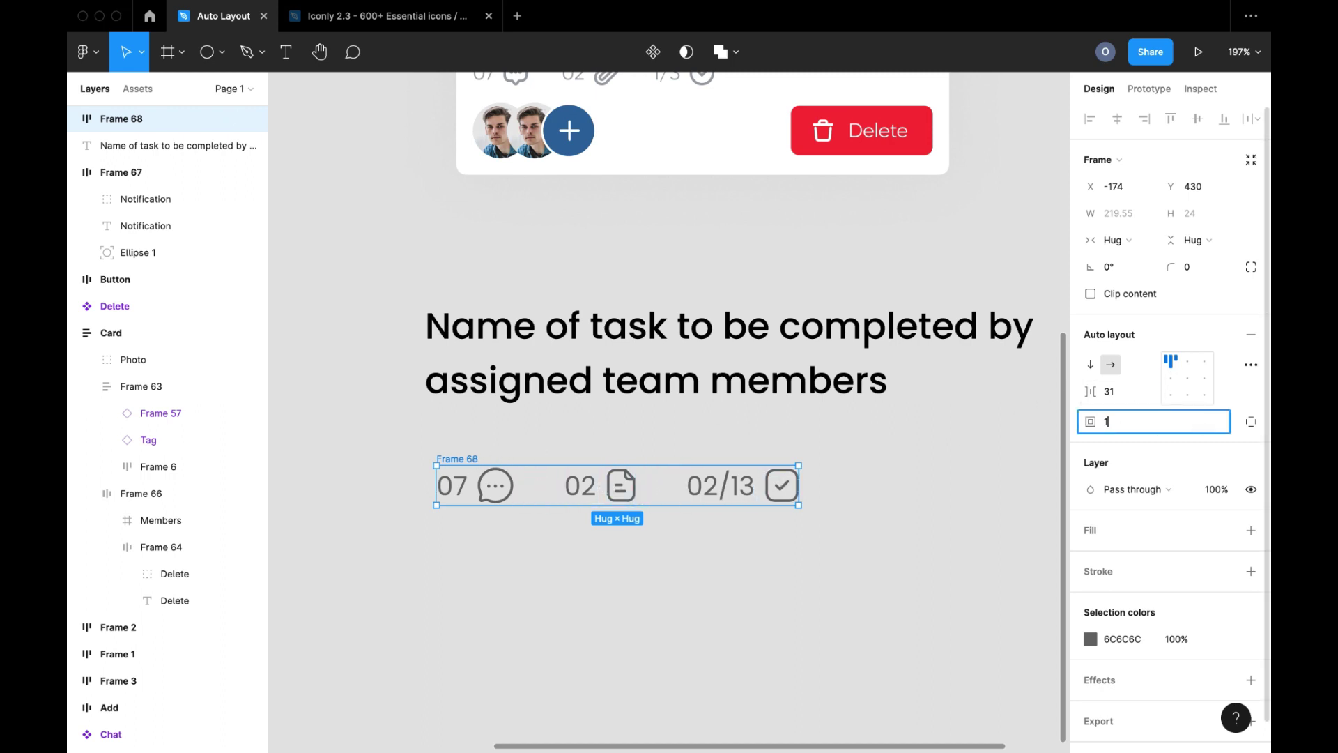
key("Return")
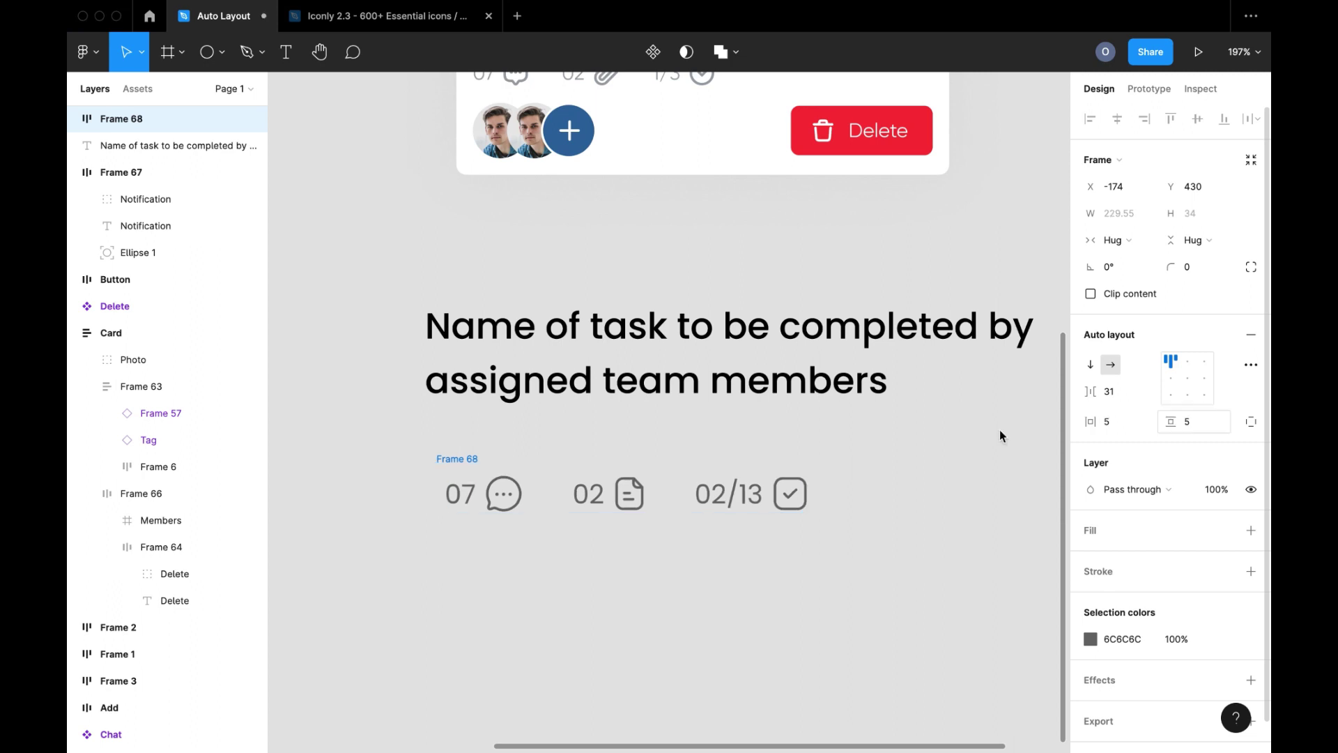
left_click_drag(461, 459, 456, 434)
- Stack the title above the stats row in auto layout and narrow the title to 383 wide
scroll(454, 429, "down", 3)
scroll(454, 429, "down", 4)
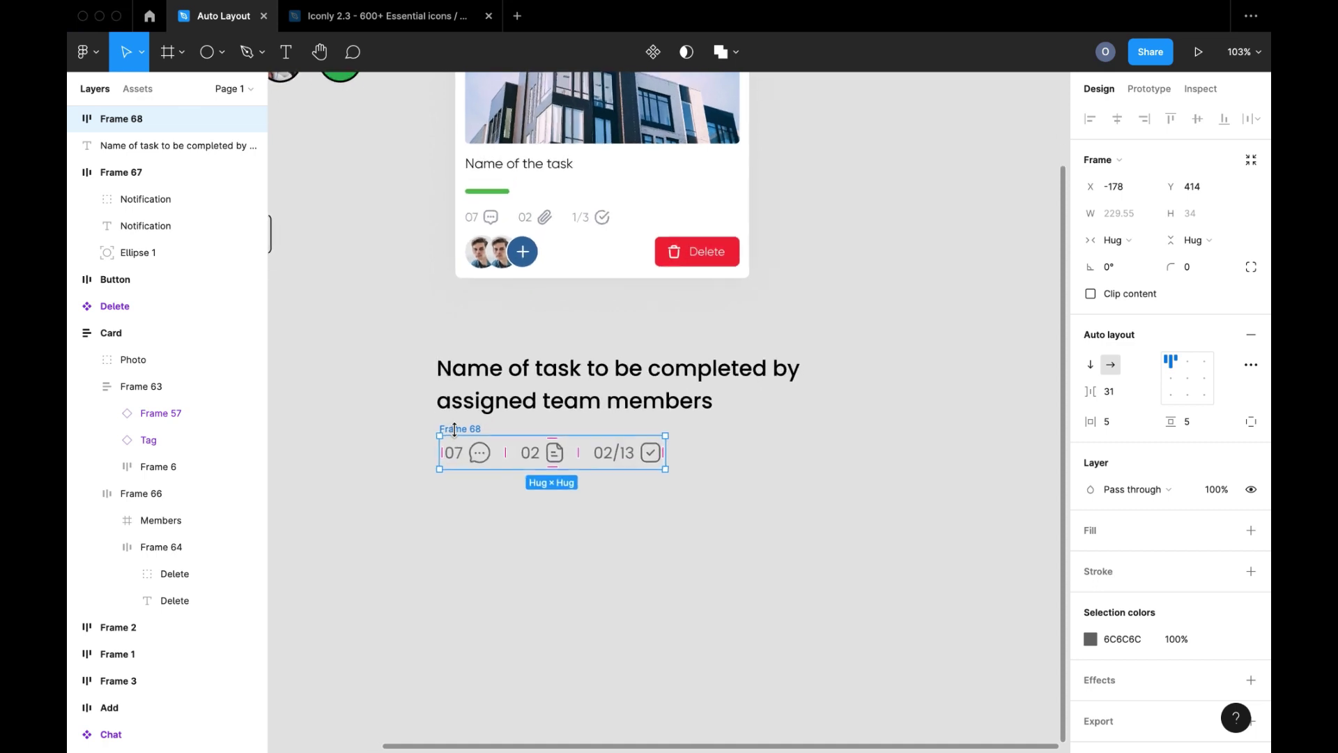
left_click(515, 405, "shift")
key("shift+a")
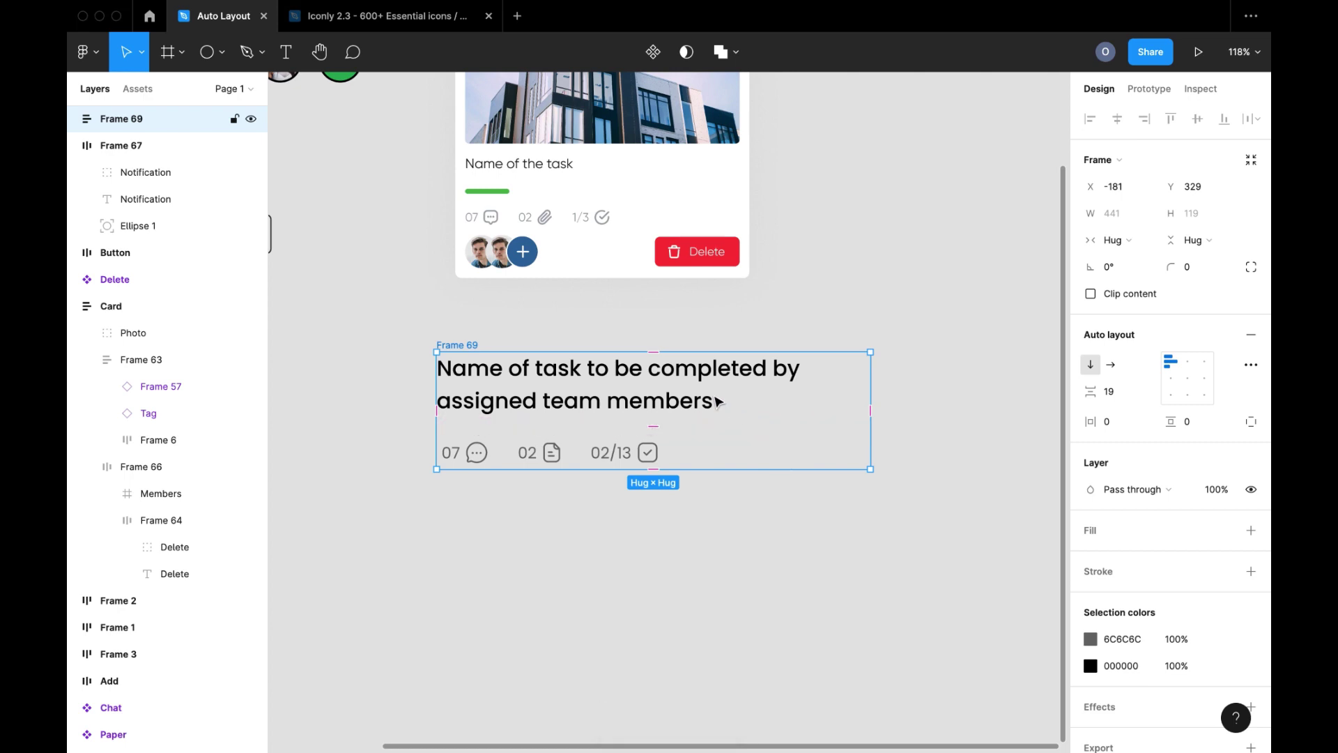
double_click(725, 371)
double_click(725, 372)
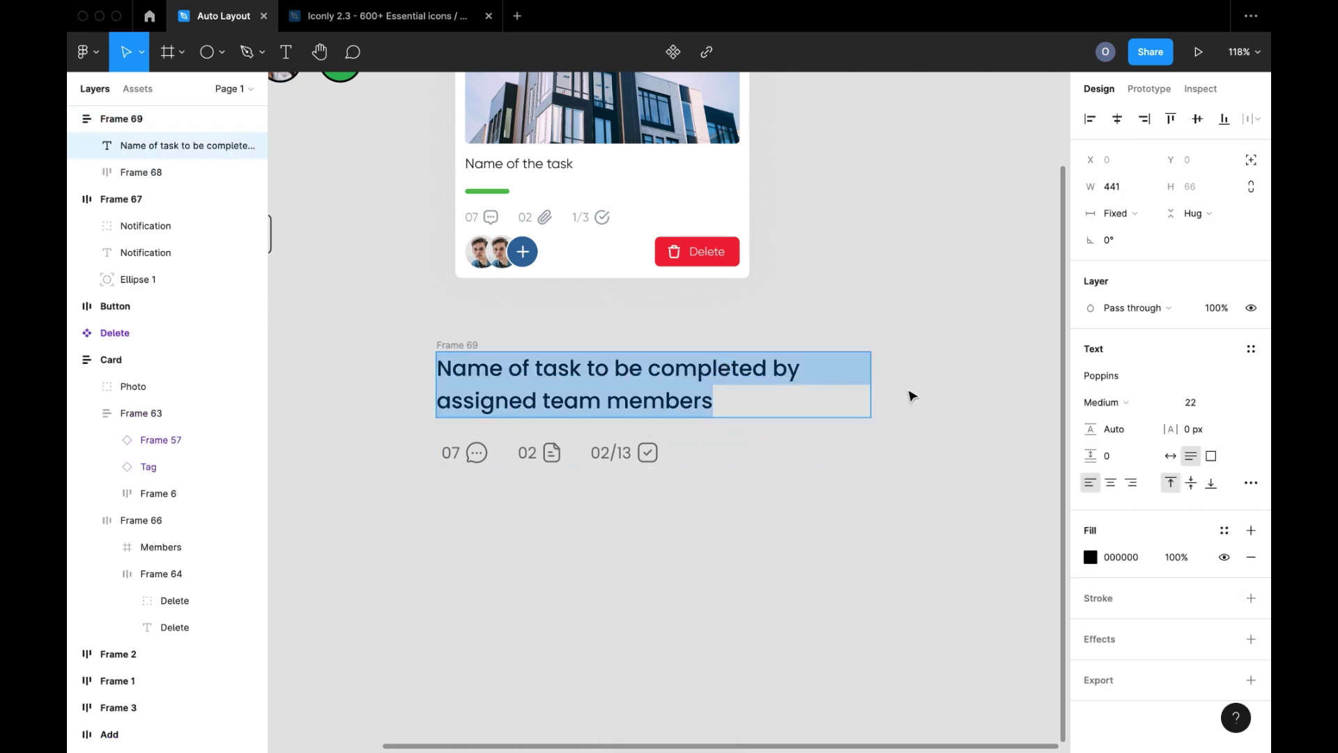
key("Escape")
left_click_drag(868, 385, 813, 387)
left_click(880, 371)
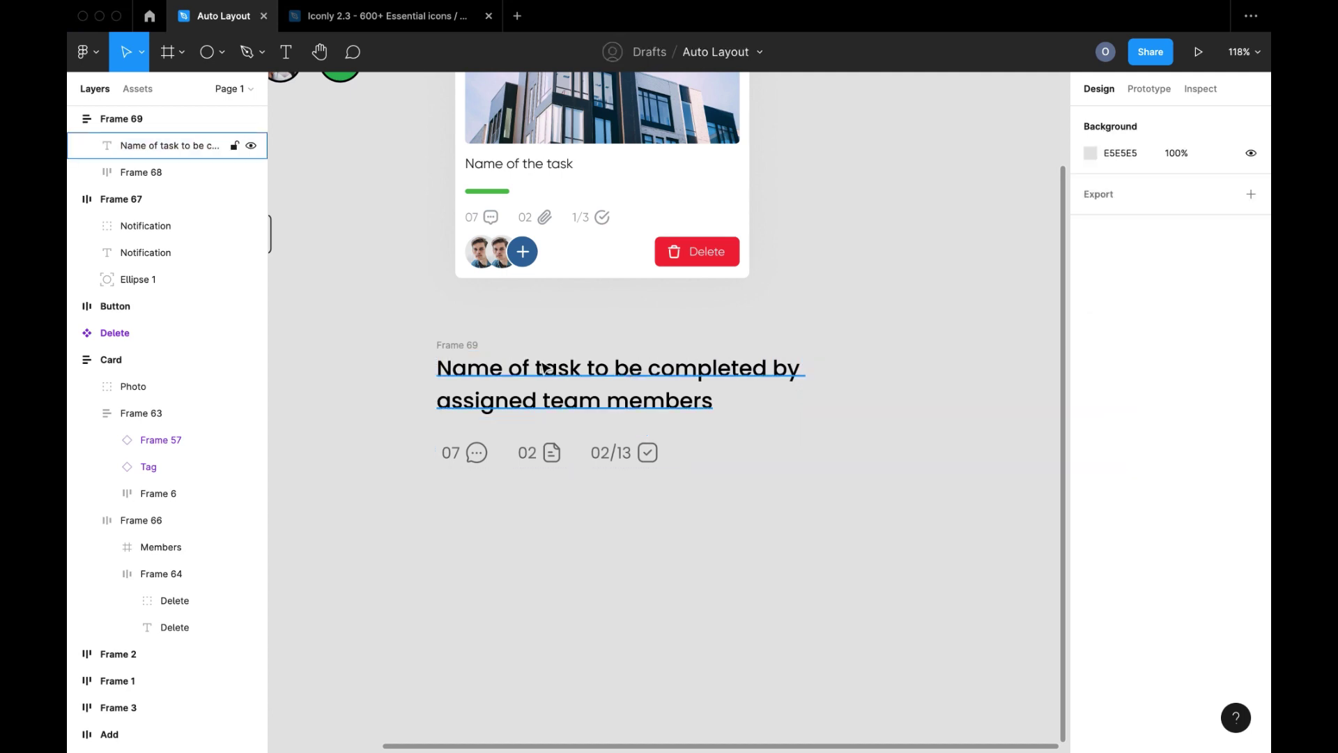
- Give Frame 69 a white fill and 10 px padding
left_click(793, 395)
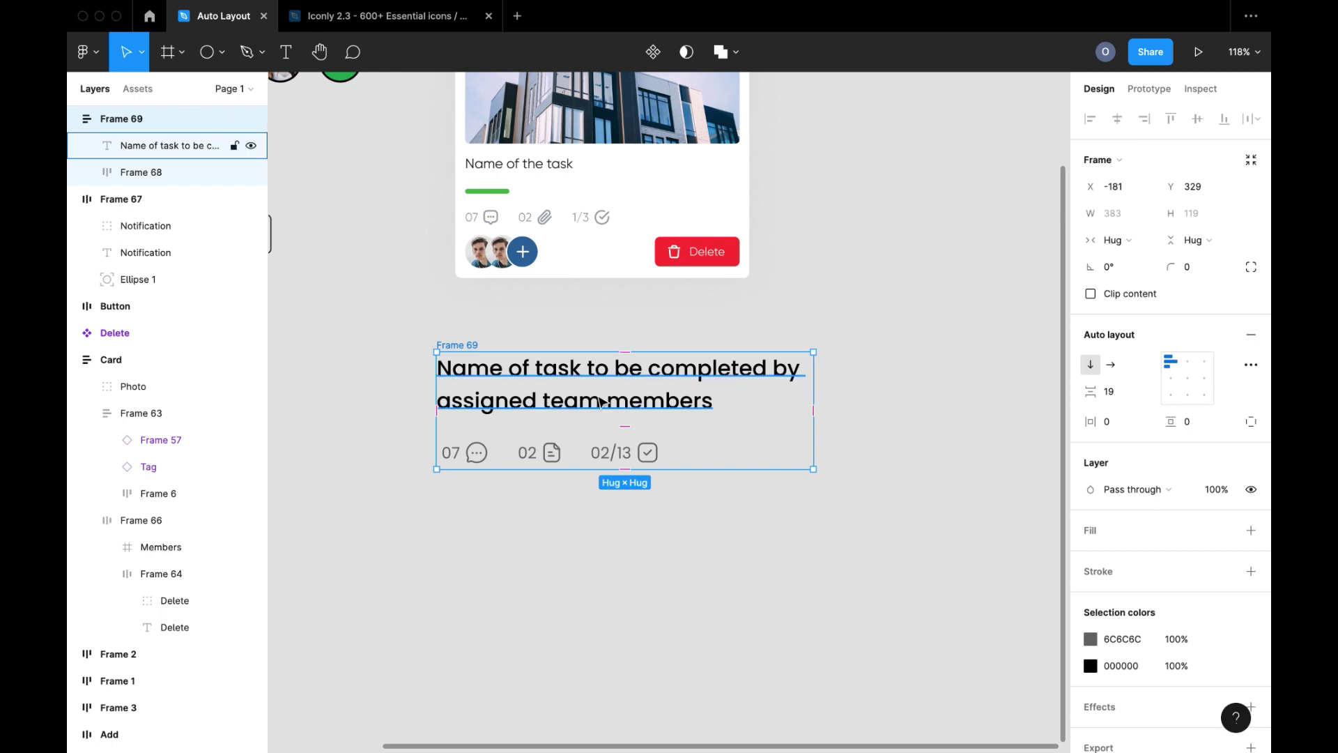
left_click(1250, 529)
left_click(1193, 420)
type("10")
key("Return")
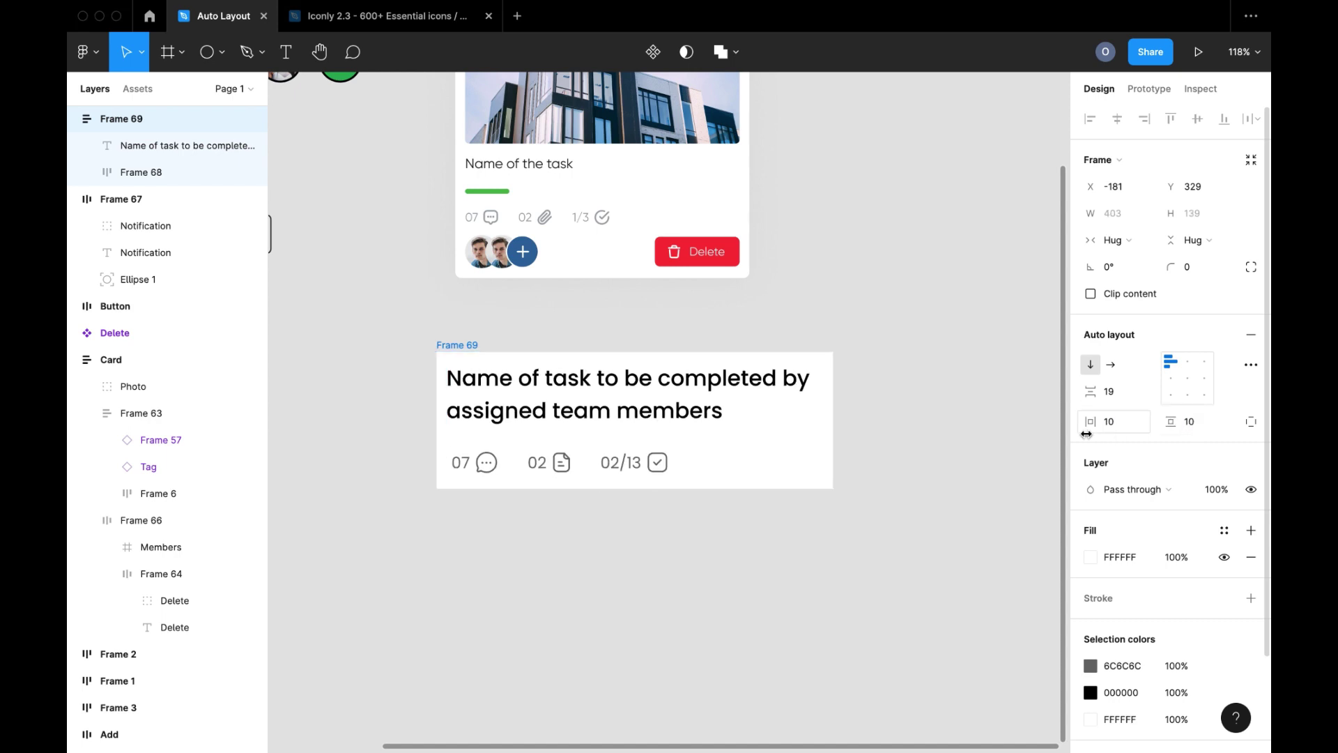
left_click(905, 462)
- Set the task title's font size to 20
scroll(906, 464, "up", 1)
scroll(904, 462, "down", 3)
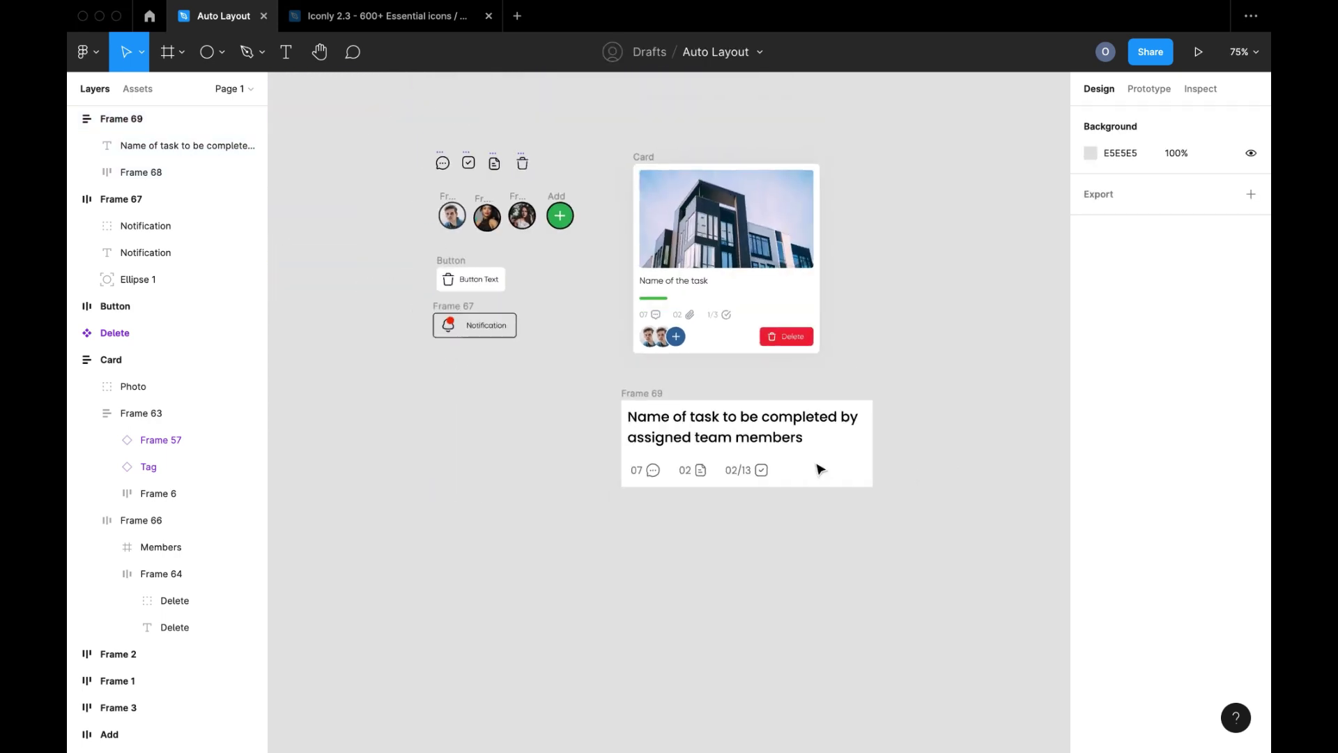
double_click(730, 432)
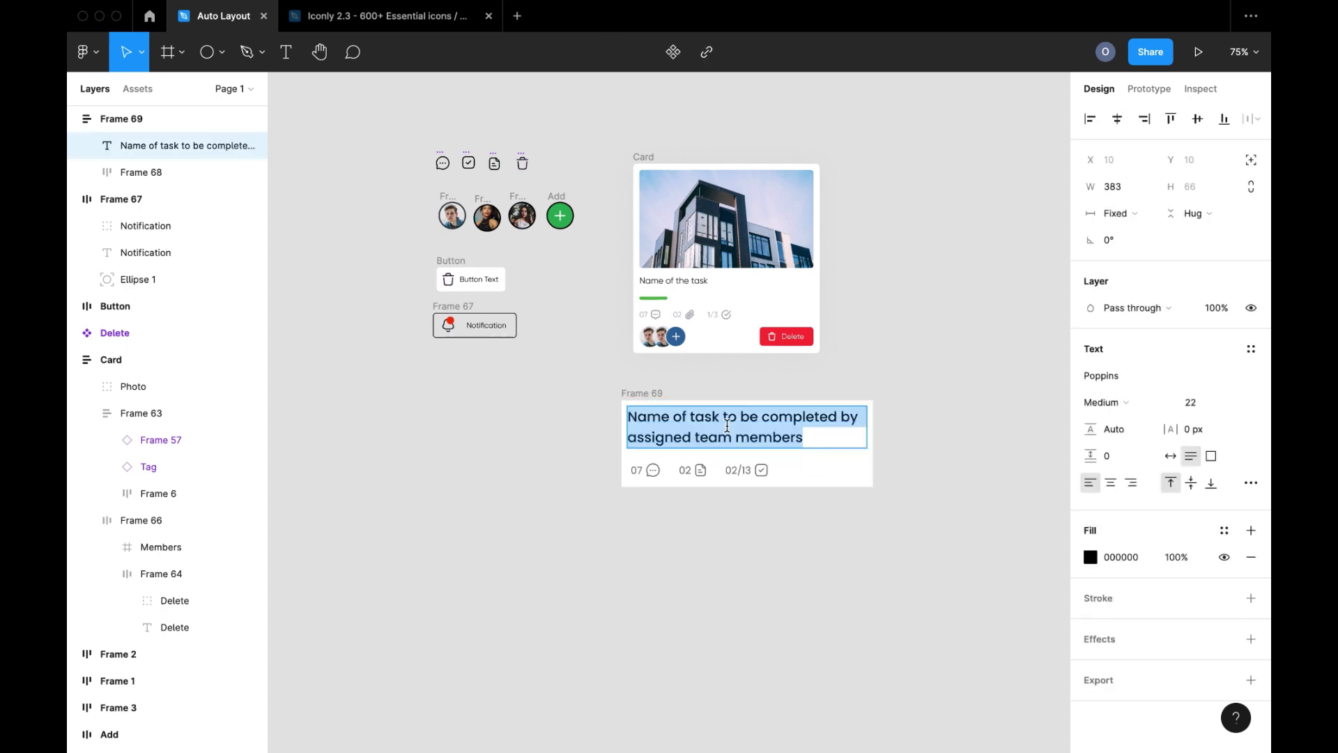
type("20")
key("Return")
left_click(901, 443)
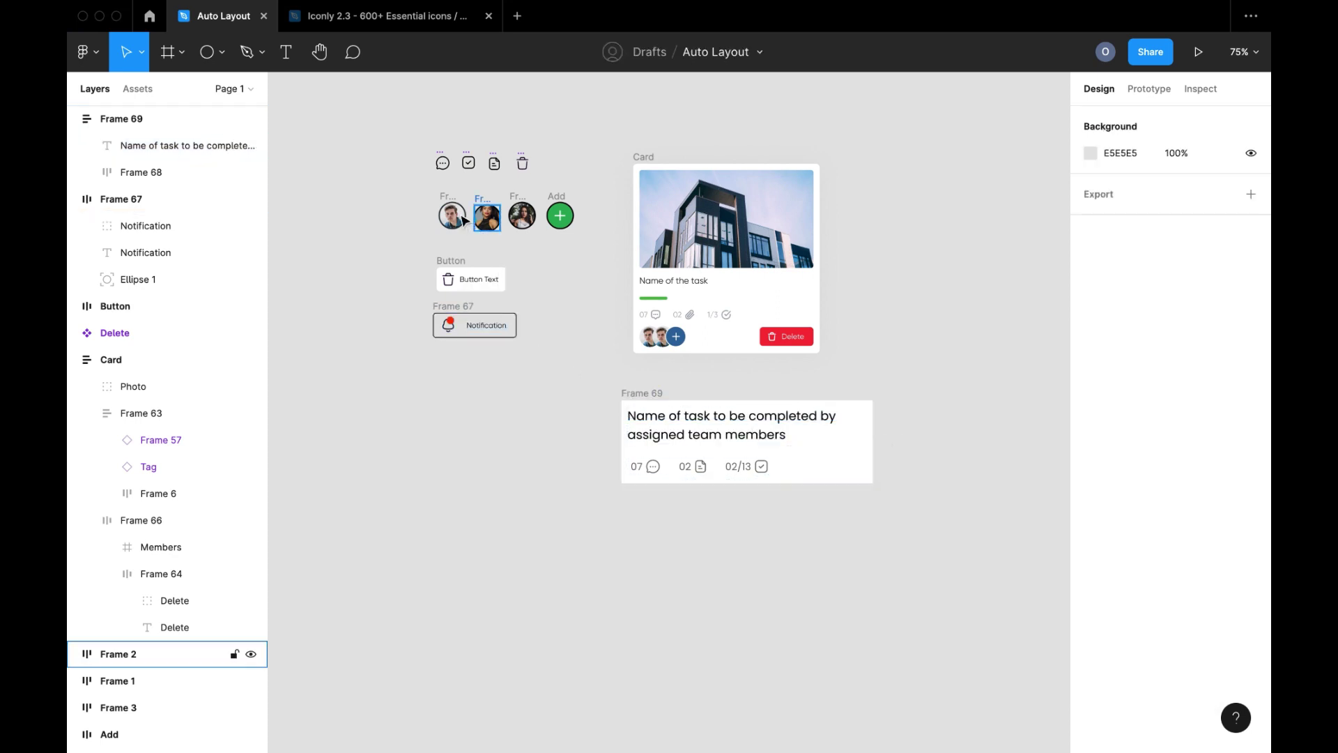
- Copy the avatar row below Frame 69 and wrap the copy in auto layout
left_click_drag(430, 193, 583, 259)
left_click_drag(526, 221, 725, 520)
scroll(725, 520, "down", 2)
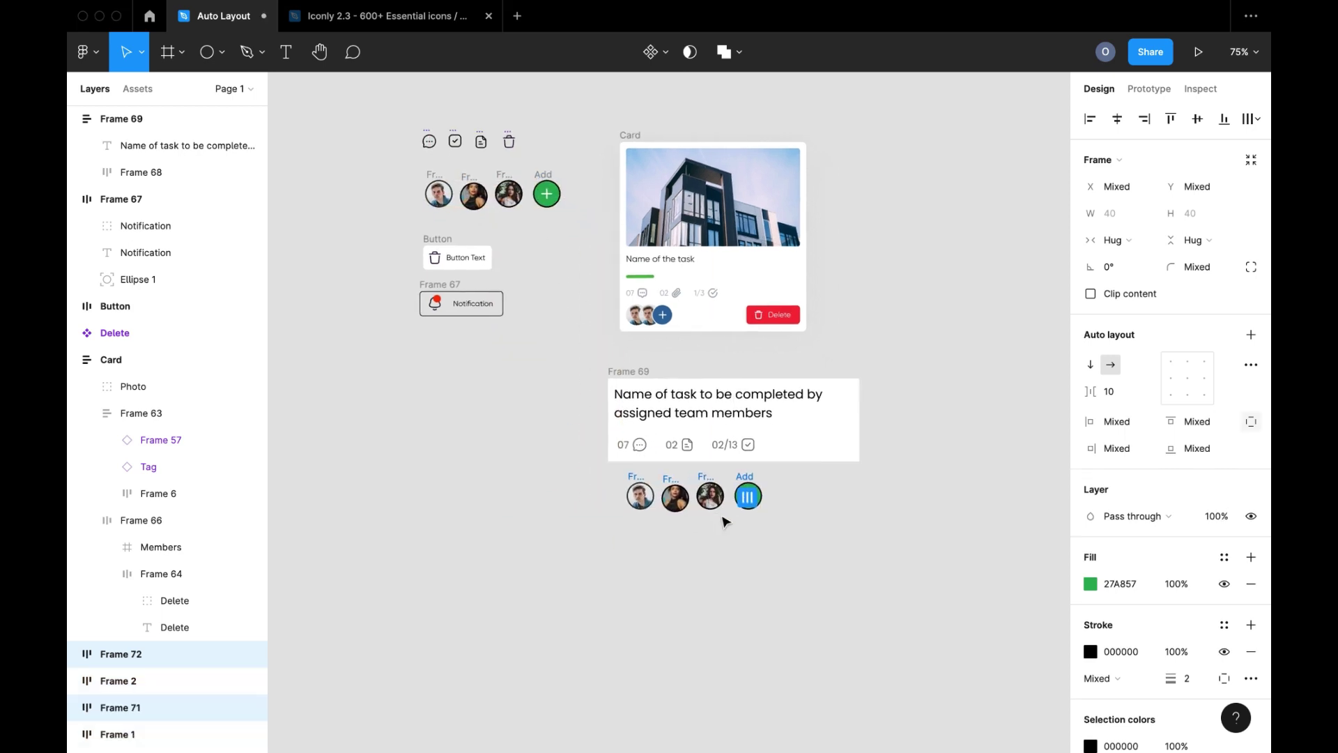
scroll(723, 520, "up", 8)
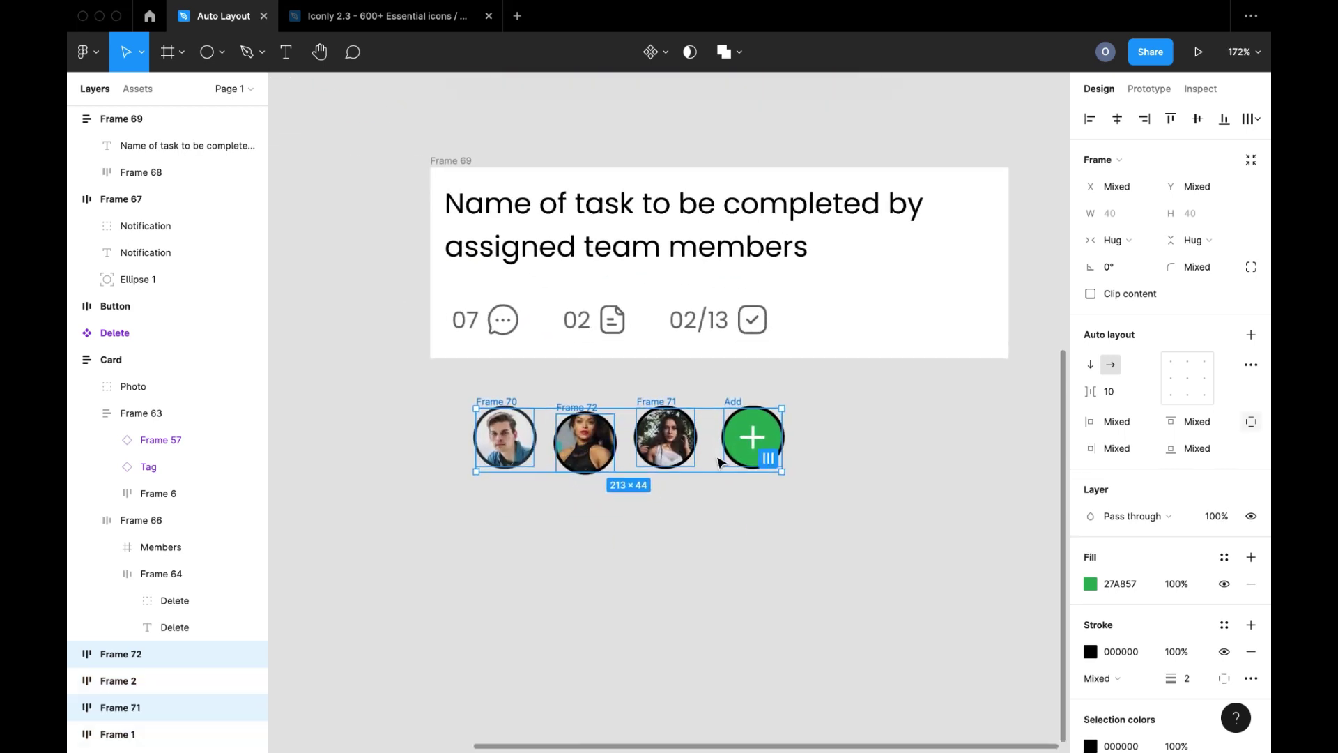
key("shift+a")
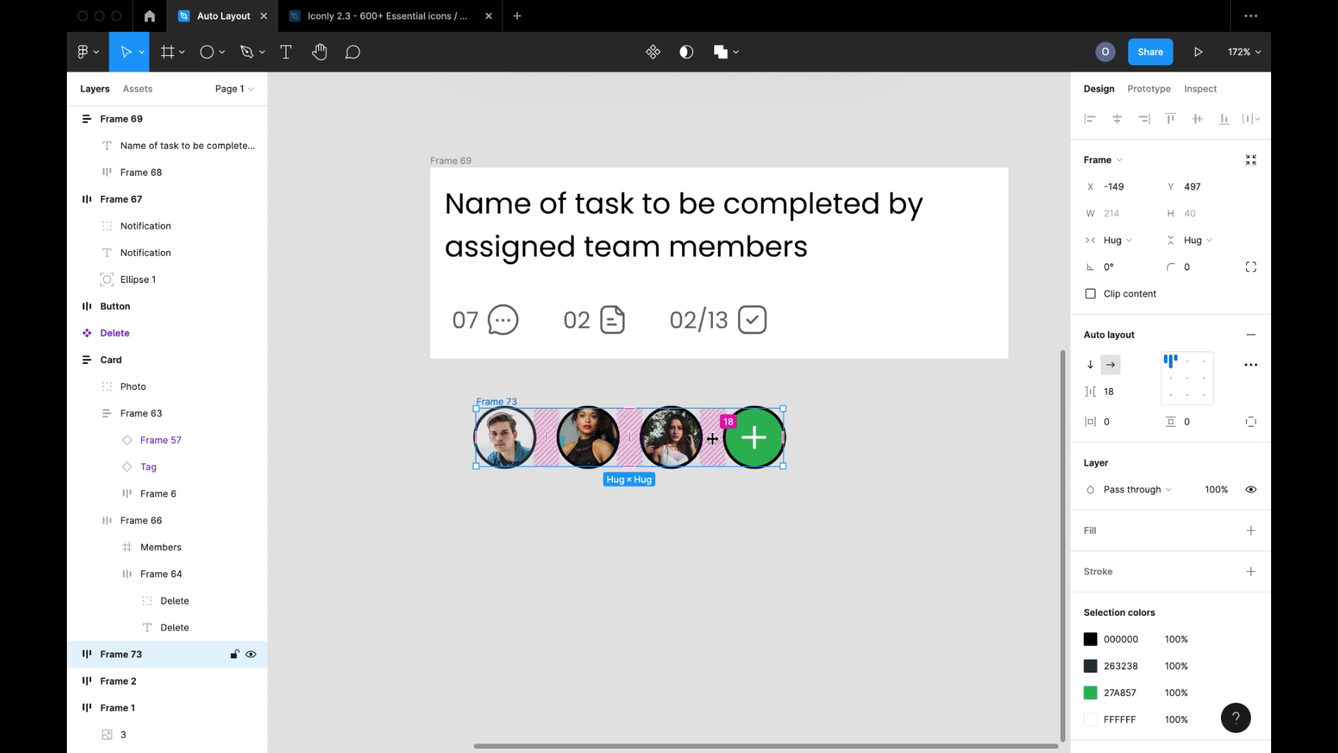
- Drag-adjust the spacing between the avatars in Frame 73, leaving it at 18
left_click_drag(712, 438, 601, 441)
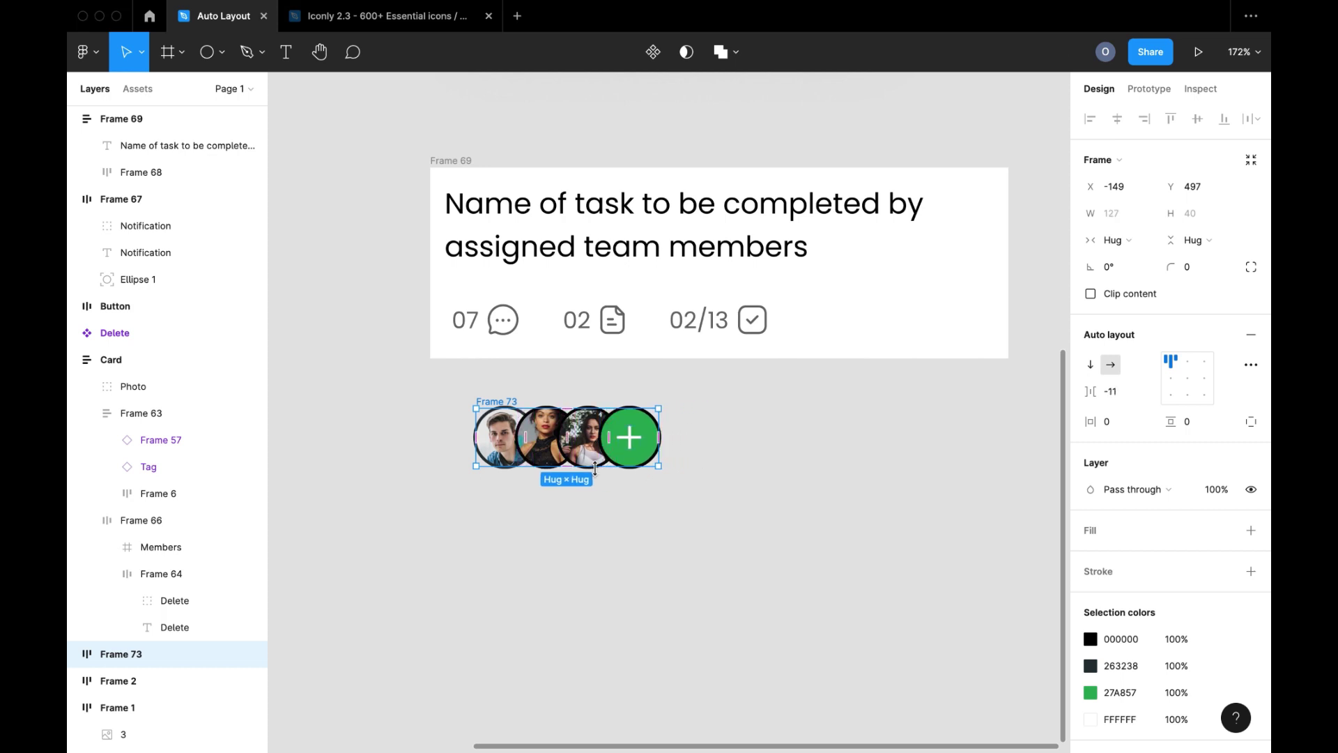
scroll(595, 467, "up", 5, "ctrl")
left_click(611, 504)
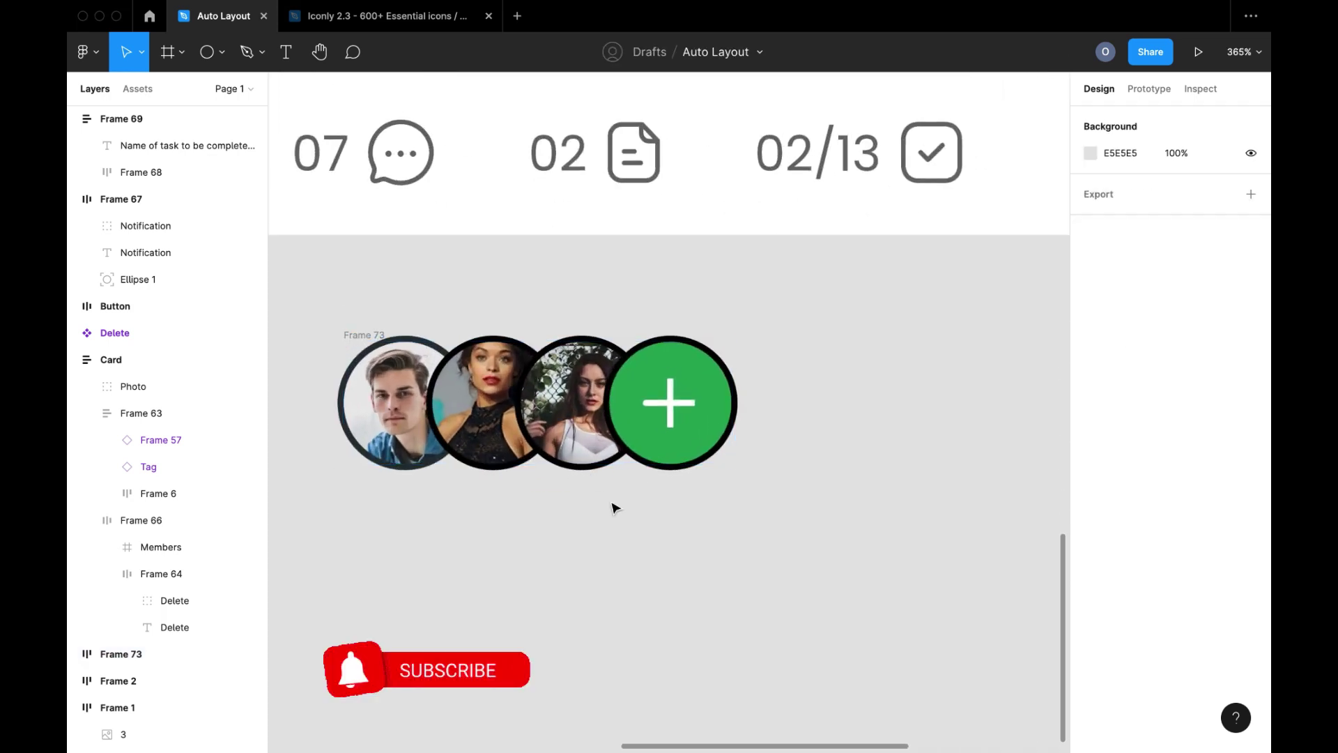
left_click(428, 352)
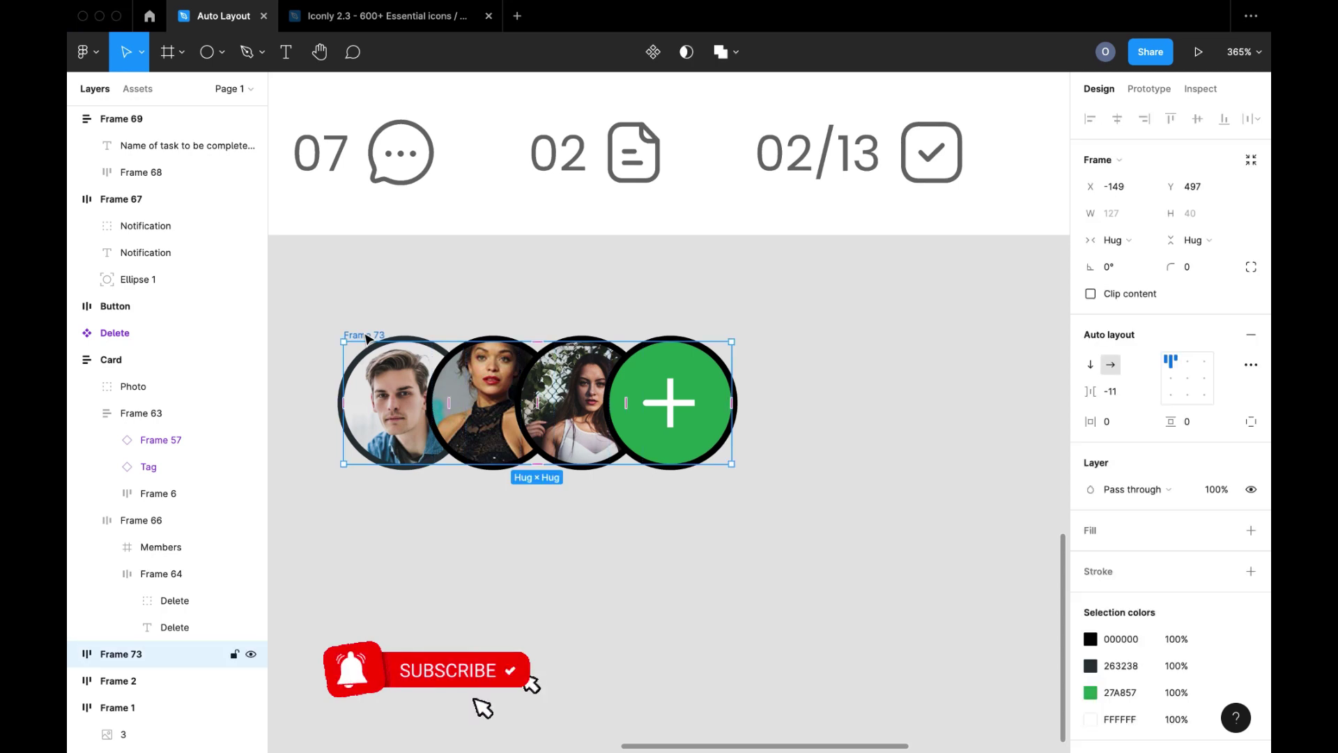
key("Escape")
left_click(637, 383)
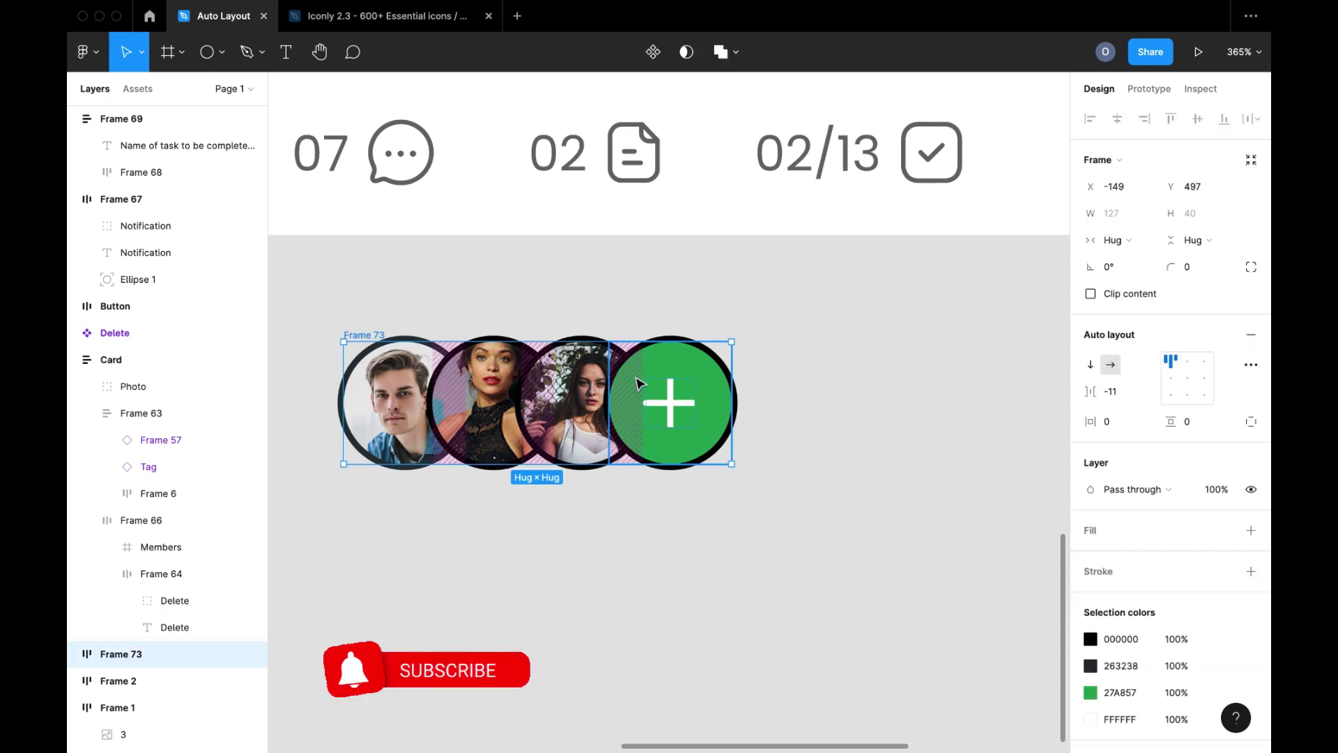
left_click_drag(637, 383, 656, 383)
scroll(634, 376, "down", 3, "ctrl")
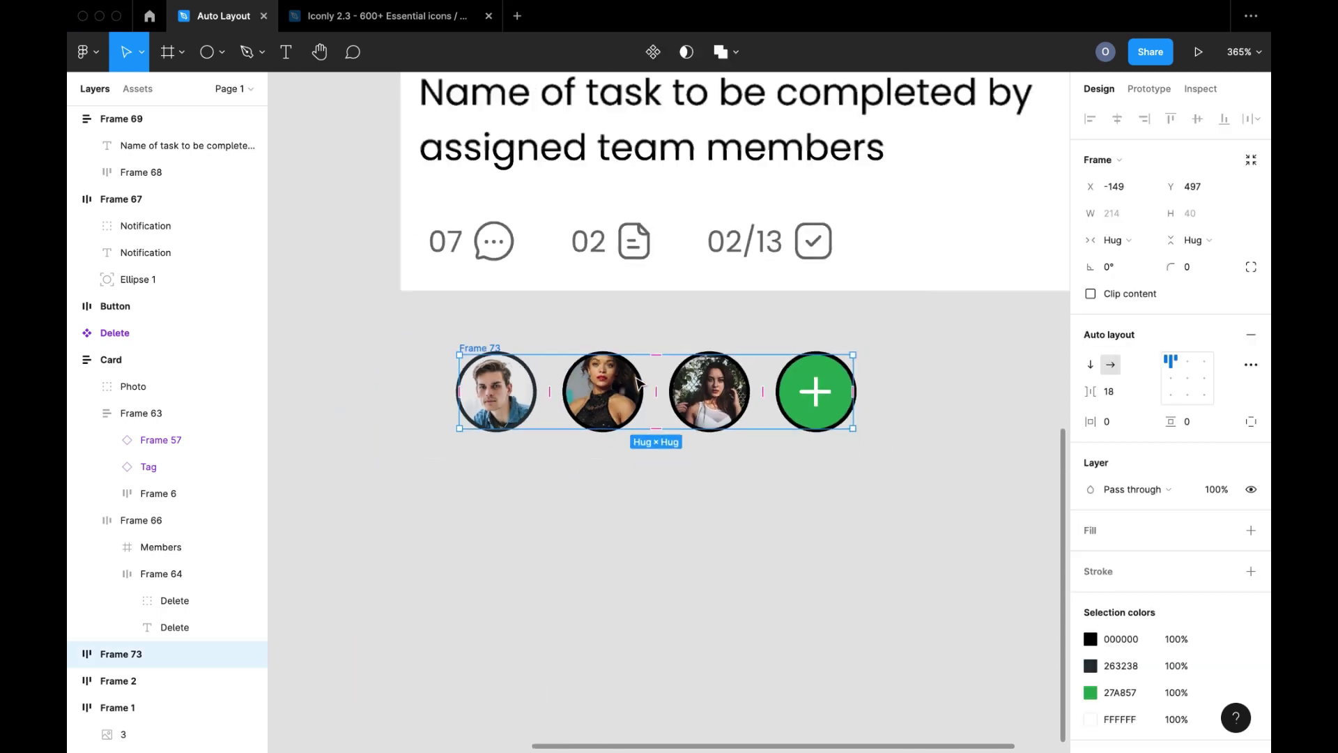
- Set the avatar spacing to -10 so the circles overlap
left_click(1106, 391)
key("BackSpace")
type("-10")
key("Return")
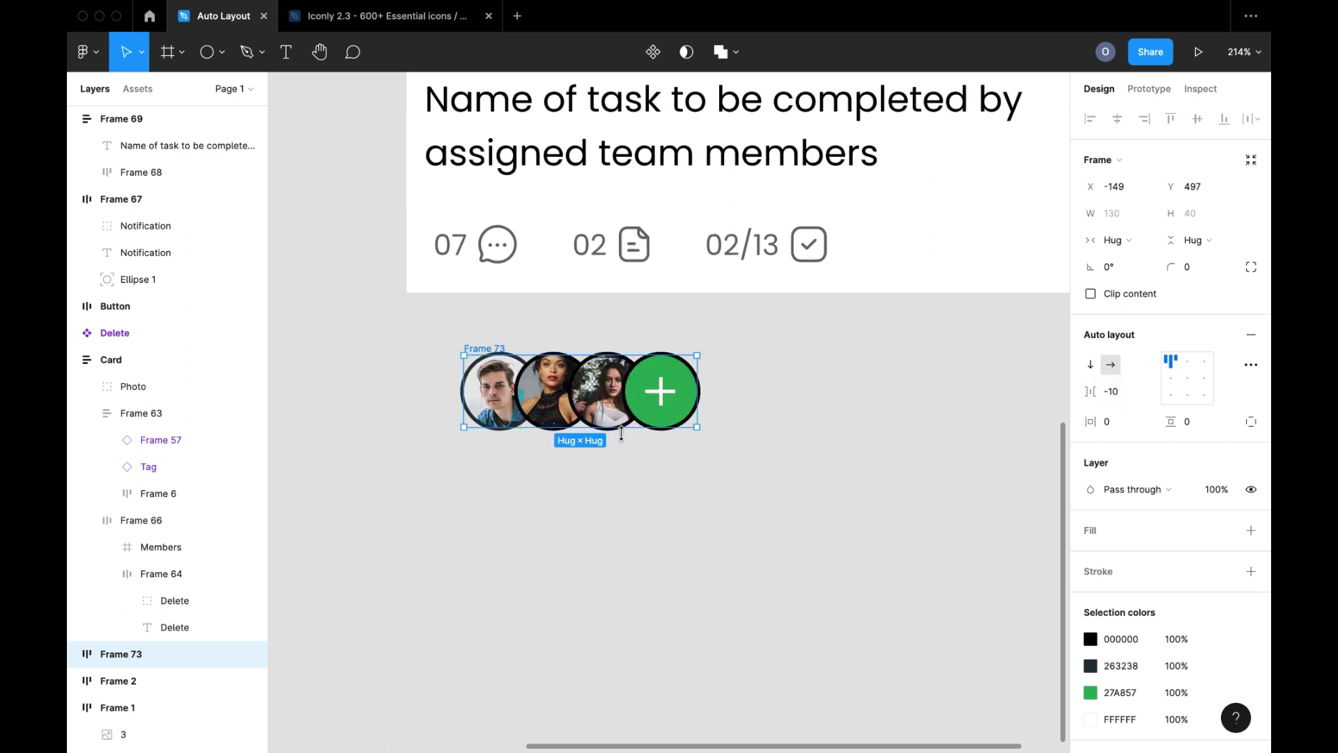
scroll(144, 558, "down", 3)
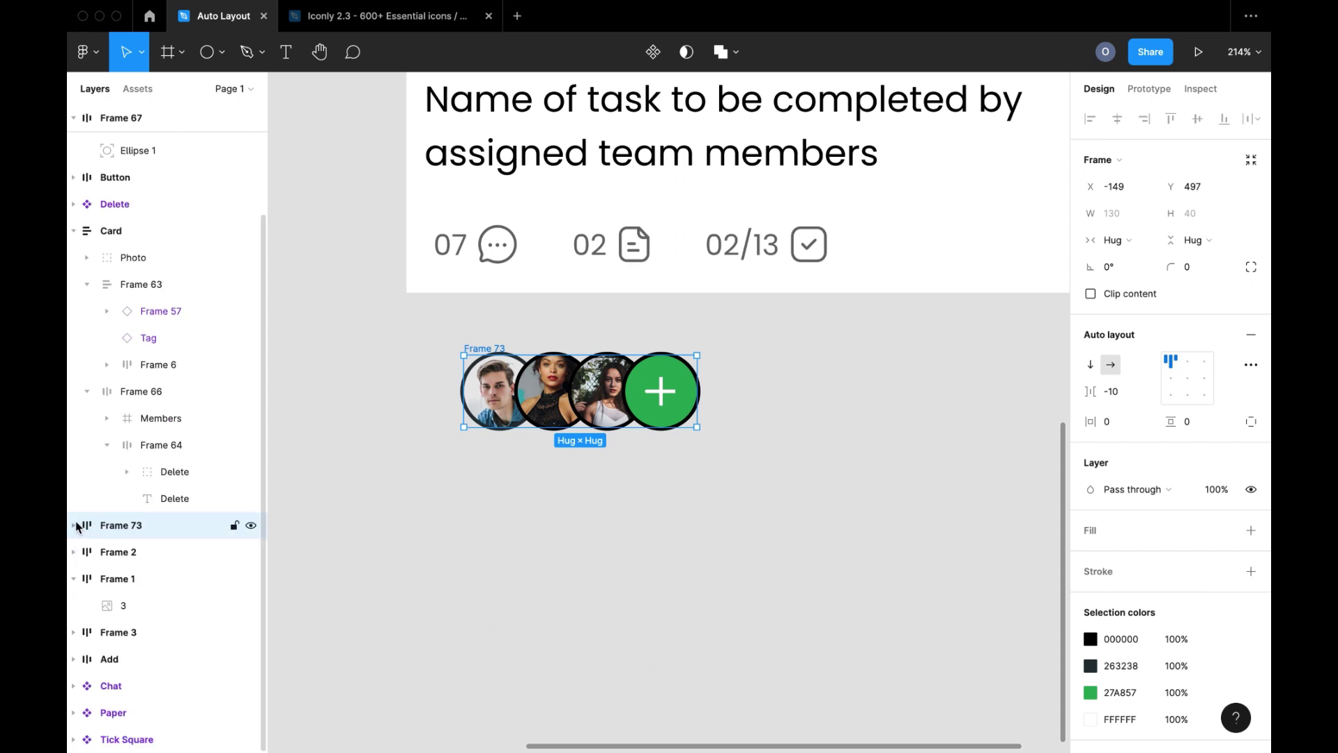
- Expand Frame 73 in the layers list and check each avatar and the Add circle
left_click(74, 525)
left_click(130, 553)
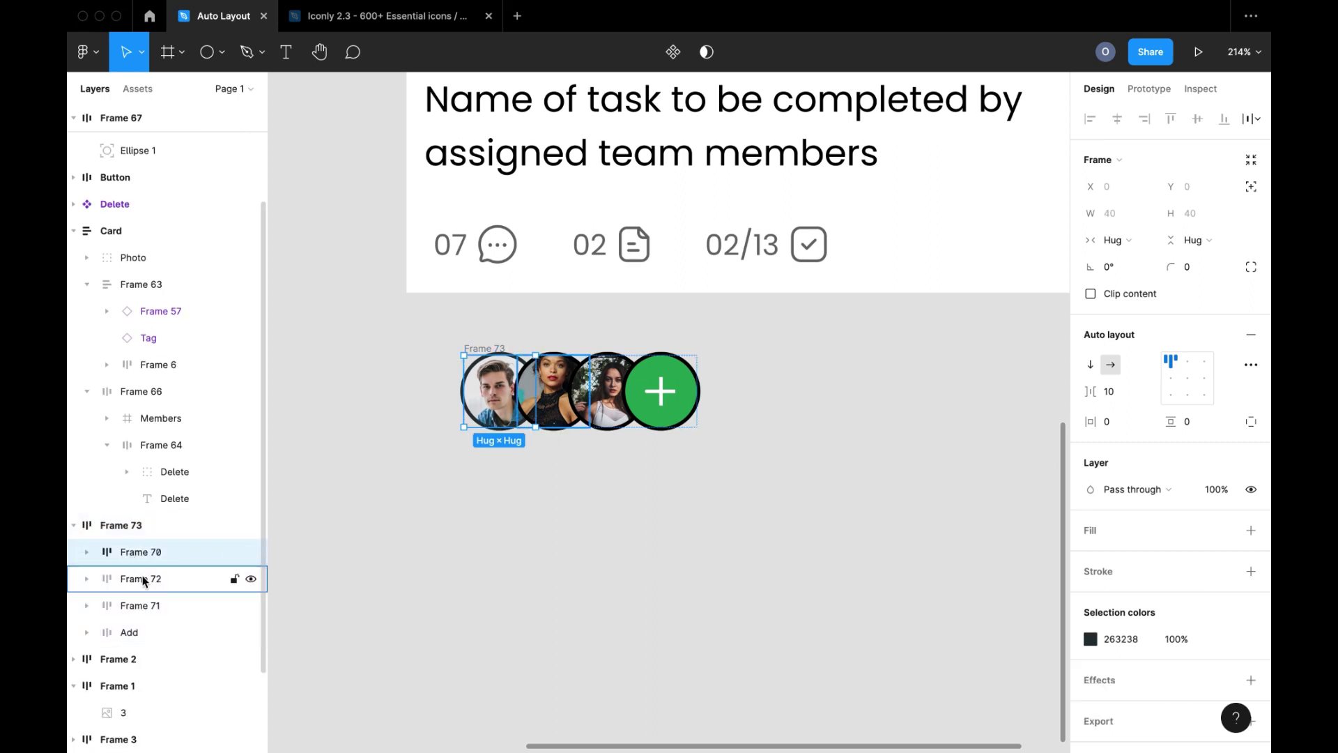
left_click(144, 579)
left_click(145, 602)
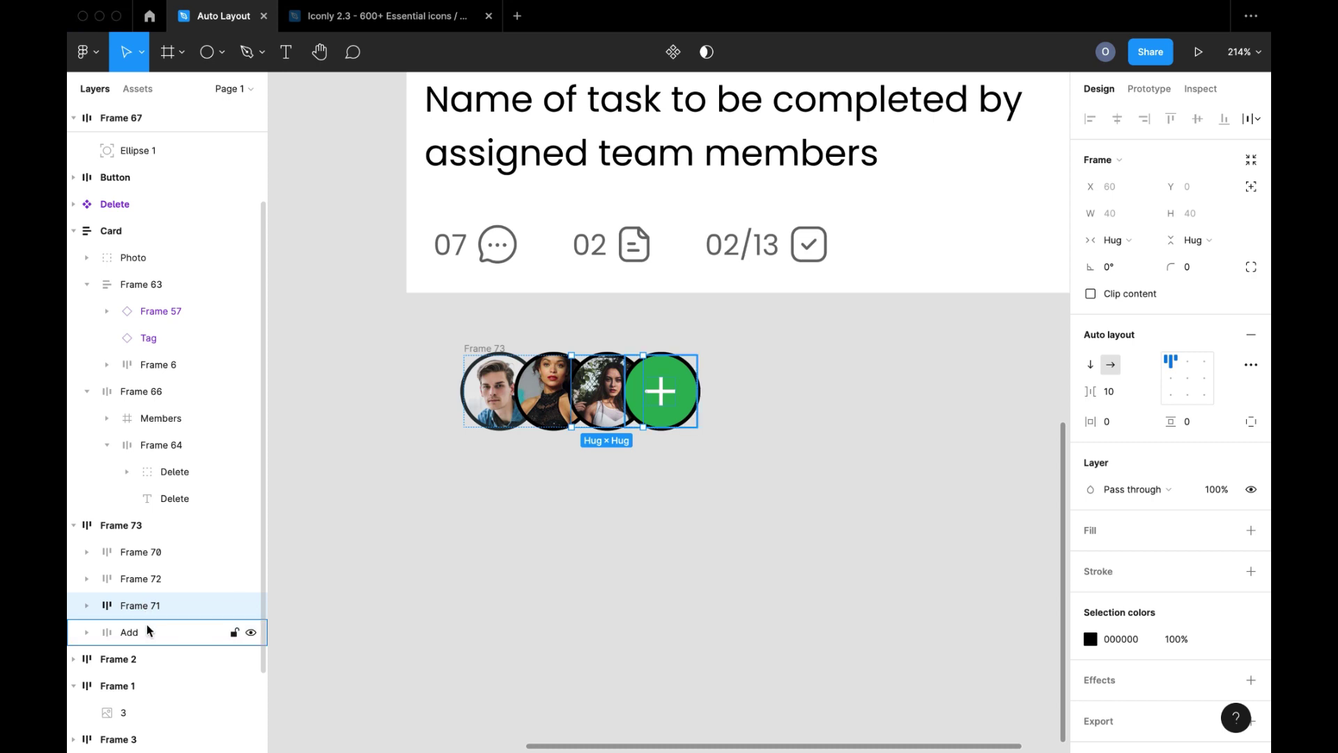
left_click(148, 625)
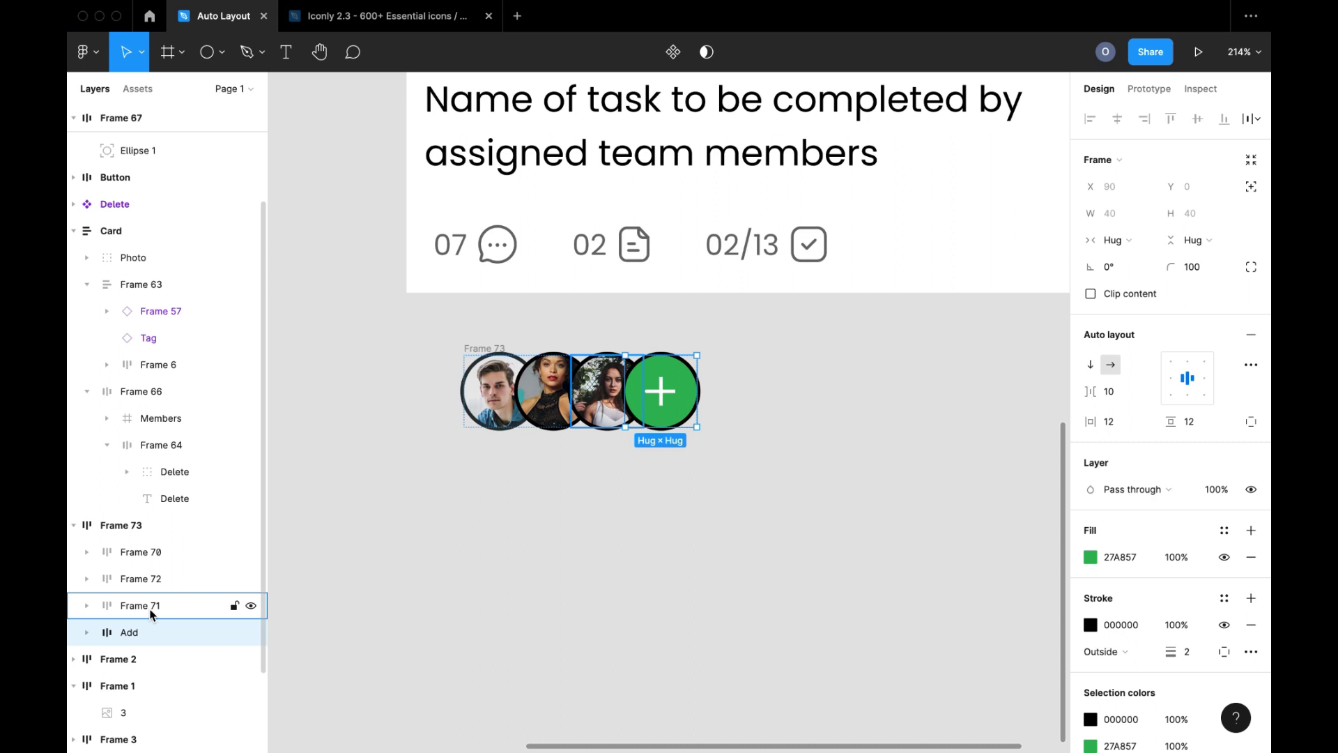
left_click(151, 608)
left_click(149, 579)
left_click(149, 554)
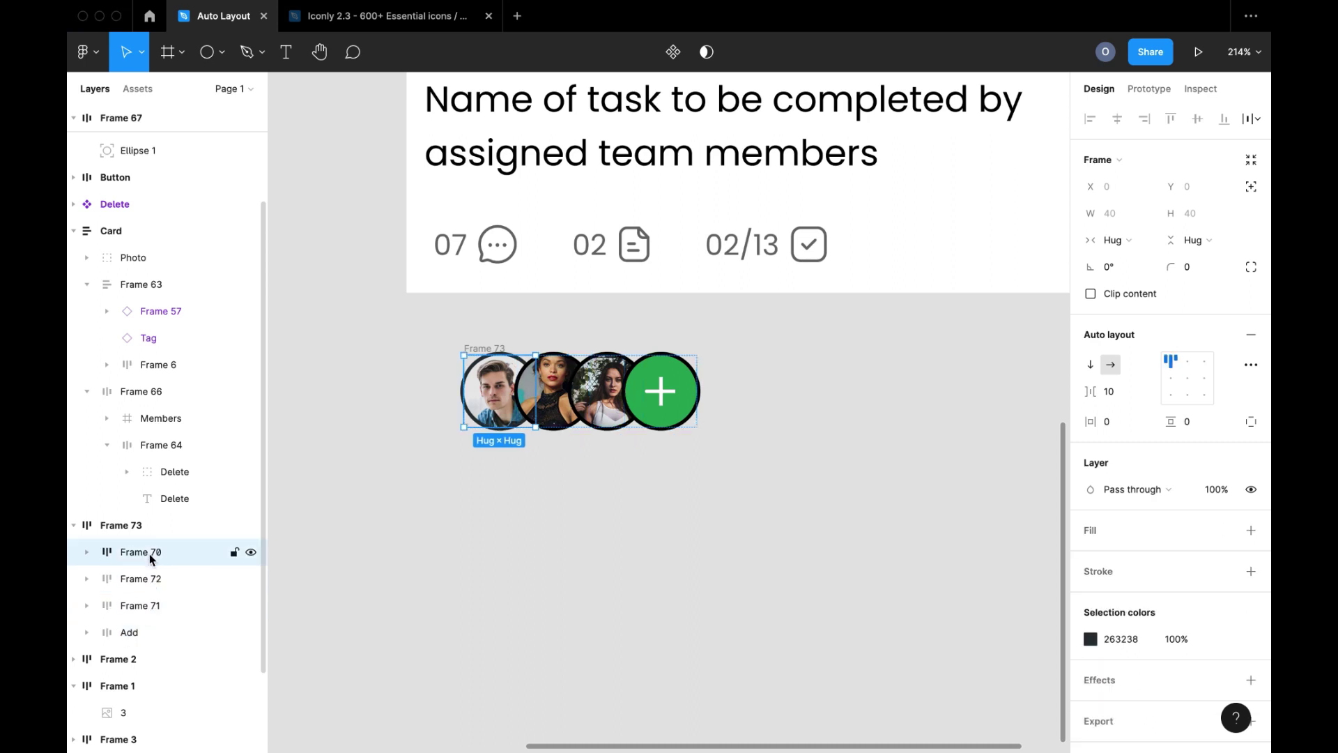
- Change Frame 73's canvas stacking order in its advanced layout options
left_click(485, 351)
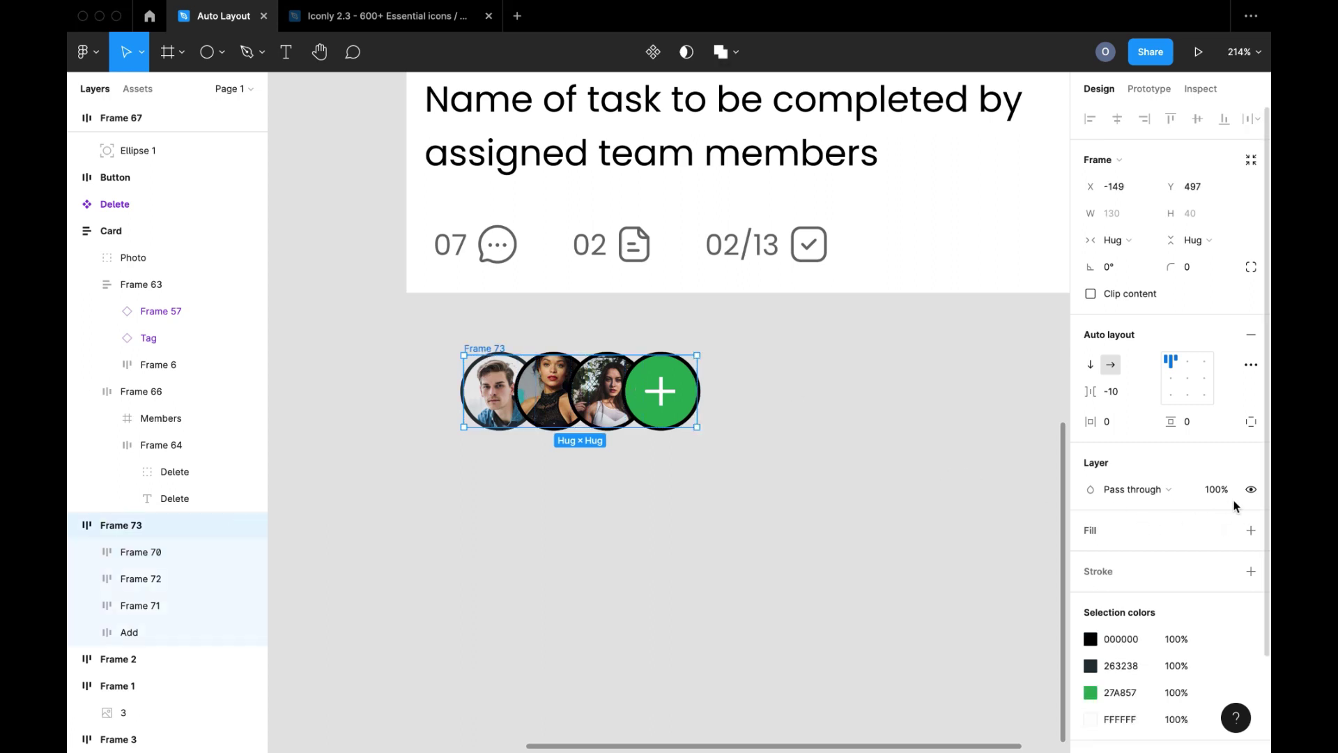
left_click(1251, 365)
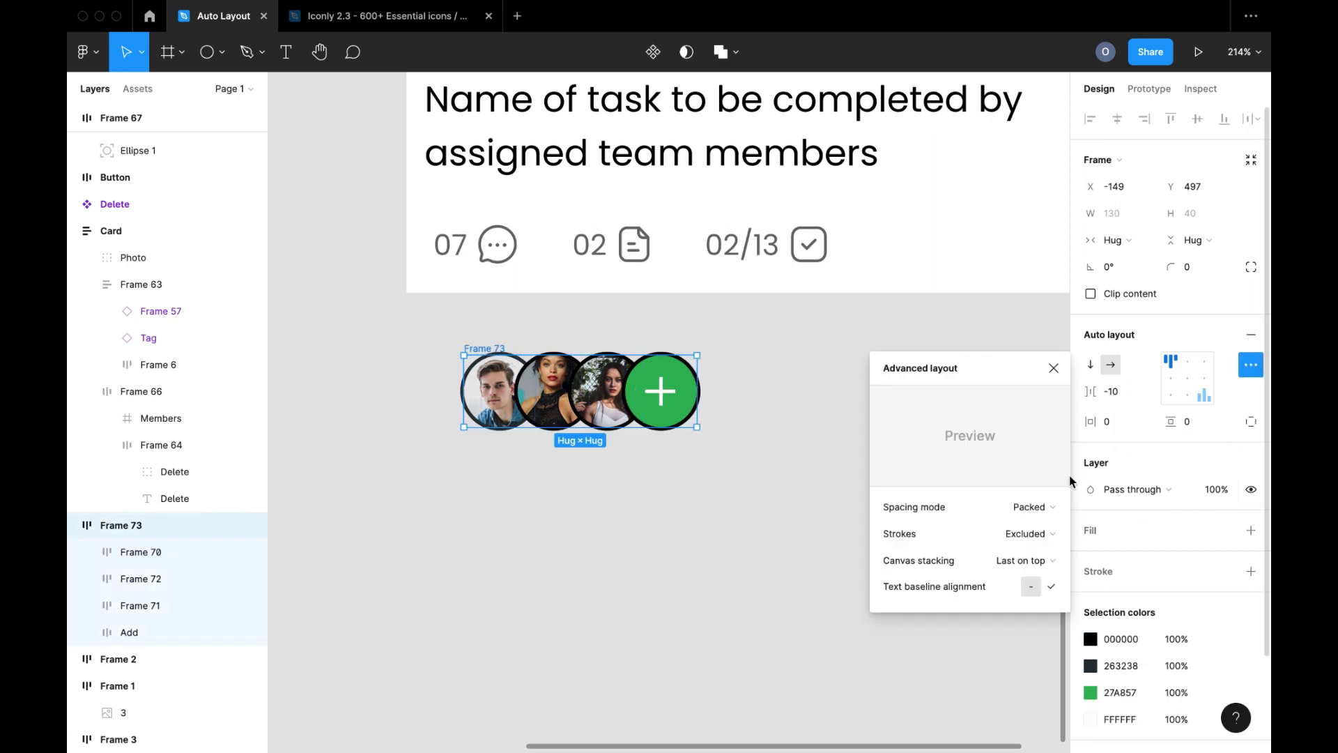
left_click(1022, 561)
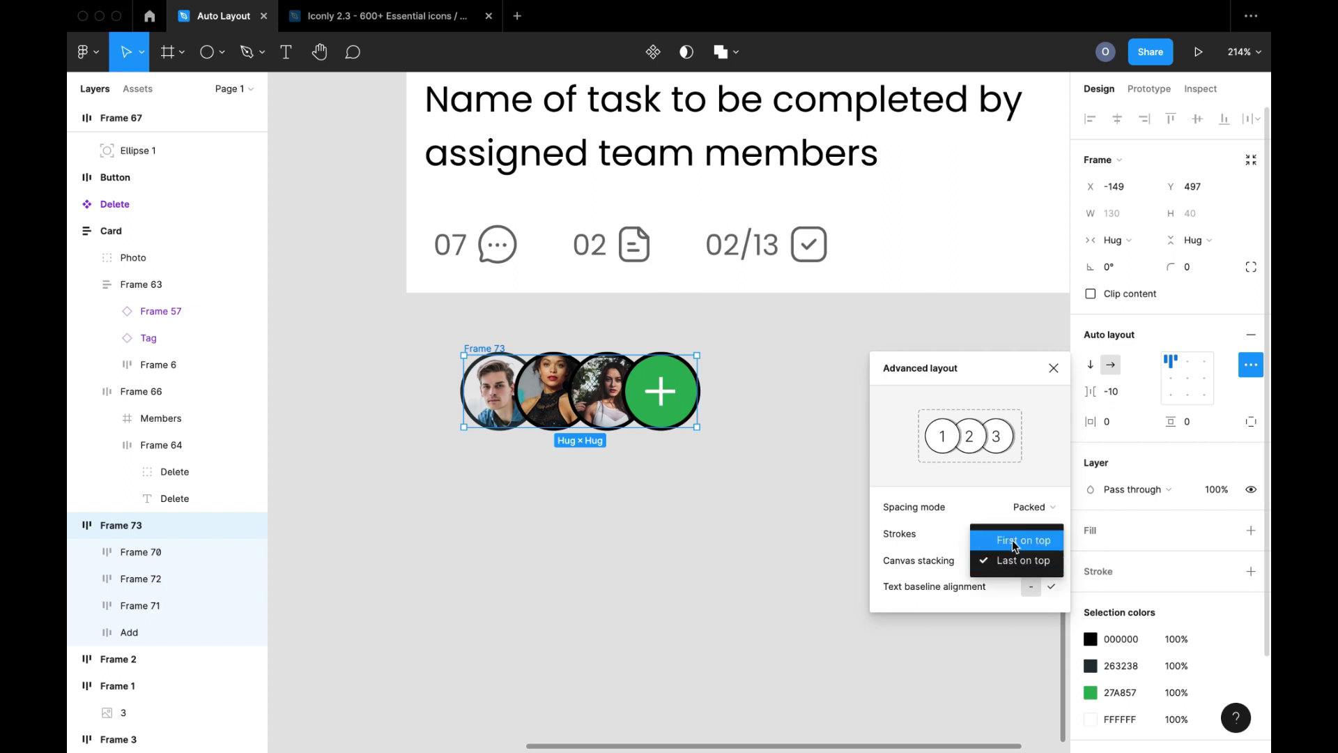
left_click(1014, 542)
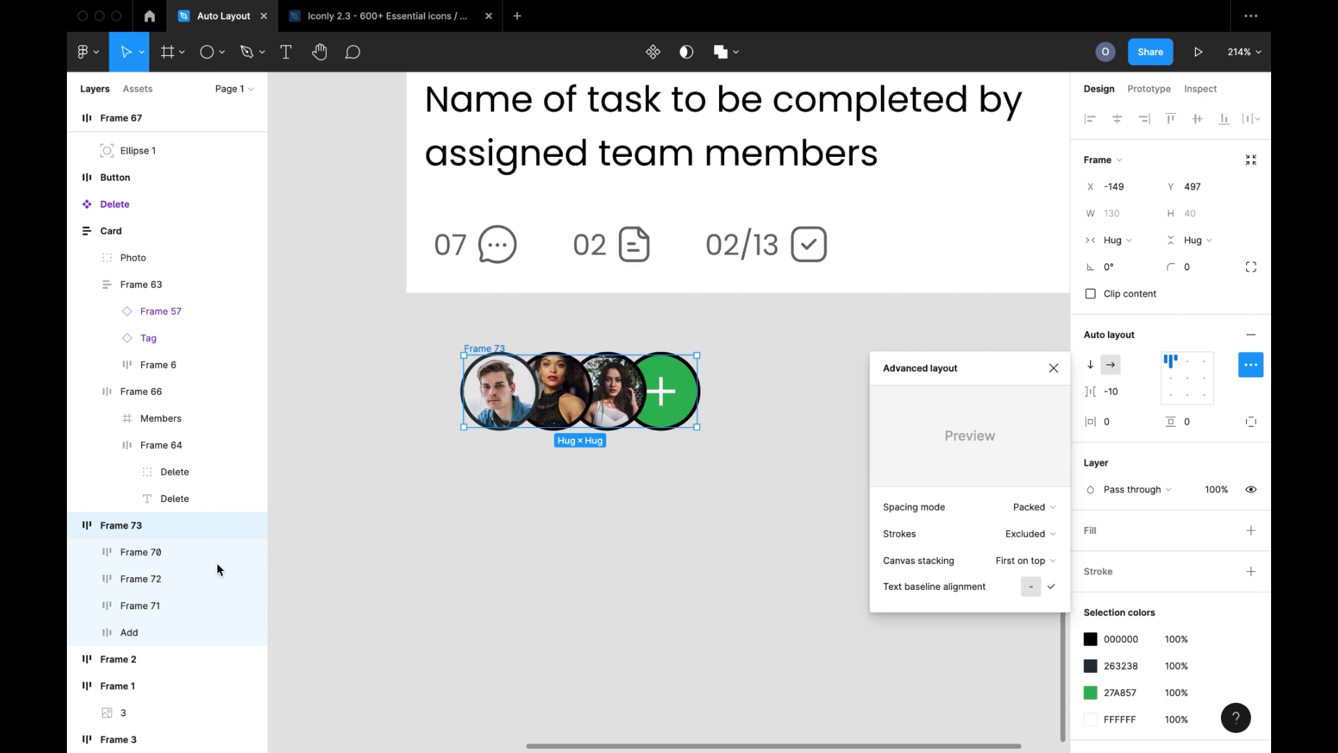
- Check each avatar's and the add button's overlap, then deselect the row
left_click(185, 555)
left_click(171, 579)
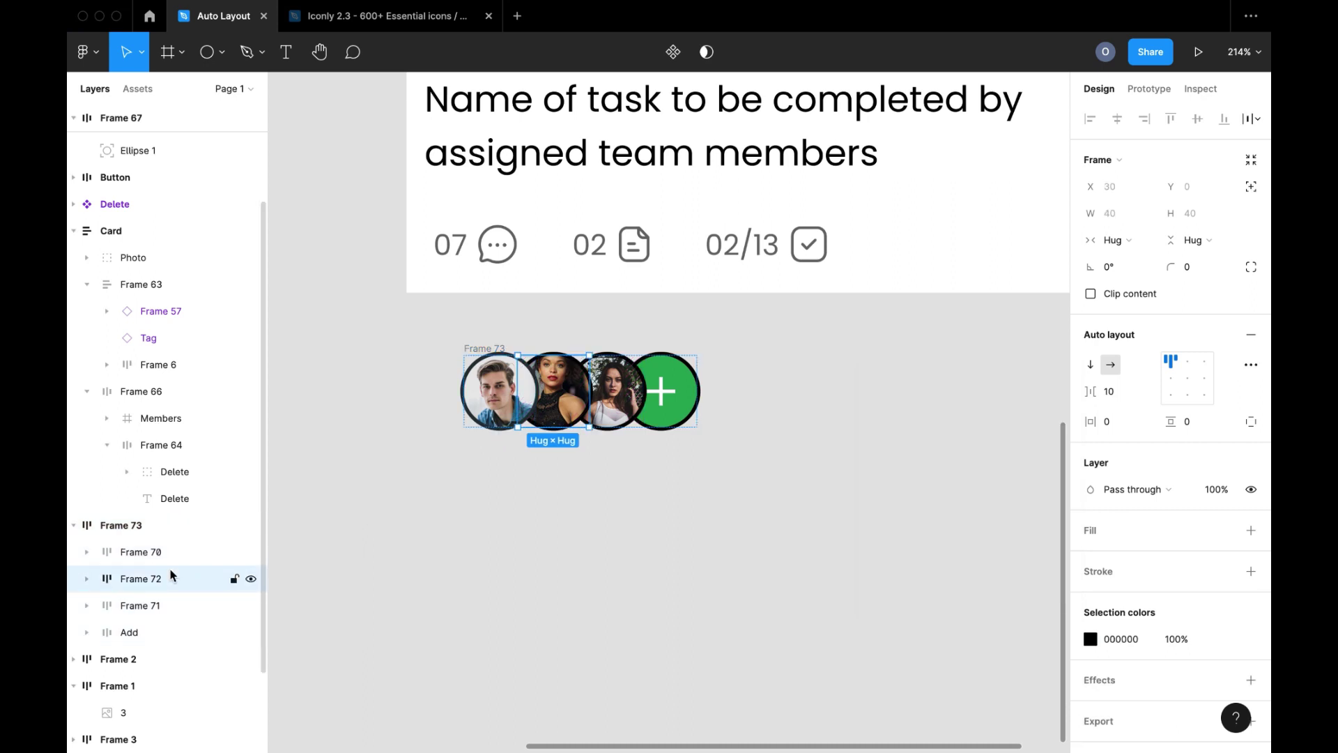
left_click(171, 605)
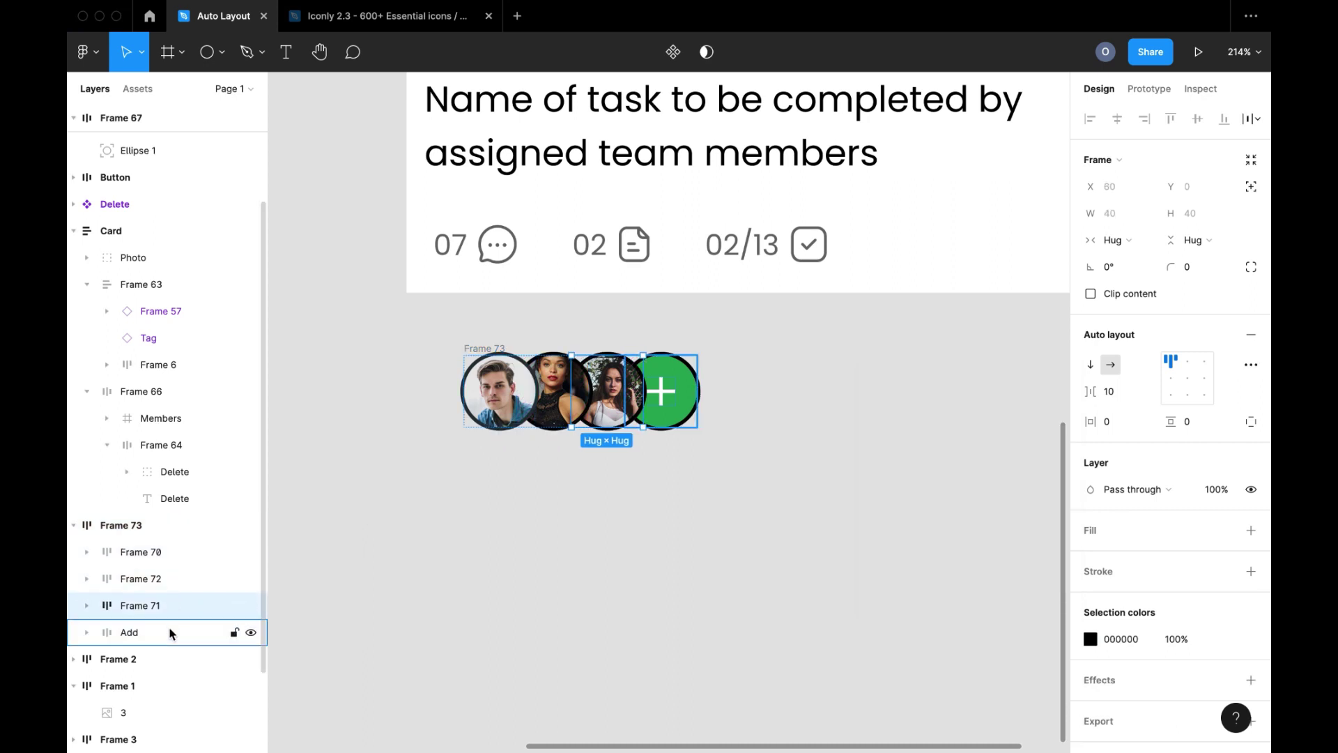
left_click(171, 632)
left_click(151, 550)
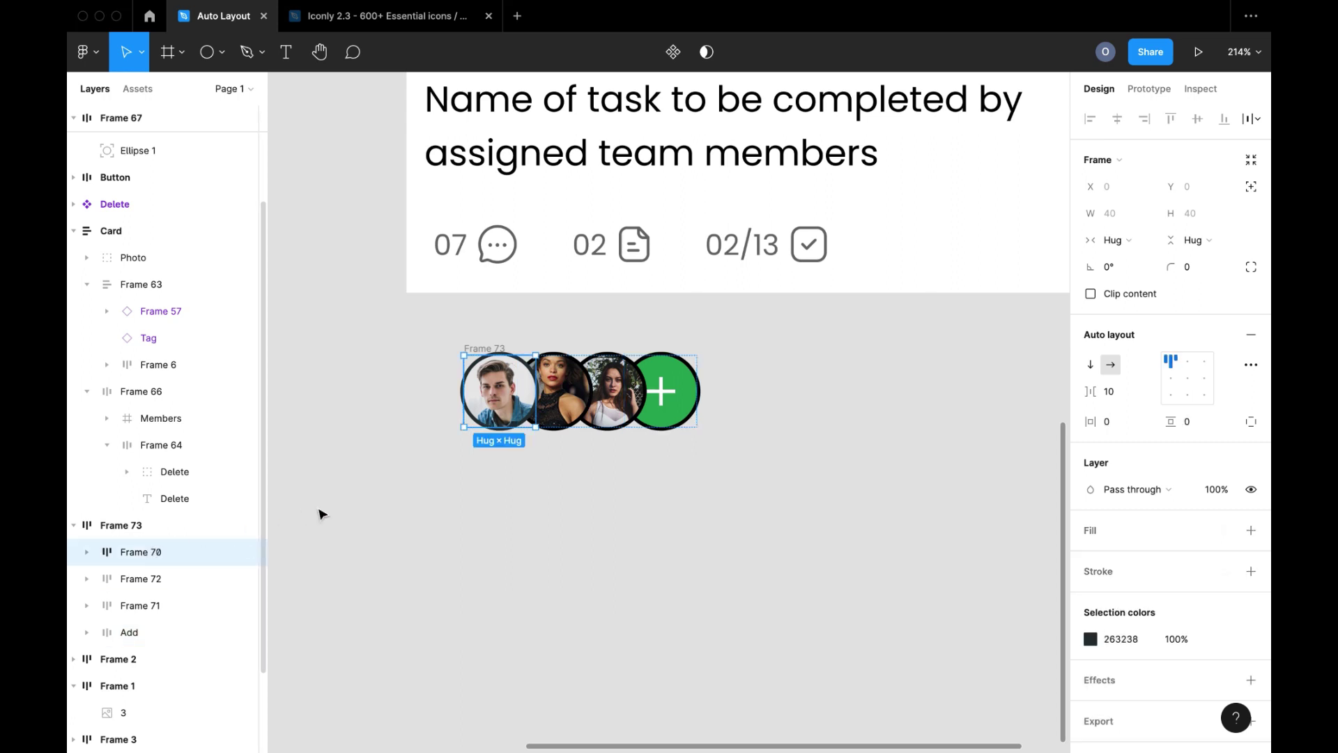
left_click(483, 350)
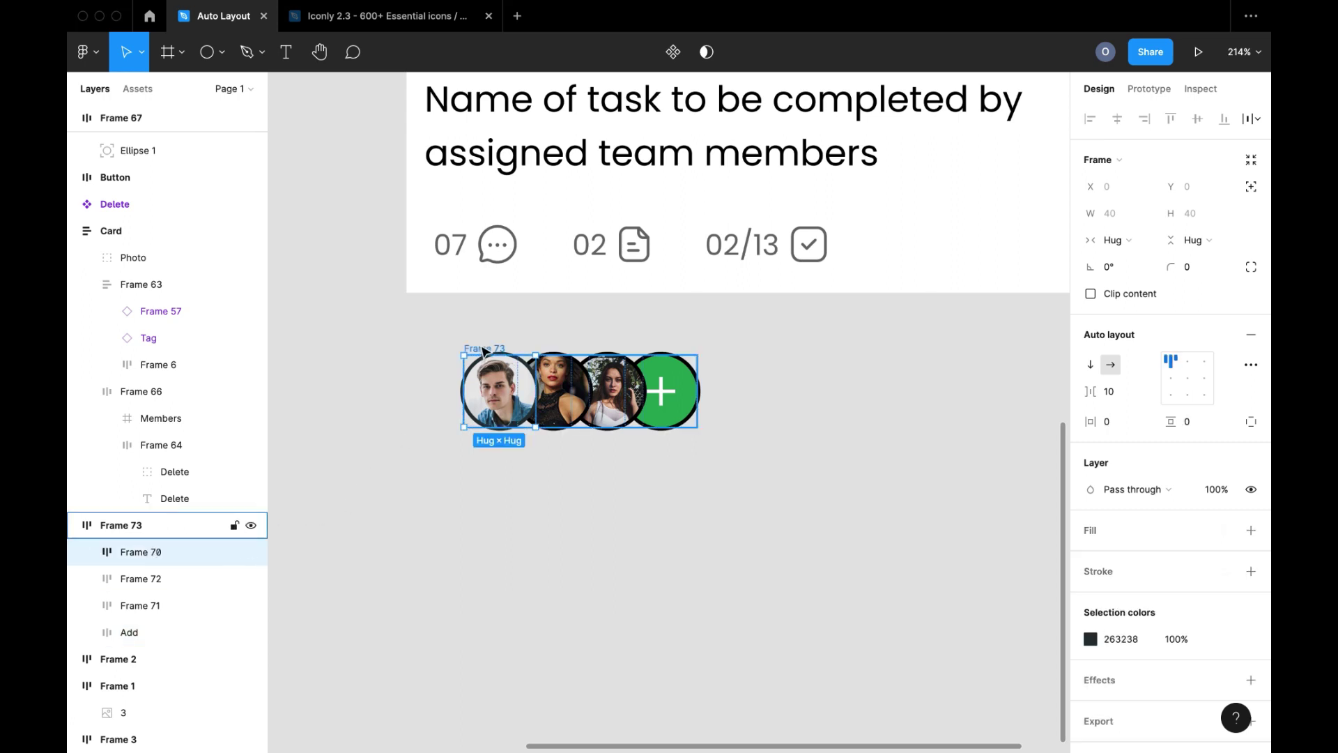
left_click(806, 525)
scroll(806, 525, "down", 10)
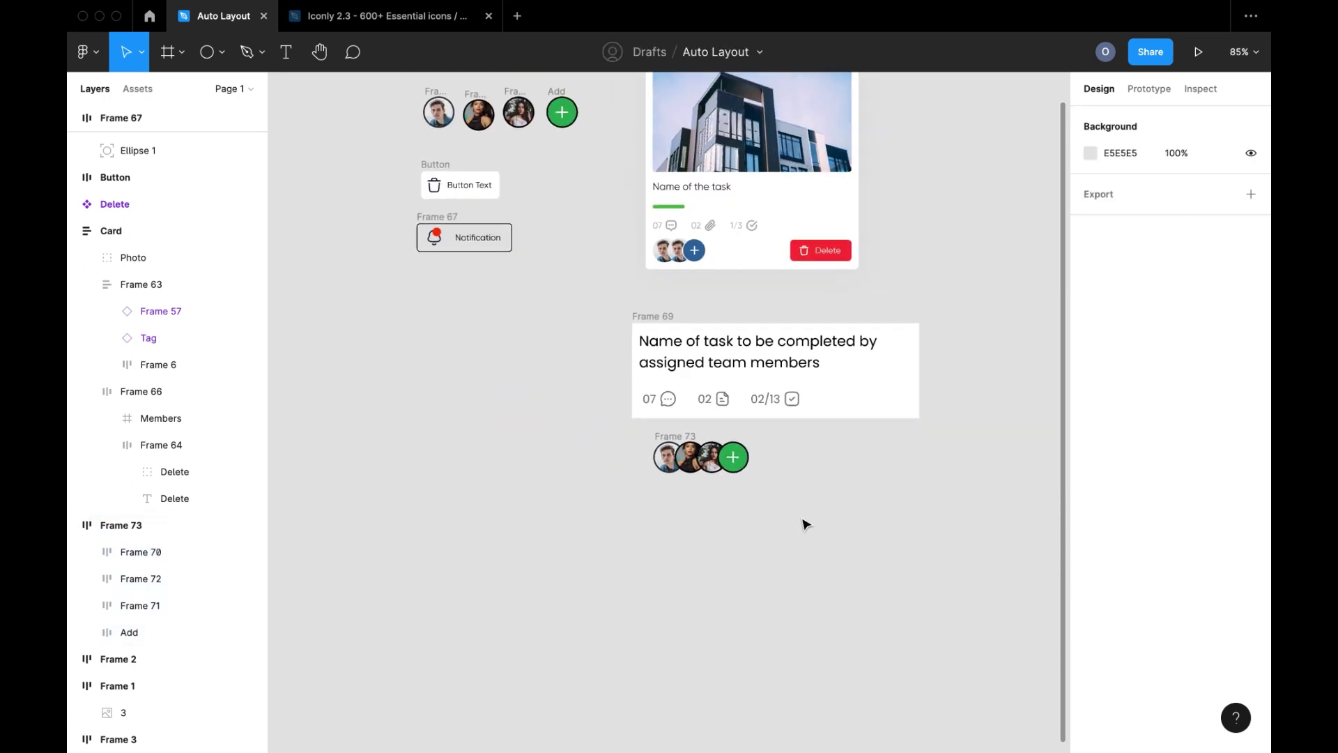
- Give the avatar row padding 10 and drag it into the card below the stats row
left_click(669, 439)
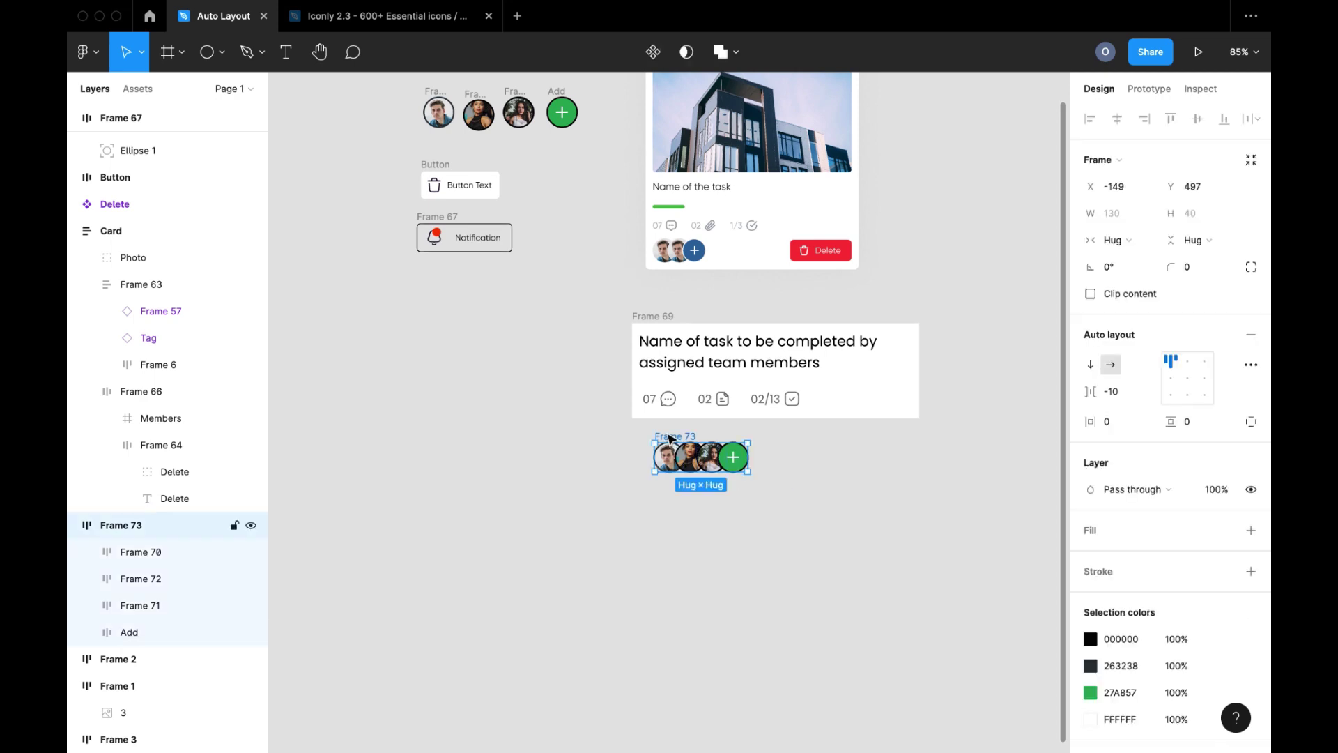
left_click(1196, 419)
type("10")
key("Return")
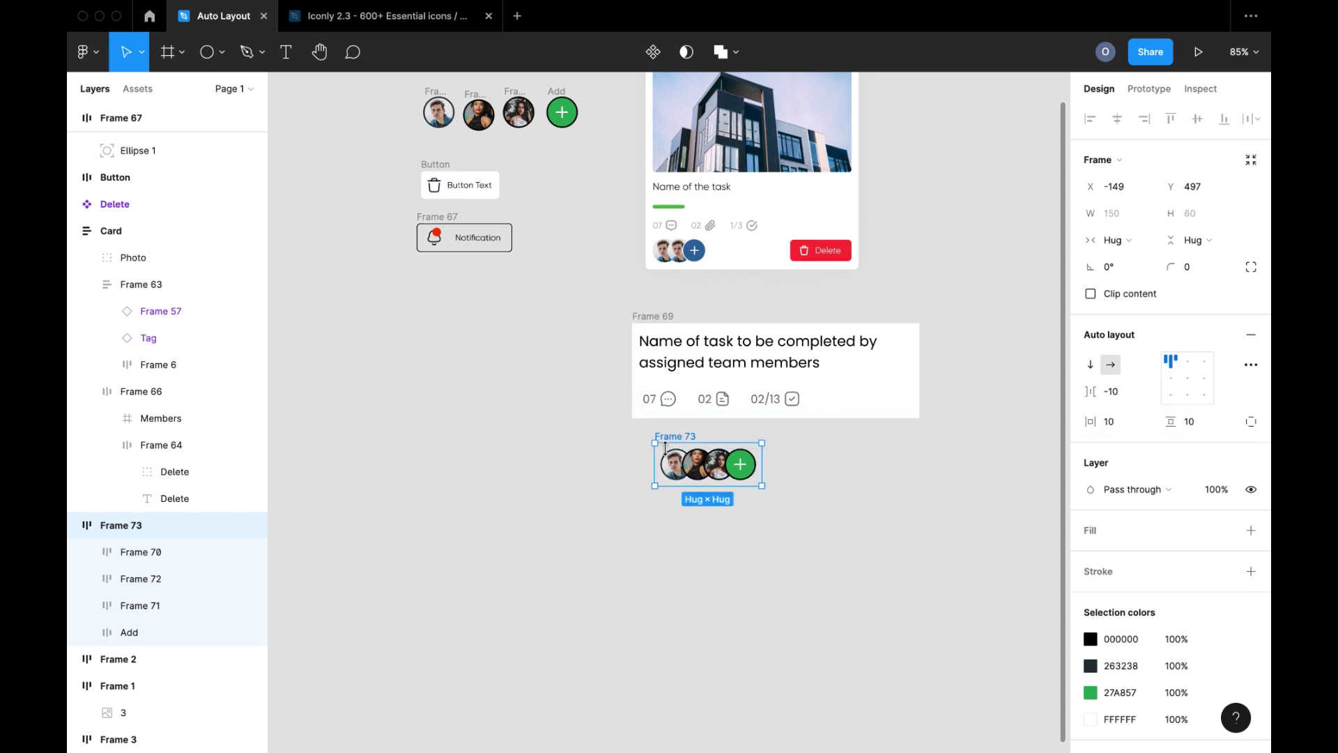
left_click_drag(682, 437, 667, 411)
left_click(758, 496)
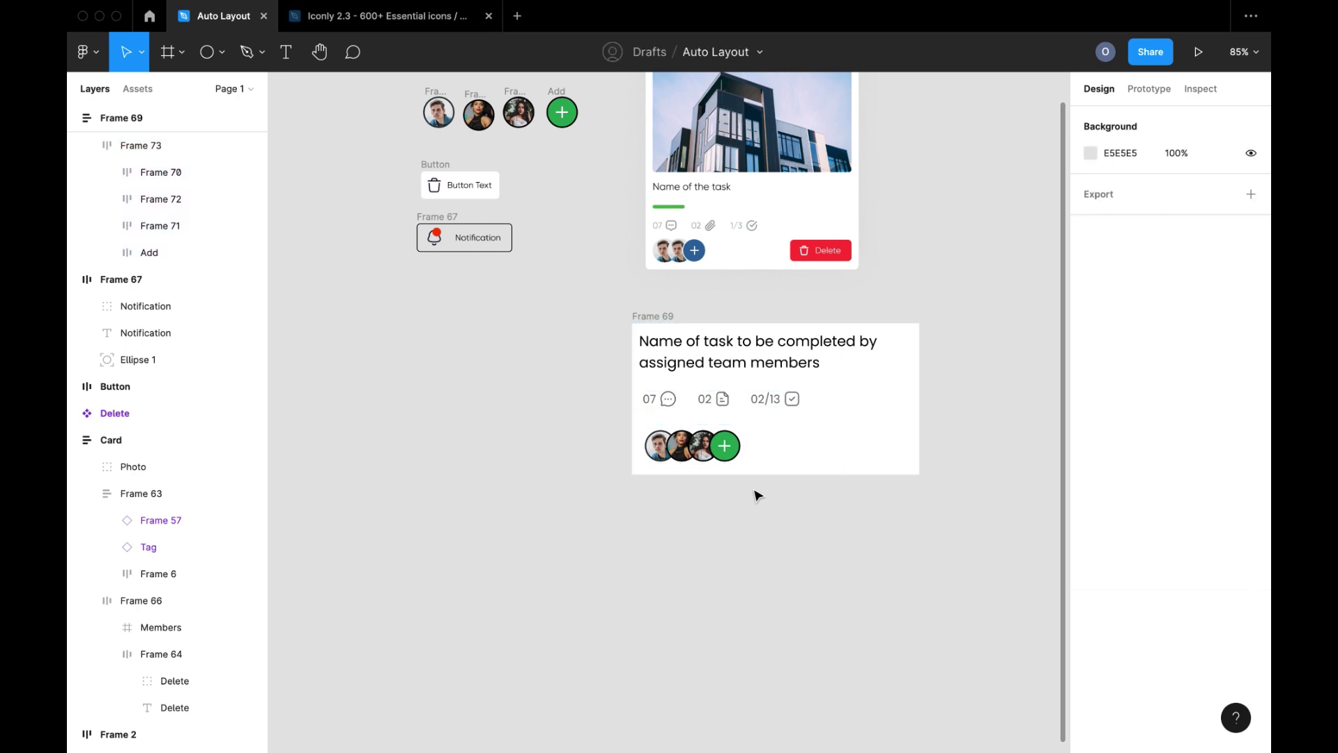
- Wrap the task title and stats row in an auto layout with a 10 gap
left_click(733, 400)
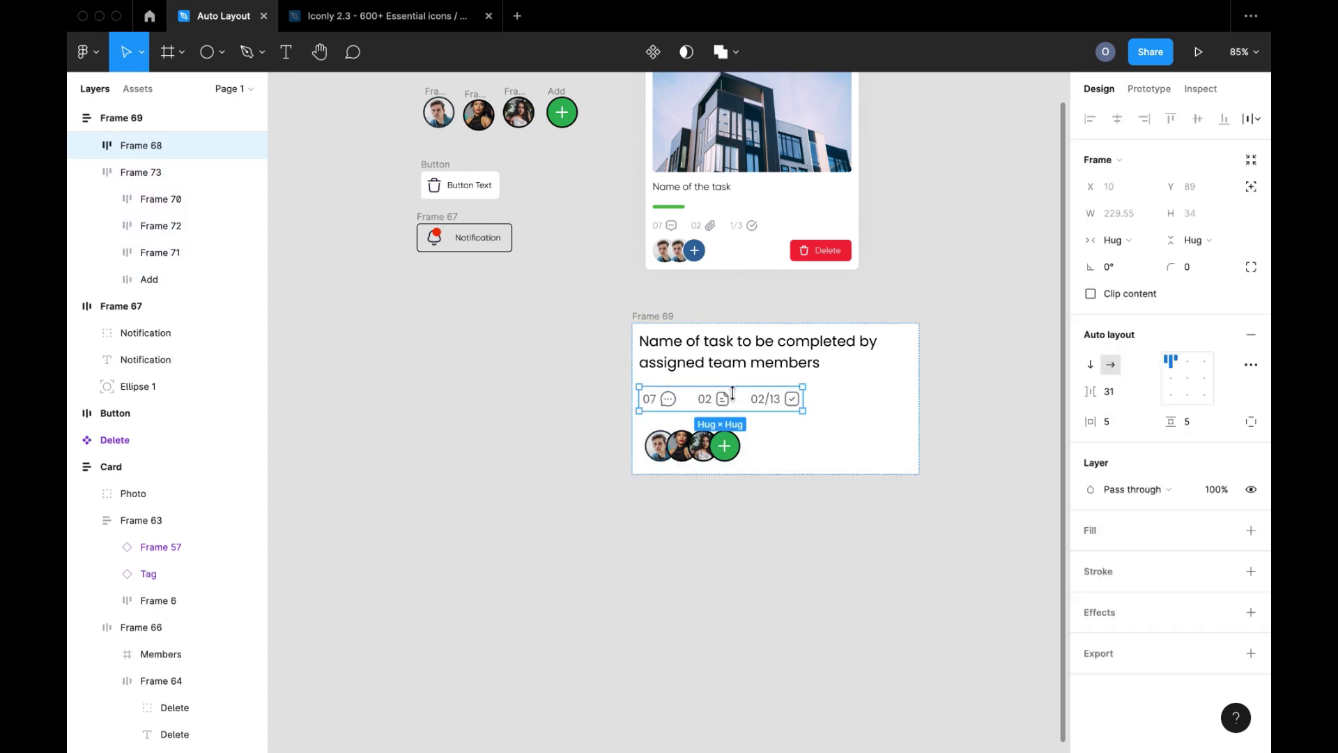
left_click(732, 358, "shift")
key("shift+a")
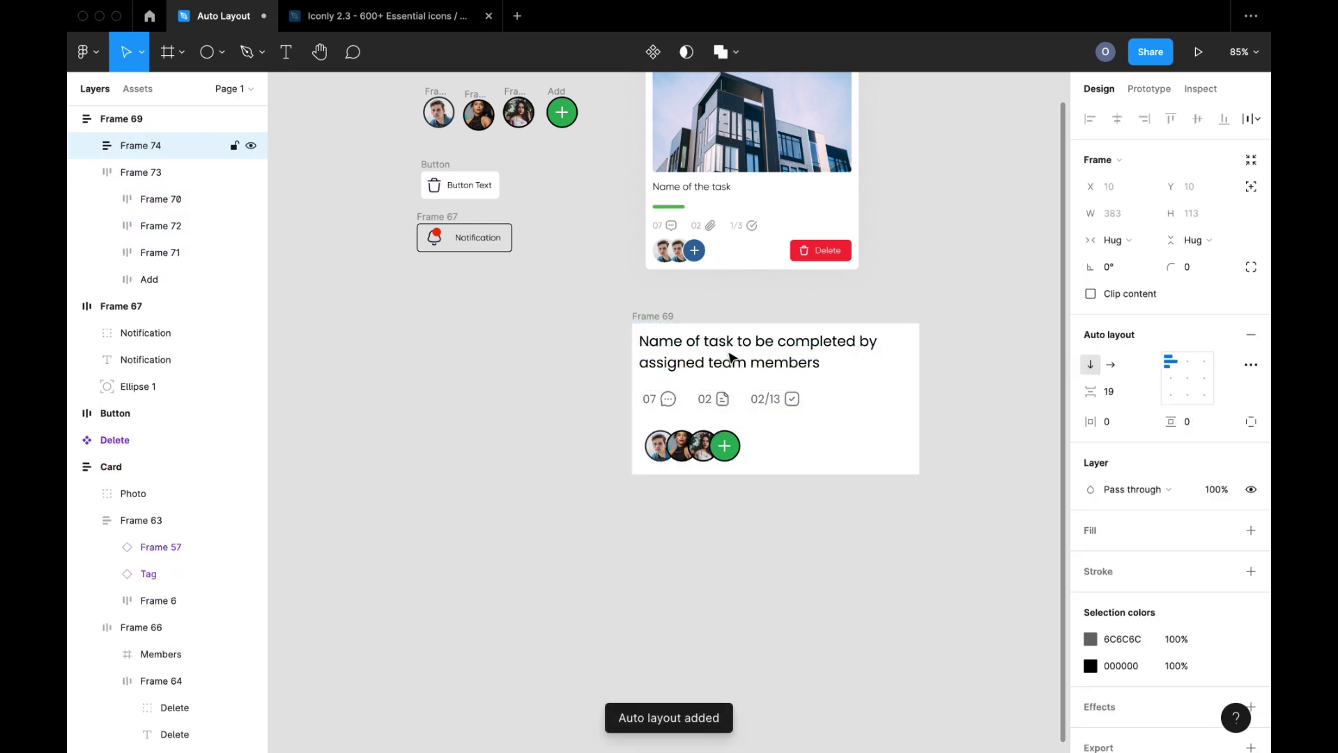
left_click(1119, 399)
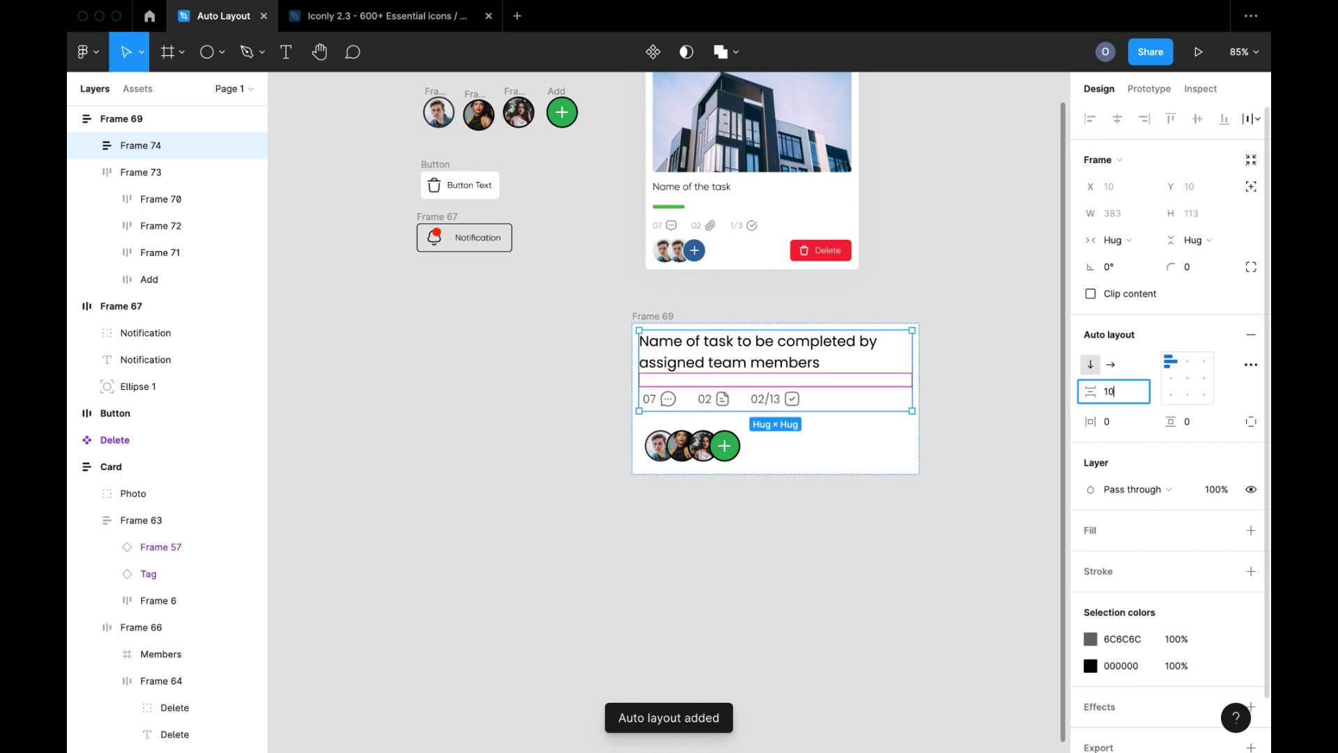
type("10")
key("Return")
- Set the card frame's gap between items to 25
left_click(664, 306)
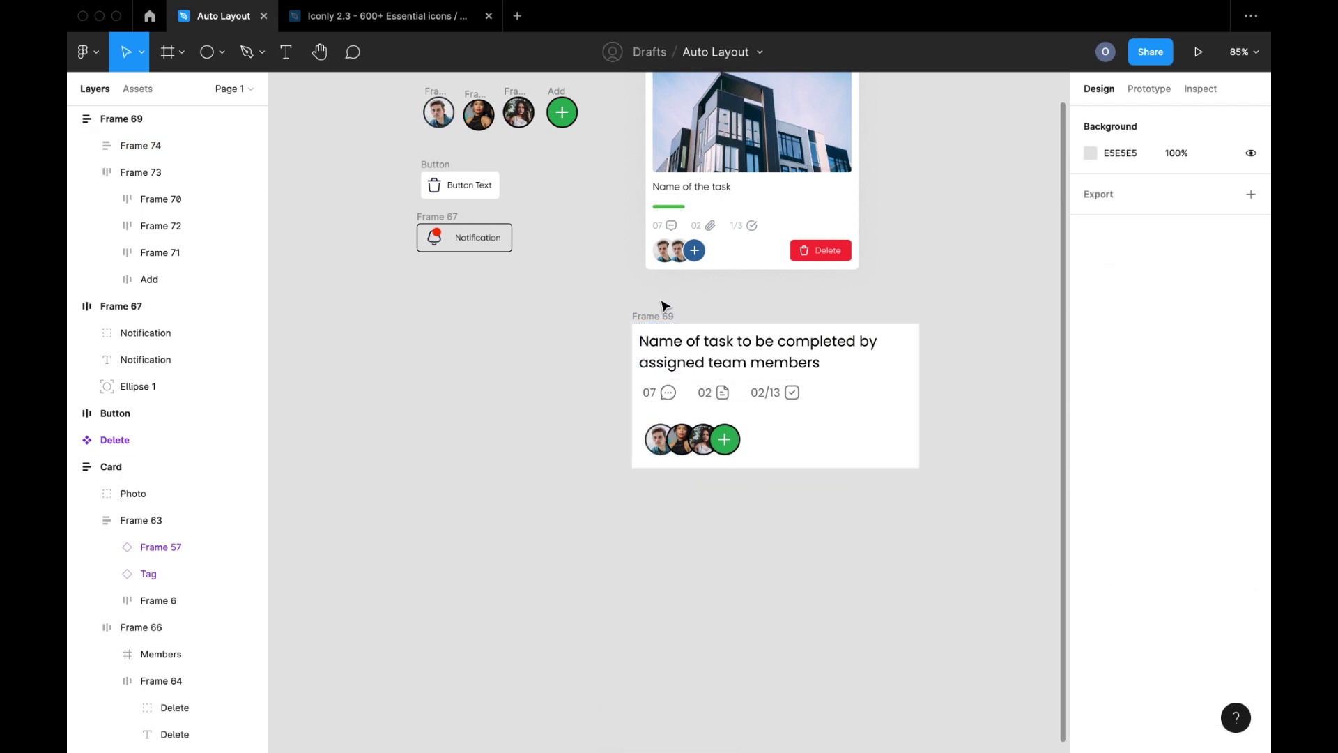
left_click(662, 316)
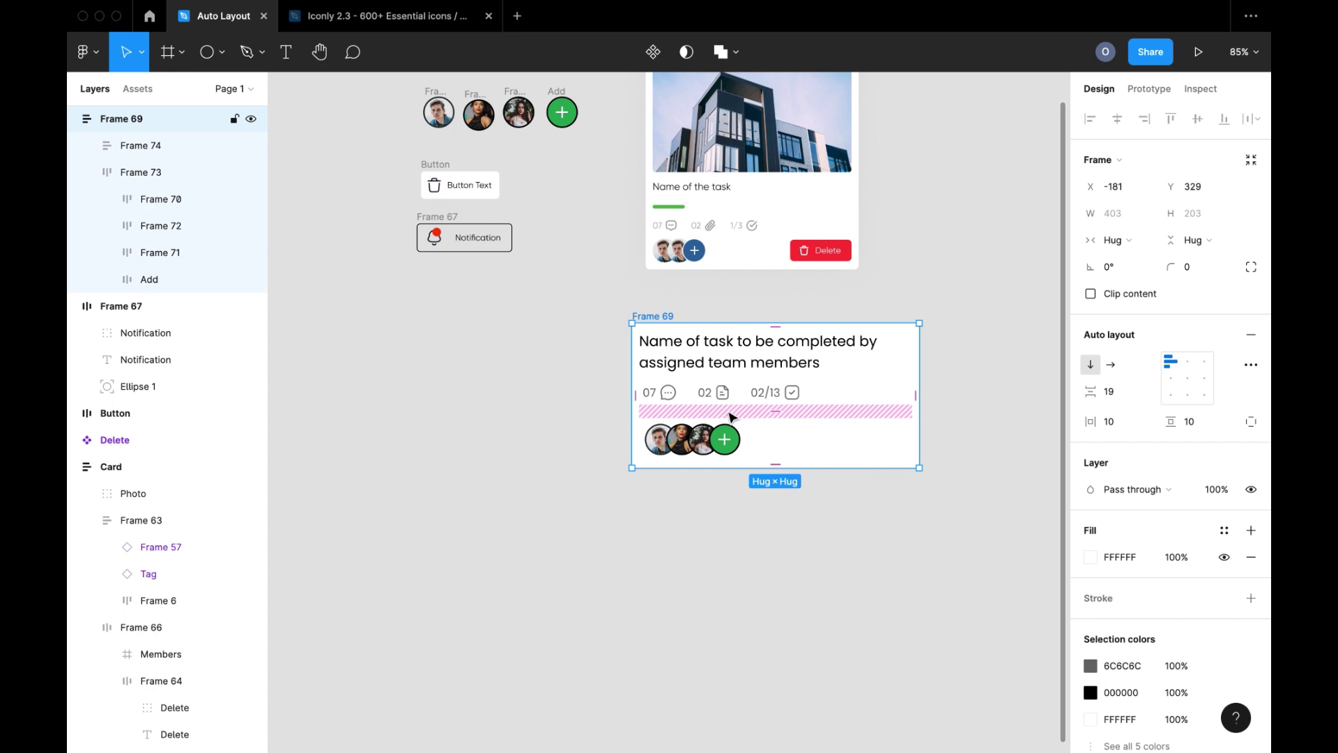
left_click(771, 409)
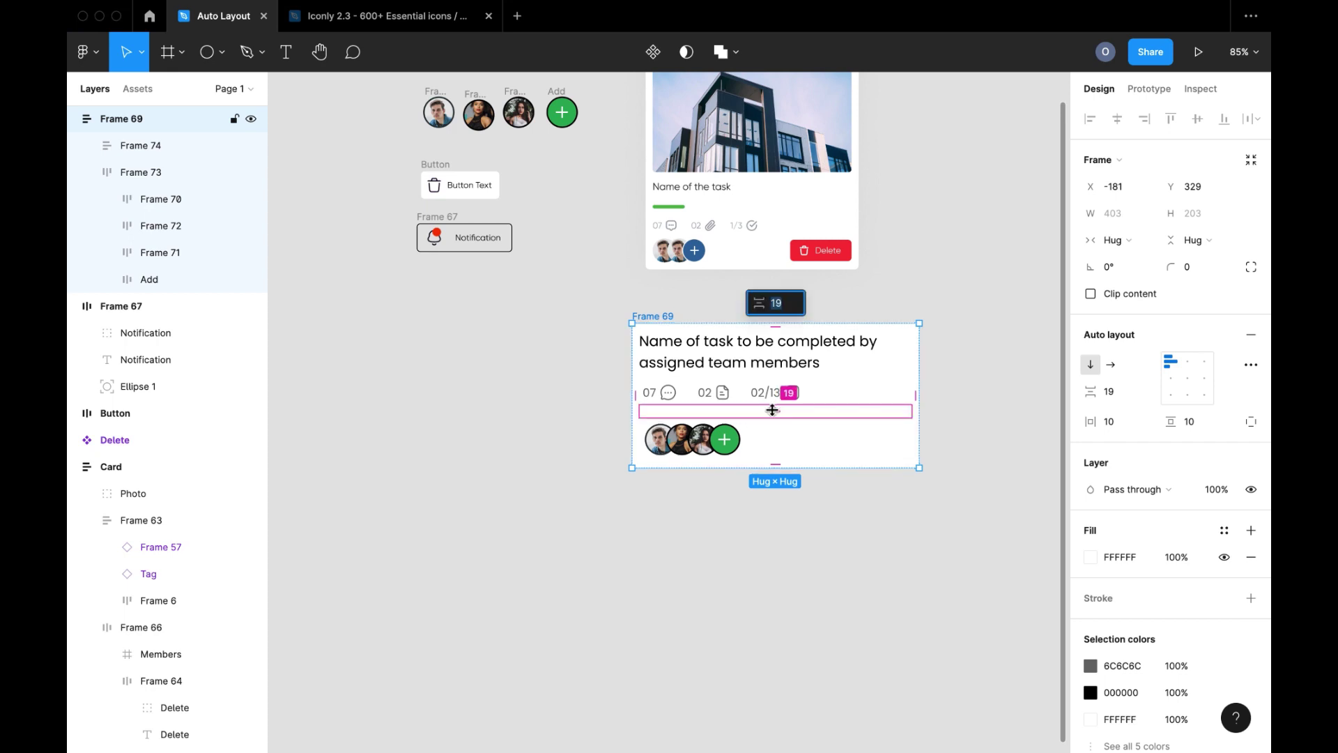
type("25")
key("Return")
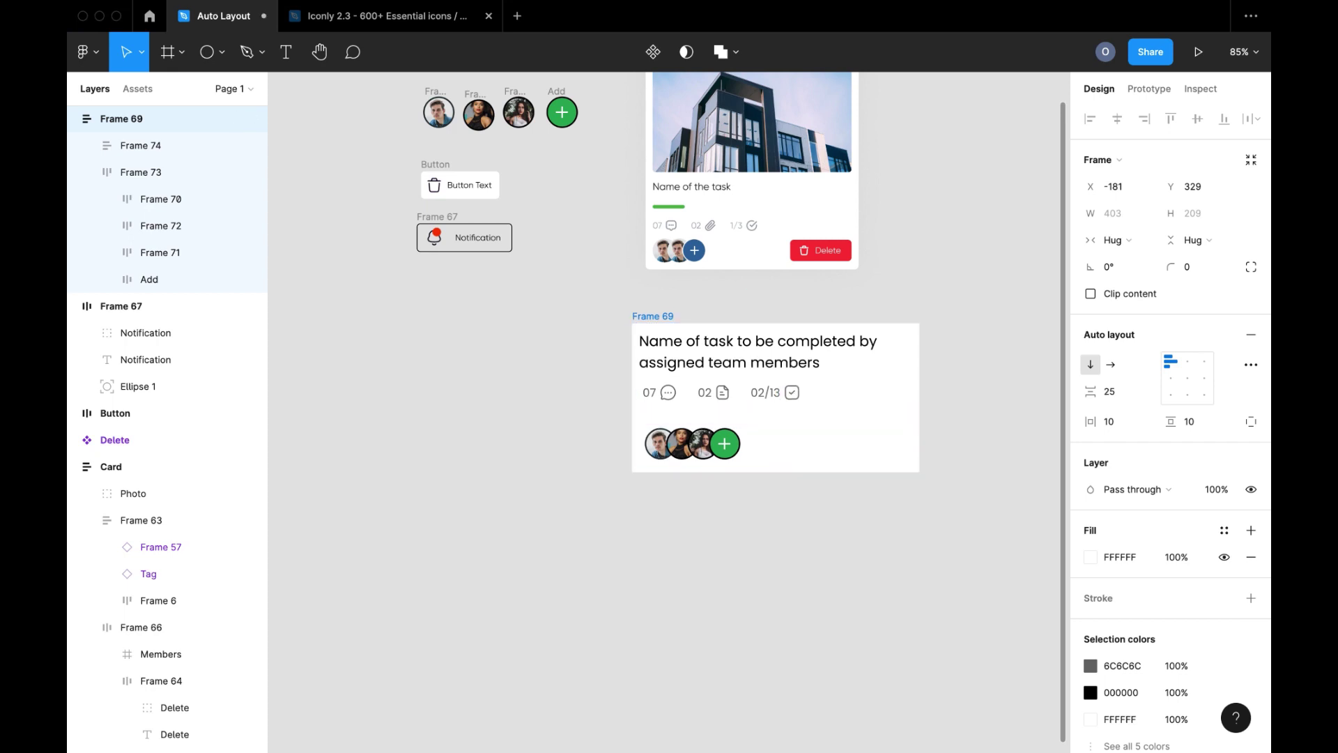
- Move the new card further down the canvas
left_click(812, 517)
scroll(815, 518, "up", 1)
scroll(816, 519, "up", 1)
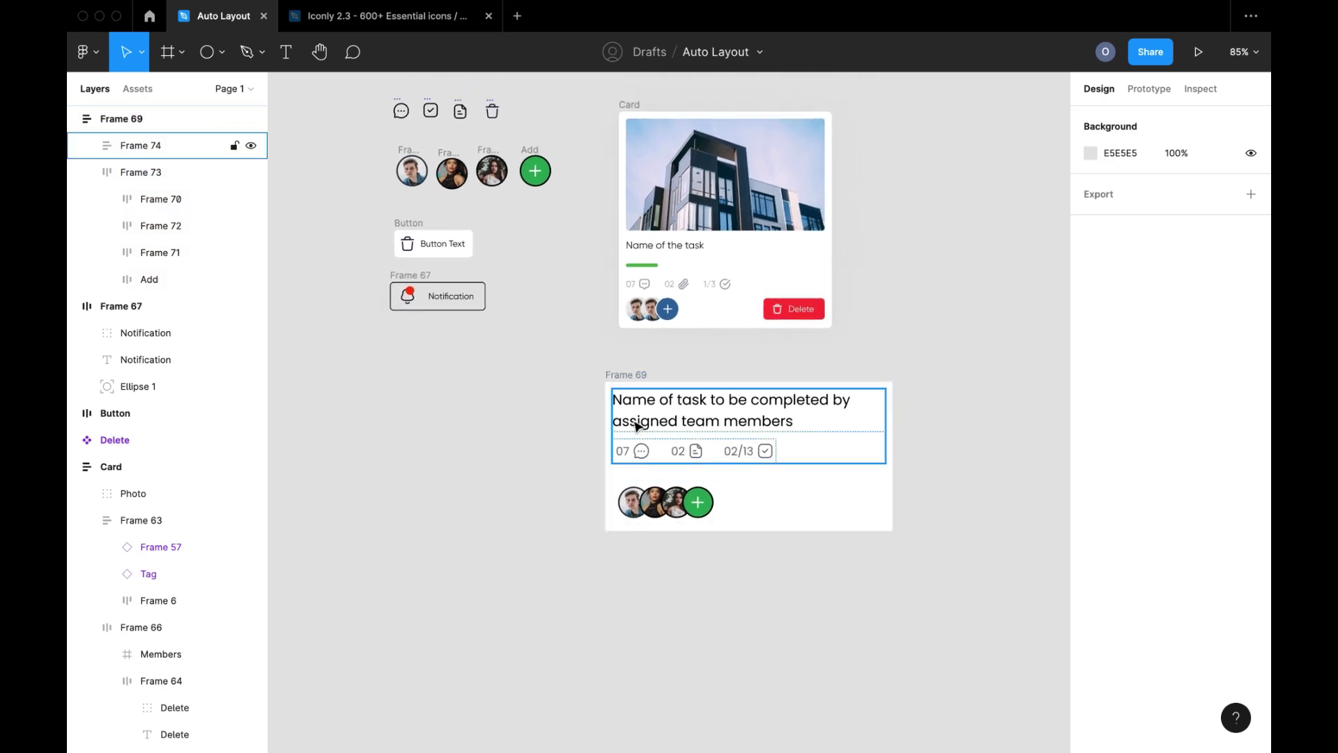
left_click_drag(636, 377, 636, 428)
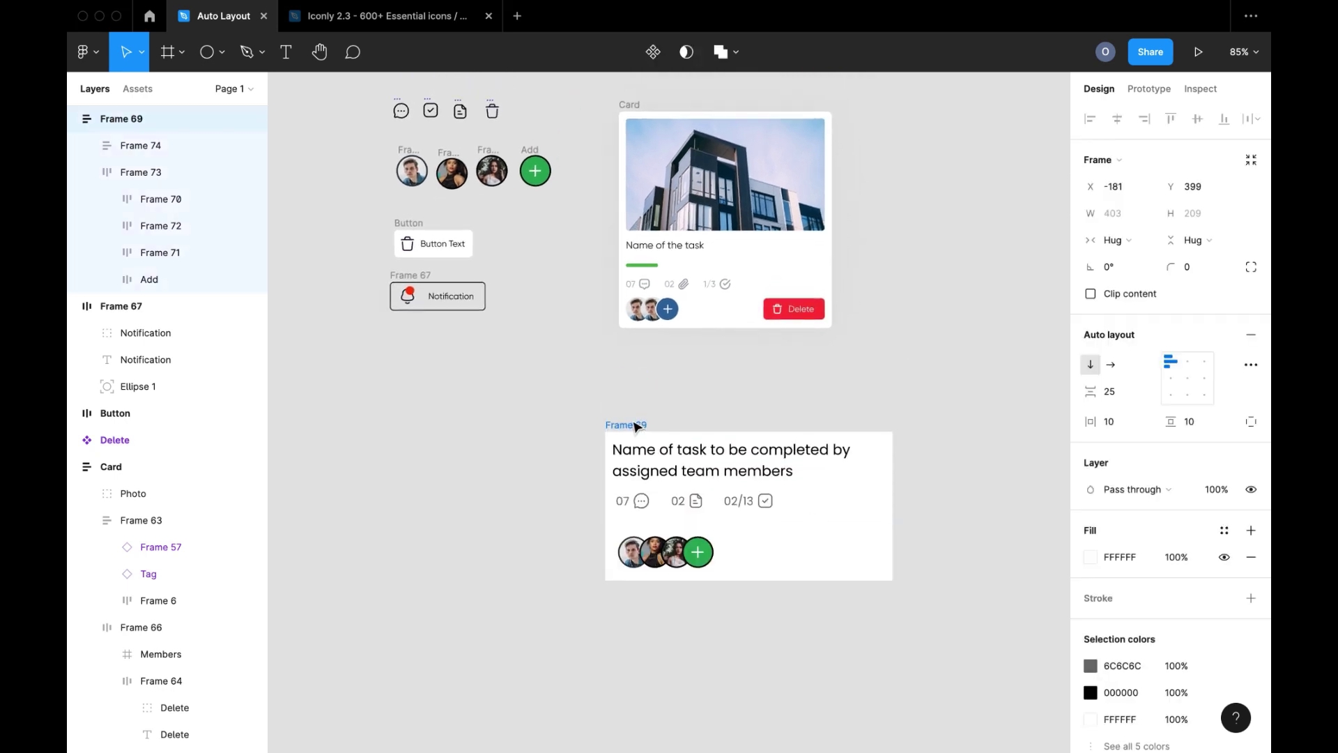
left_click(806, 407)
left_click(414, 223)
- Drag the red Button Text button into the card below the avatar row
left_click_drag(414, 223, 780, 358)
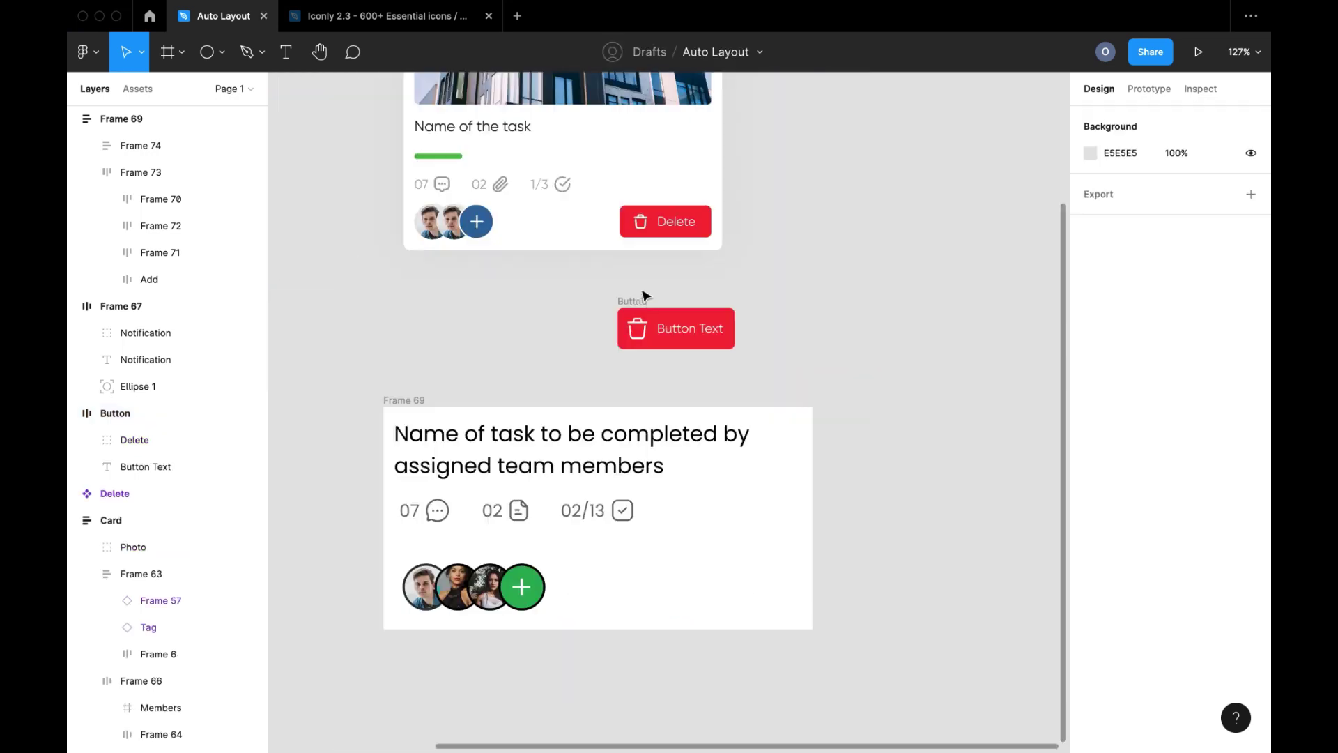
left_click(642, 302)
left_click_drag(642, 301, 565, 622)
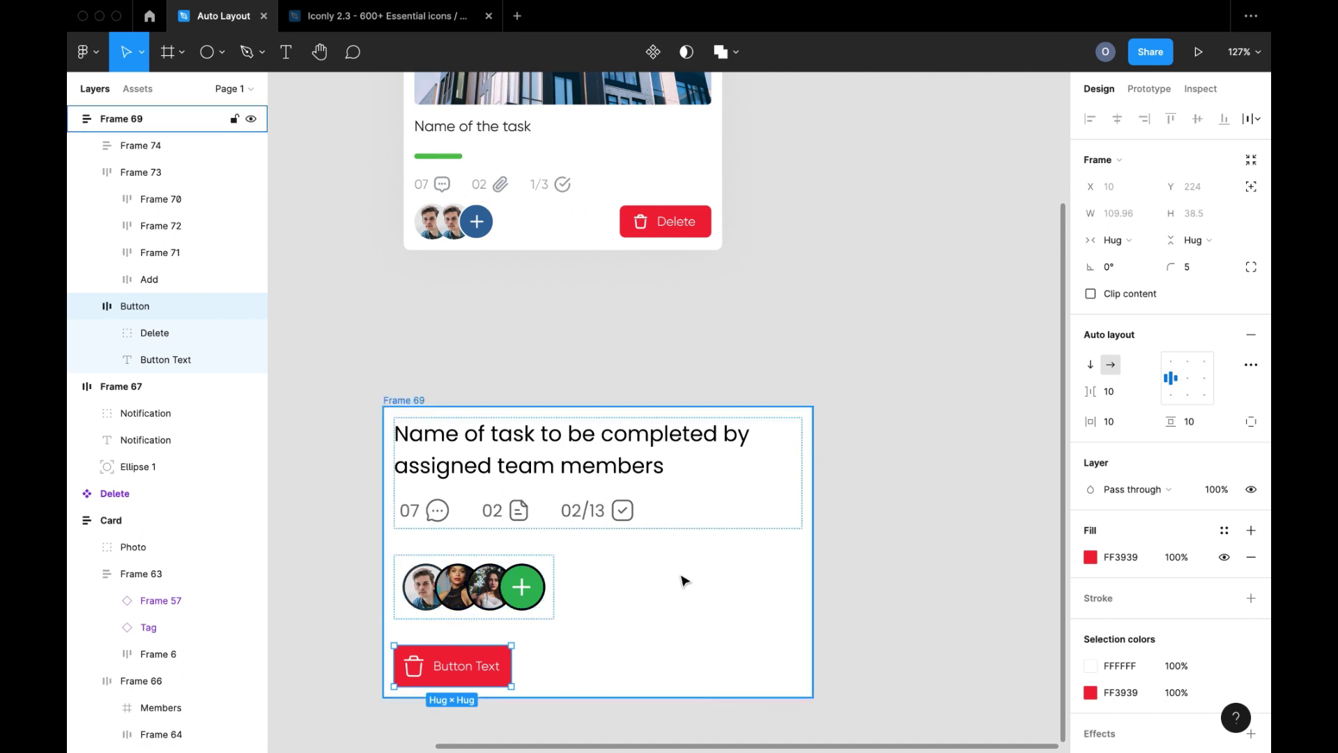
scroll(439, 422, "down", 3)
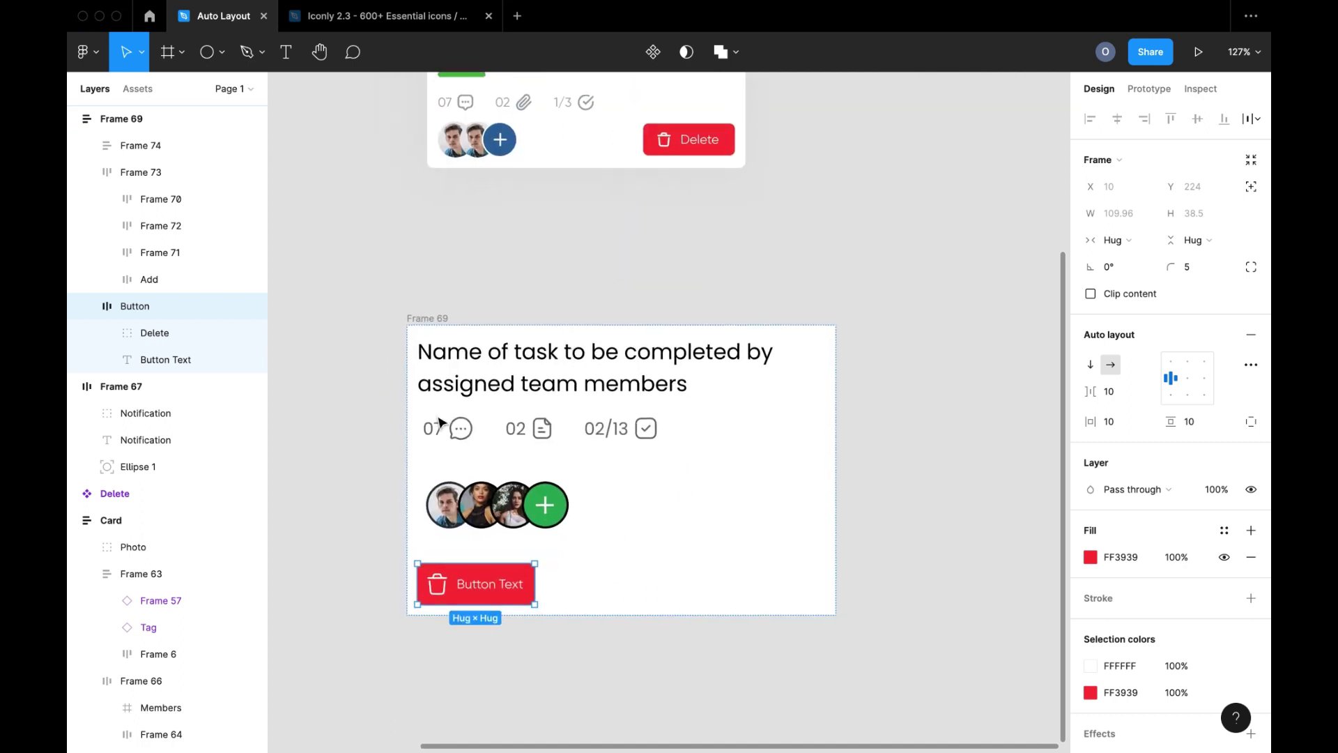
- Select the avatar row together with the red button
left_click(480, 505)
left_click(486, 565)
left_click(496, 386)
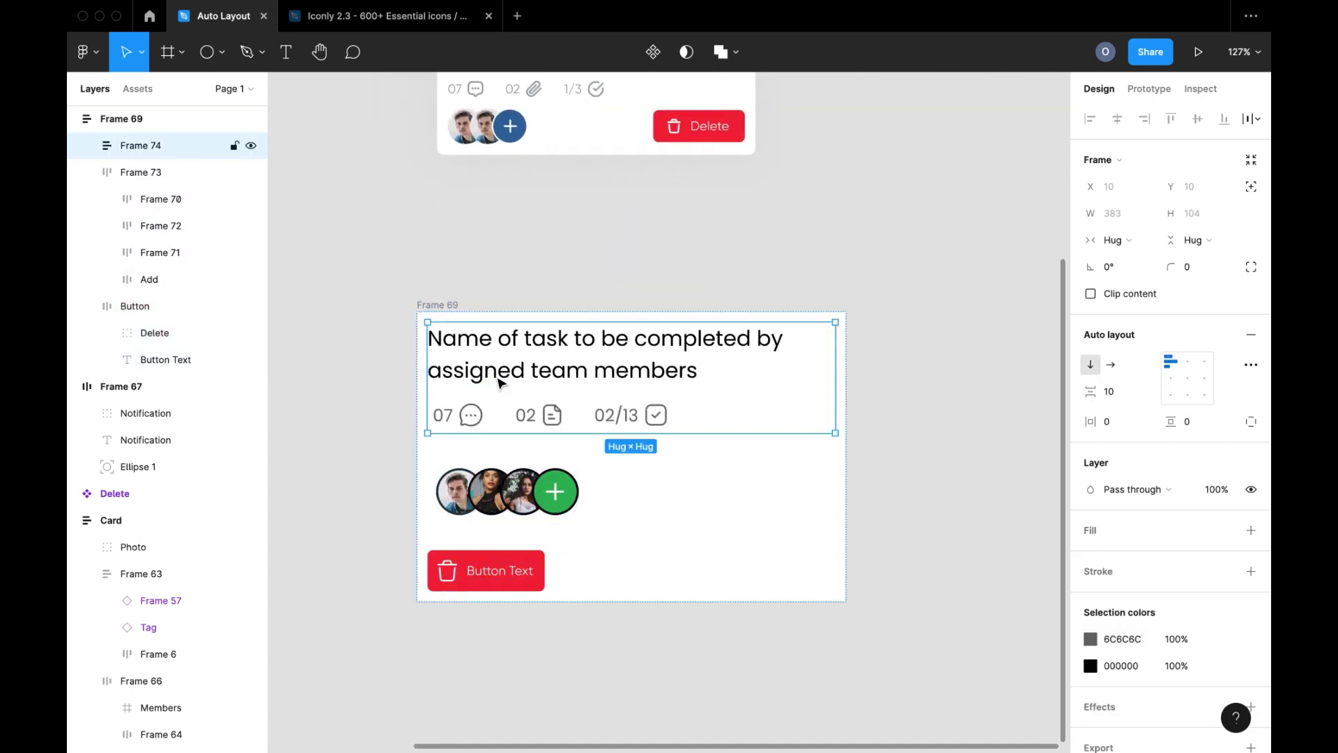
left_click(451, 309)
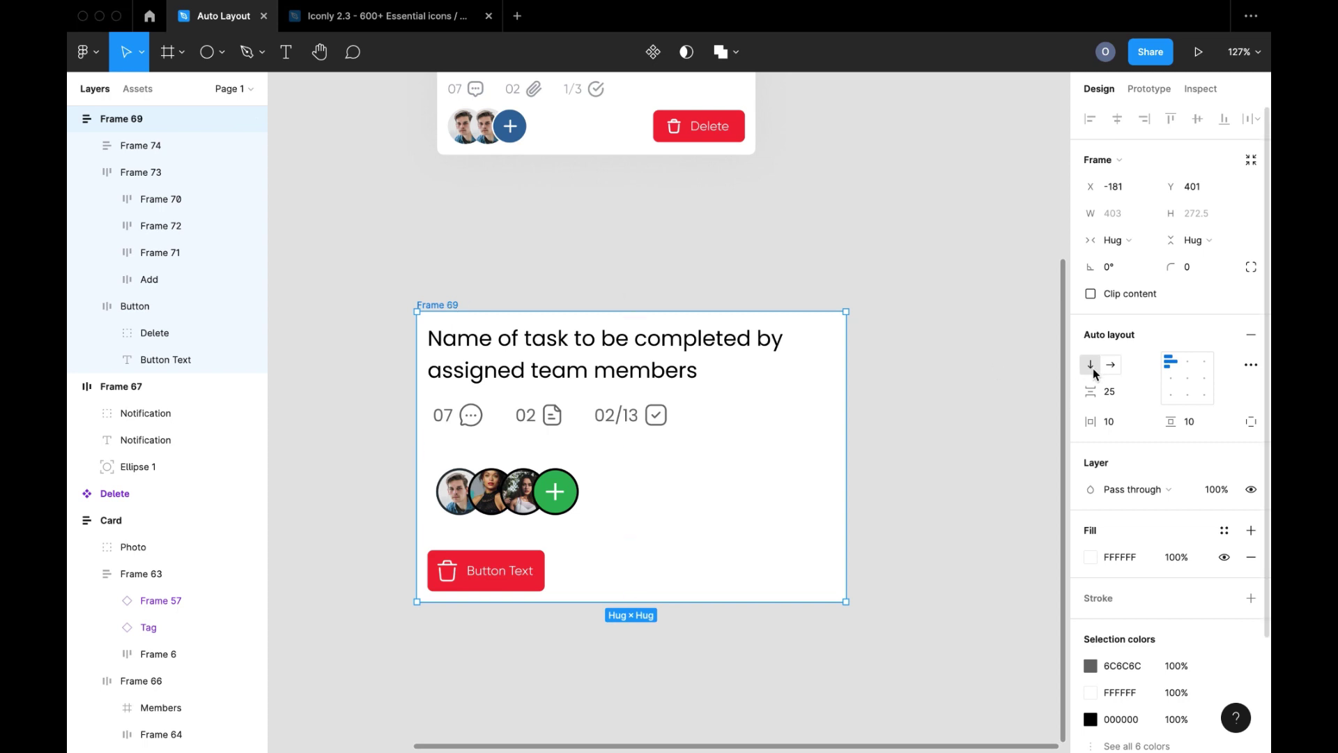
left_click(541, 504)
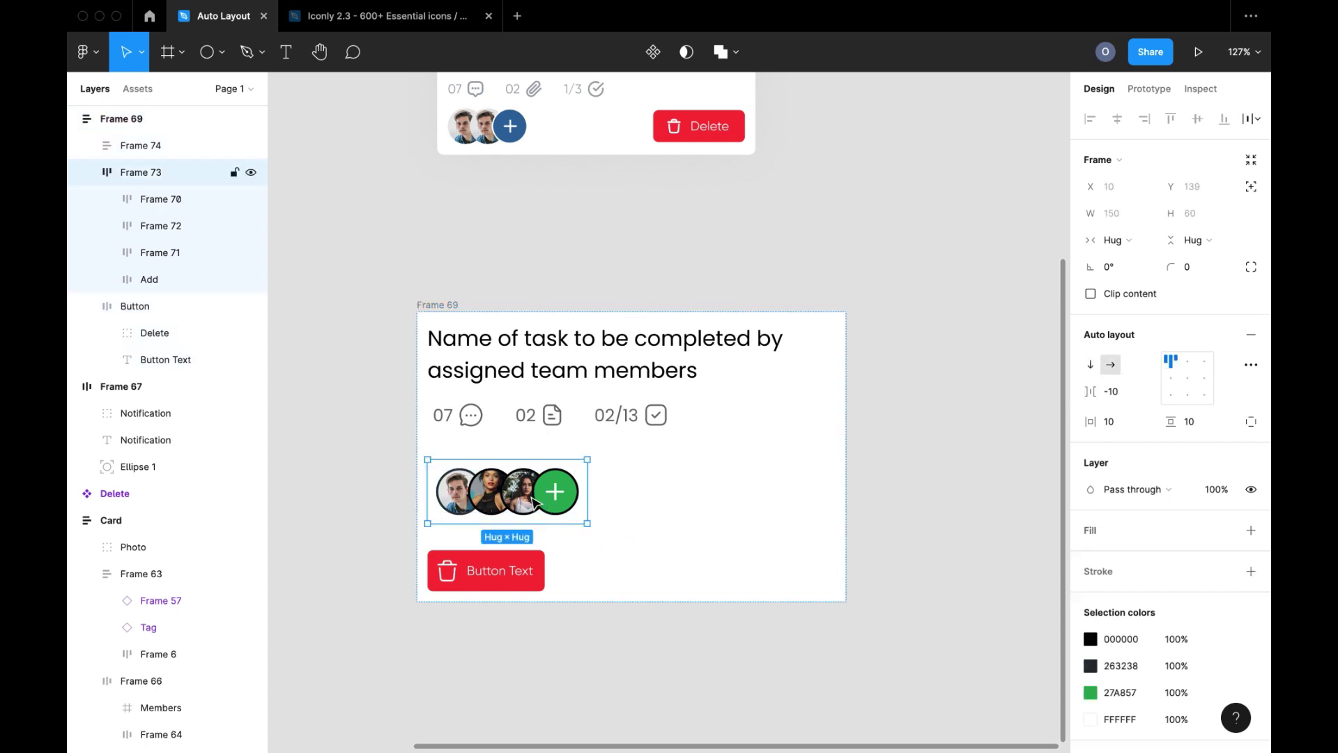
left_click(498, 571, "shift")
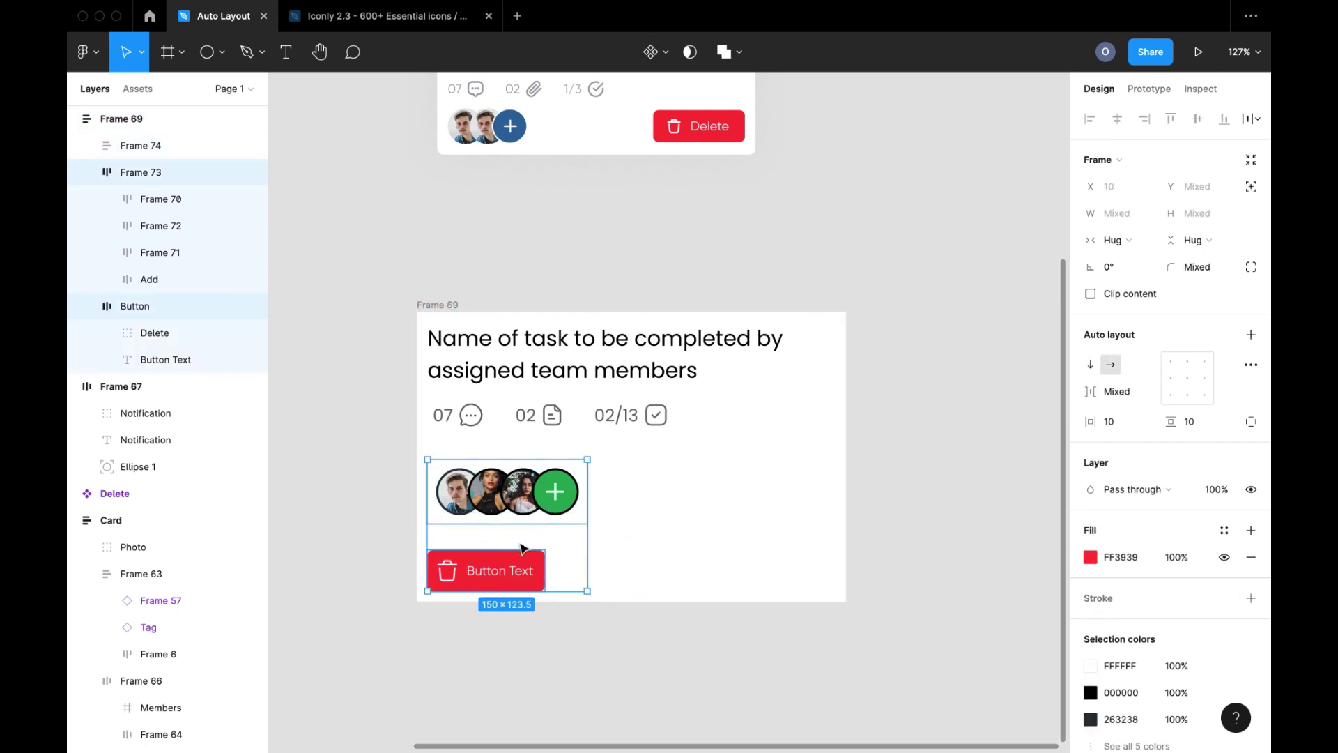
- Wrap the avatars and red button in a horizontal auto layout, left-aligned and vertically centred
key("shift+a")
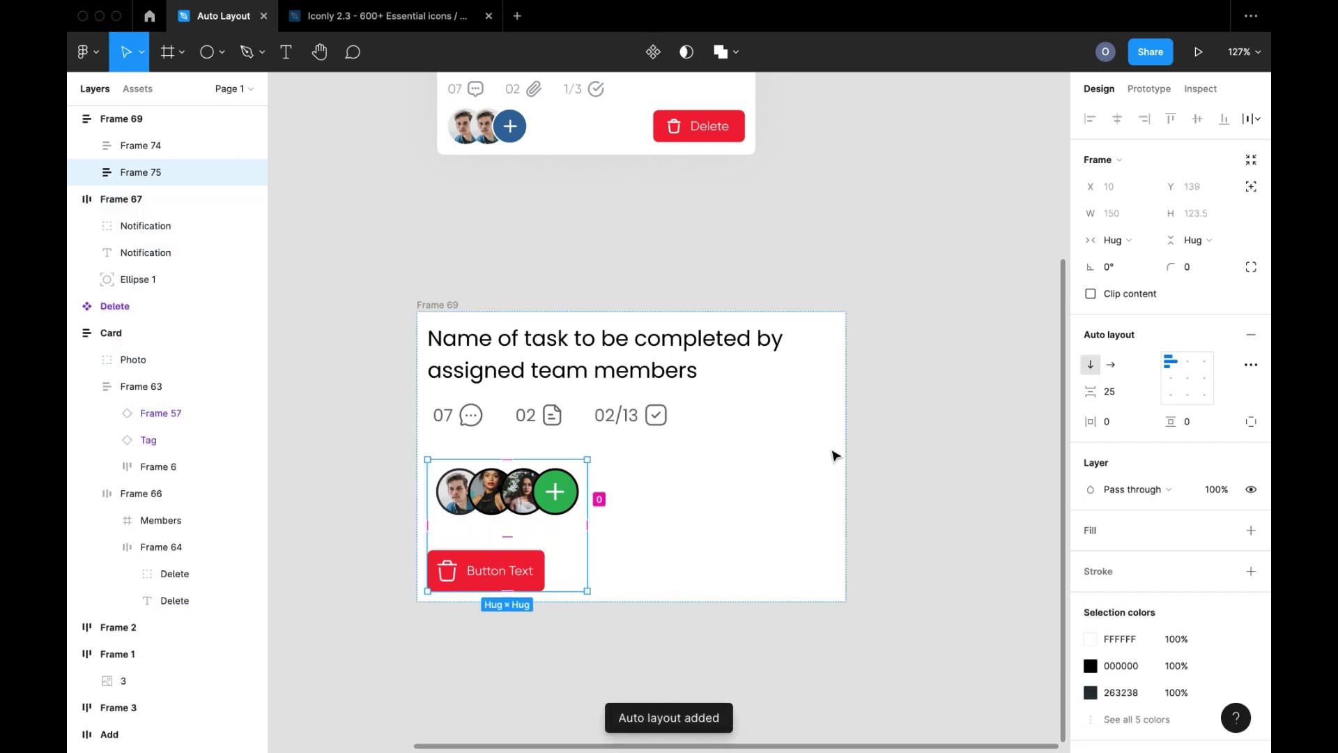
left_click(1111, 365)
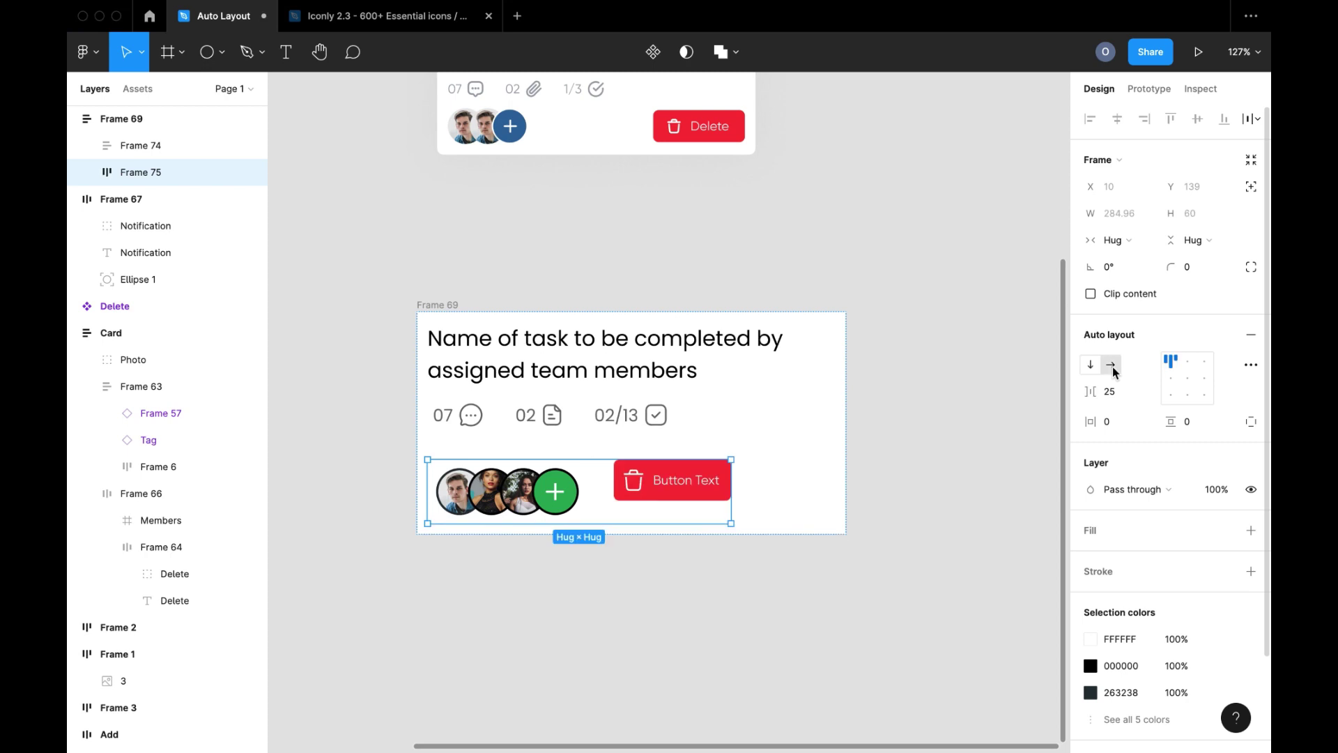
scroll(566, 516, "up", 5)
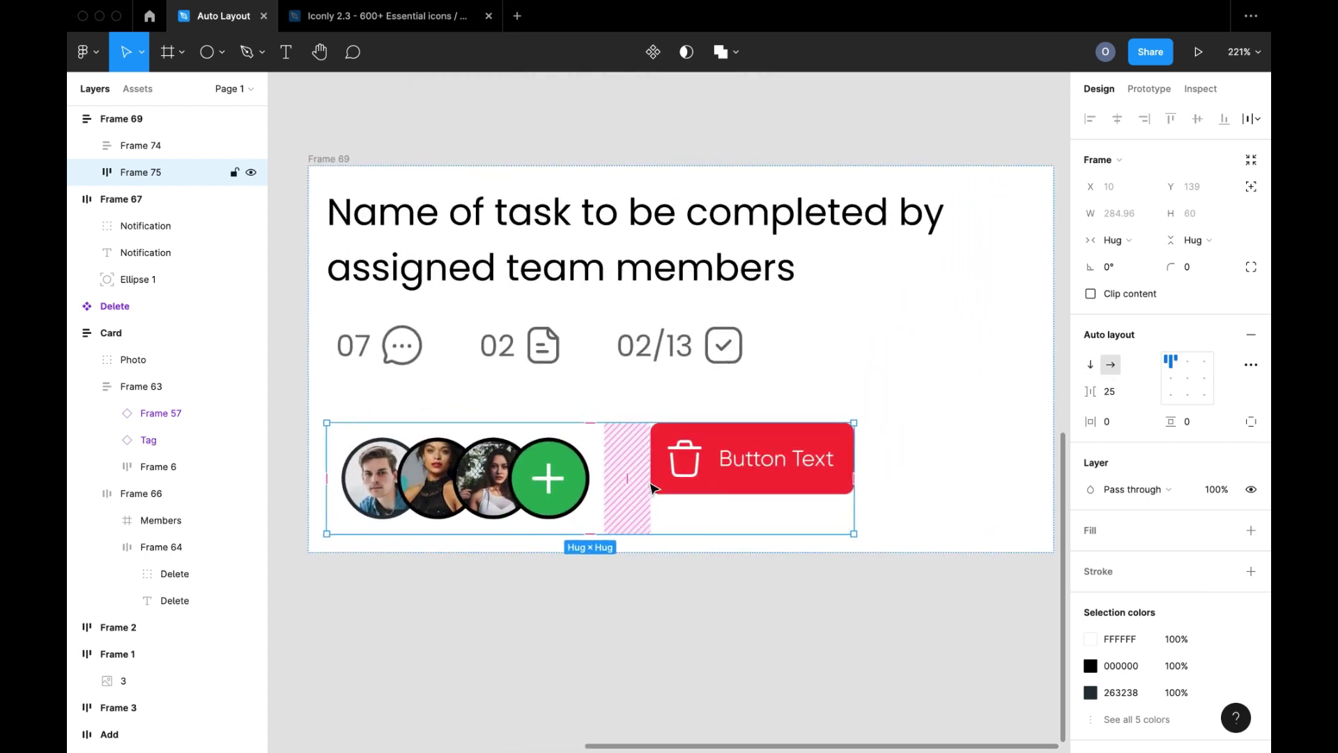
left_click(1188, 382)
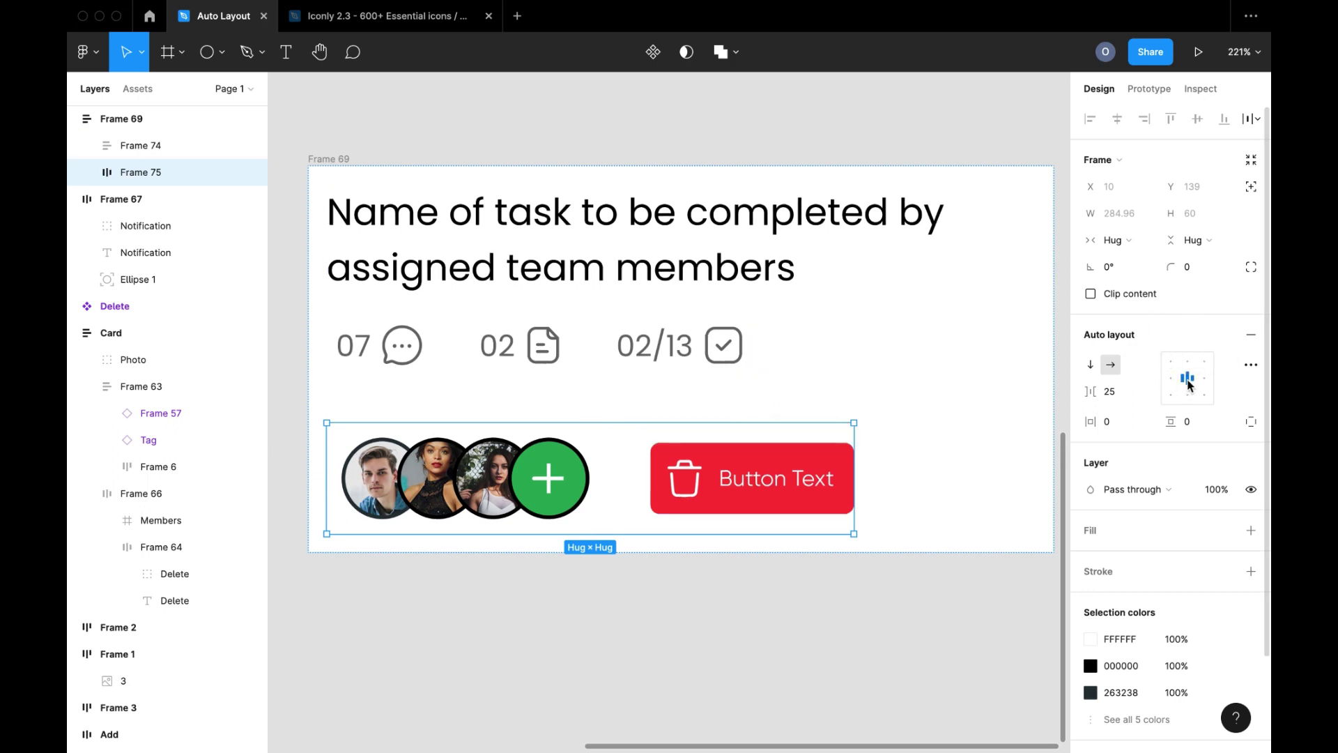
left_click(1173, 383)
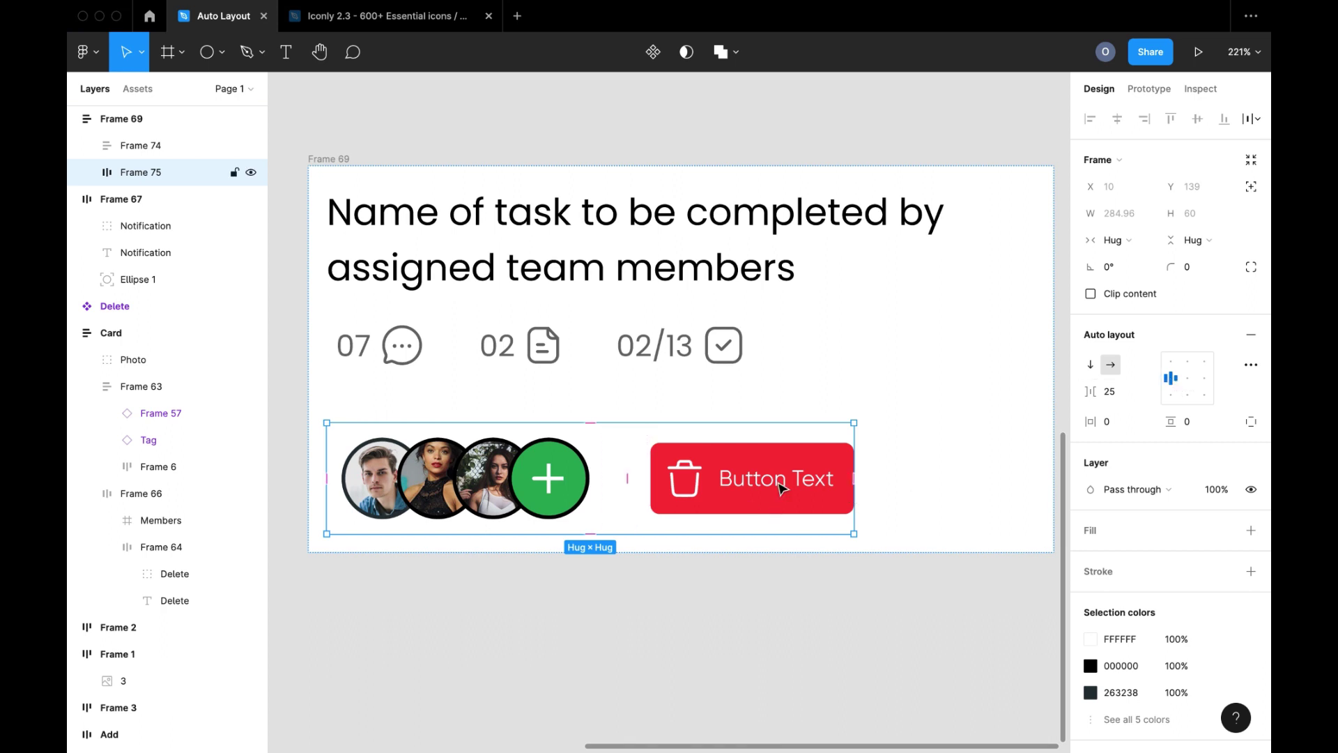
- Set the avatars-and-button row's width to Fill container and adjust its gap
left_click(1120, 244)
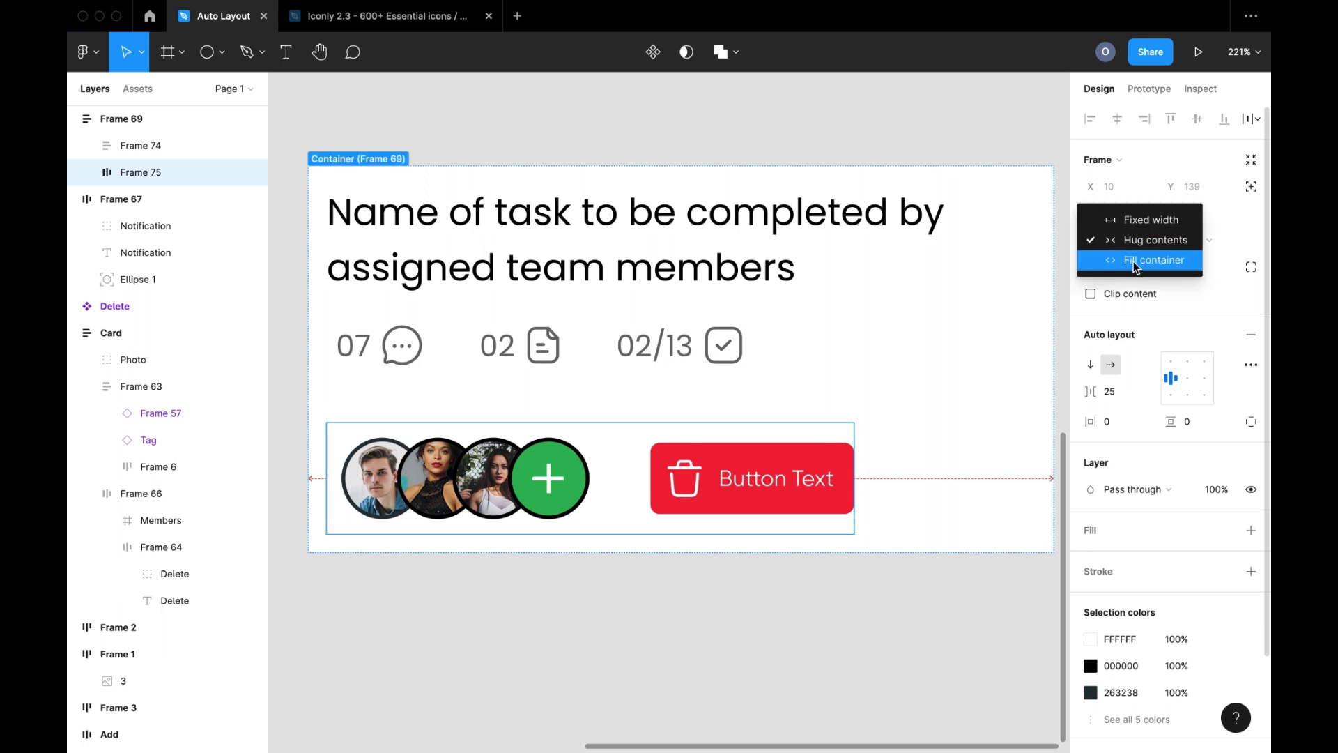
left_click(1133, 265)
scroll(904, 420, "down", 1)
scroll(903, 420, "right", 1)
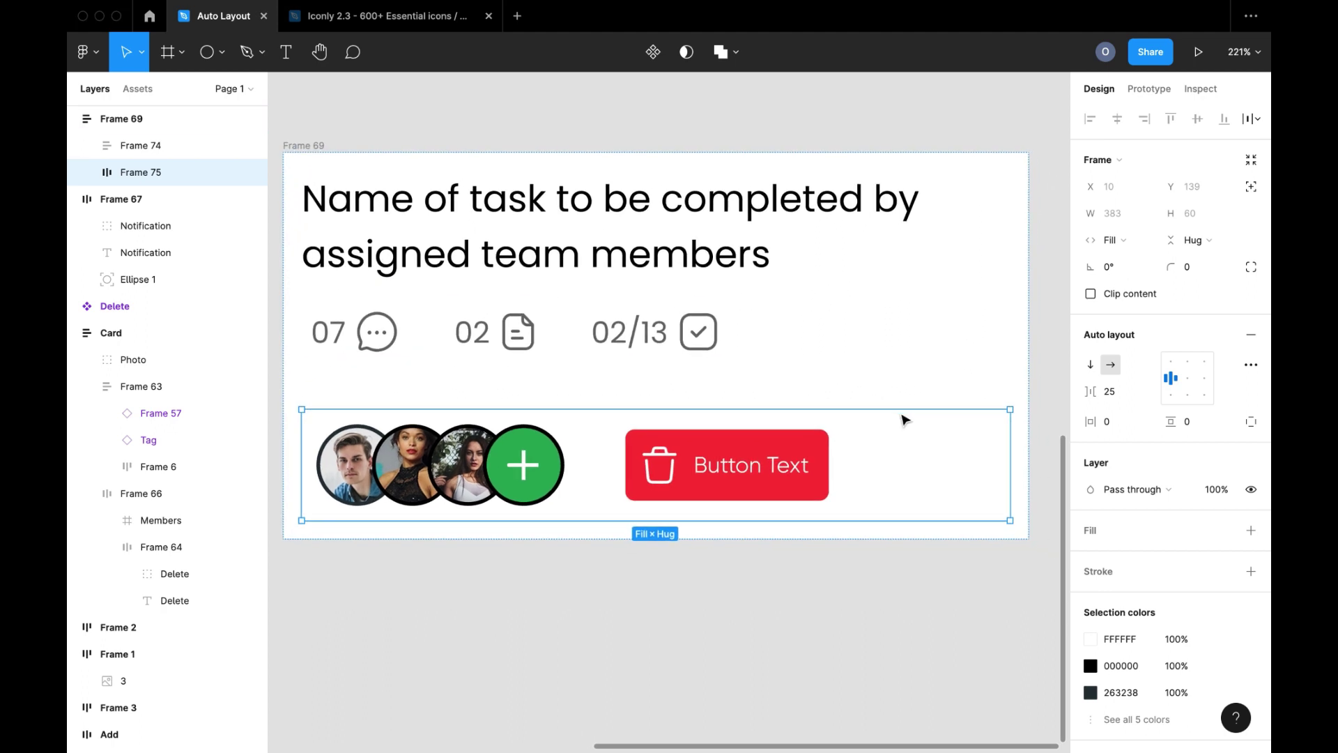
scroll(944, 457, "up", 1)
scroll(944, 456, "left", 1)
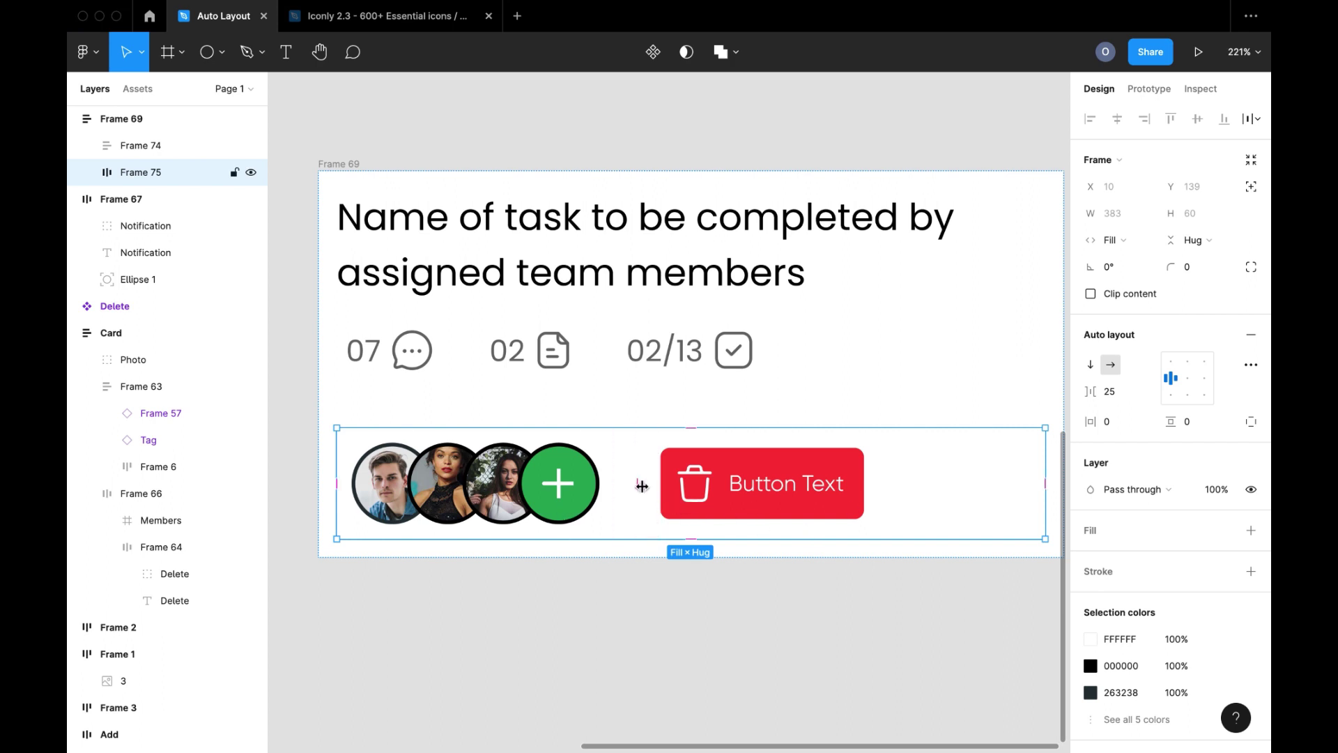
left_click_drag(637, 483, 692, 486)
left_click_drag(704, 487, 637, 488)
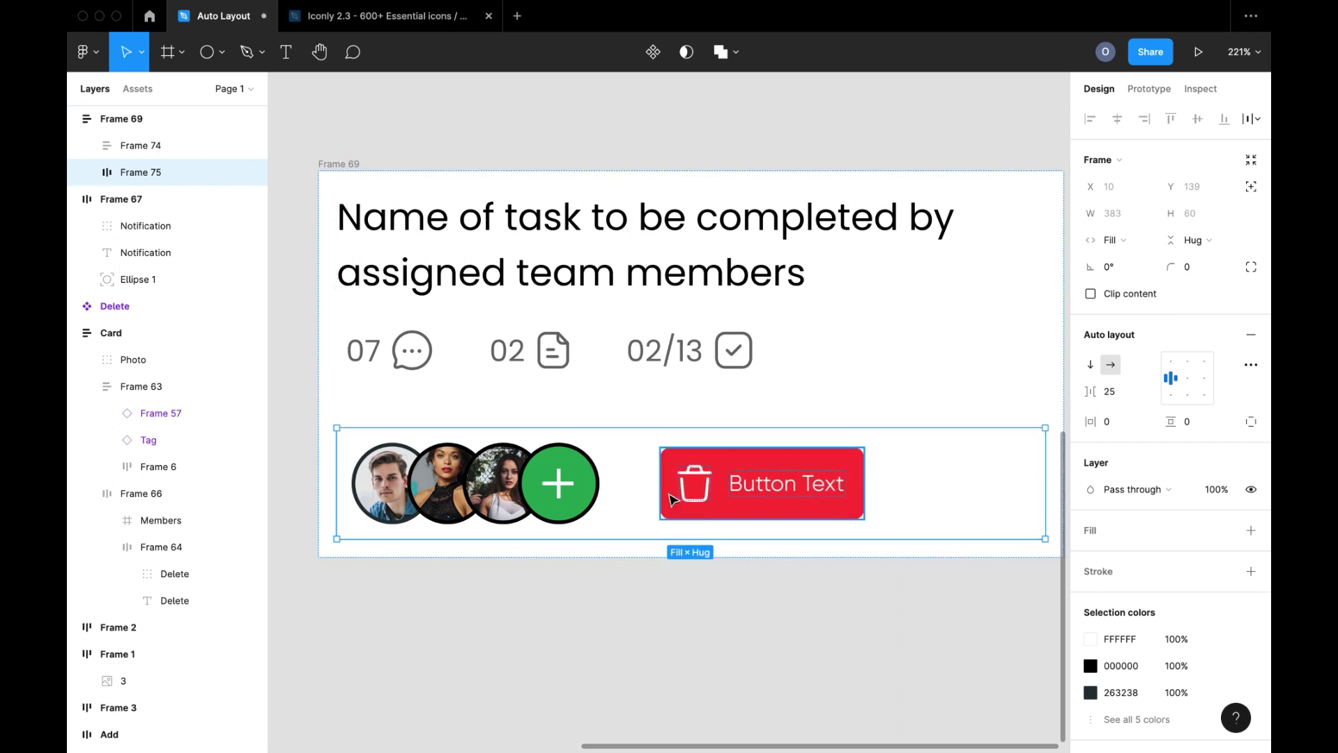
- Set the row's spacing mode to Space between, pushing the Delete button right
left_click(1251, 364)
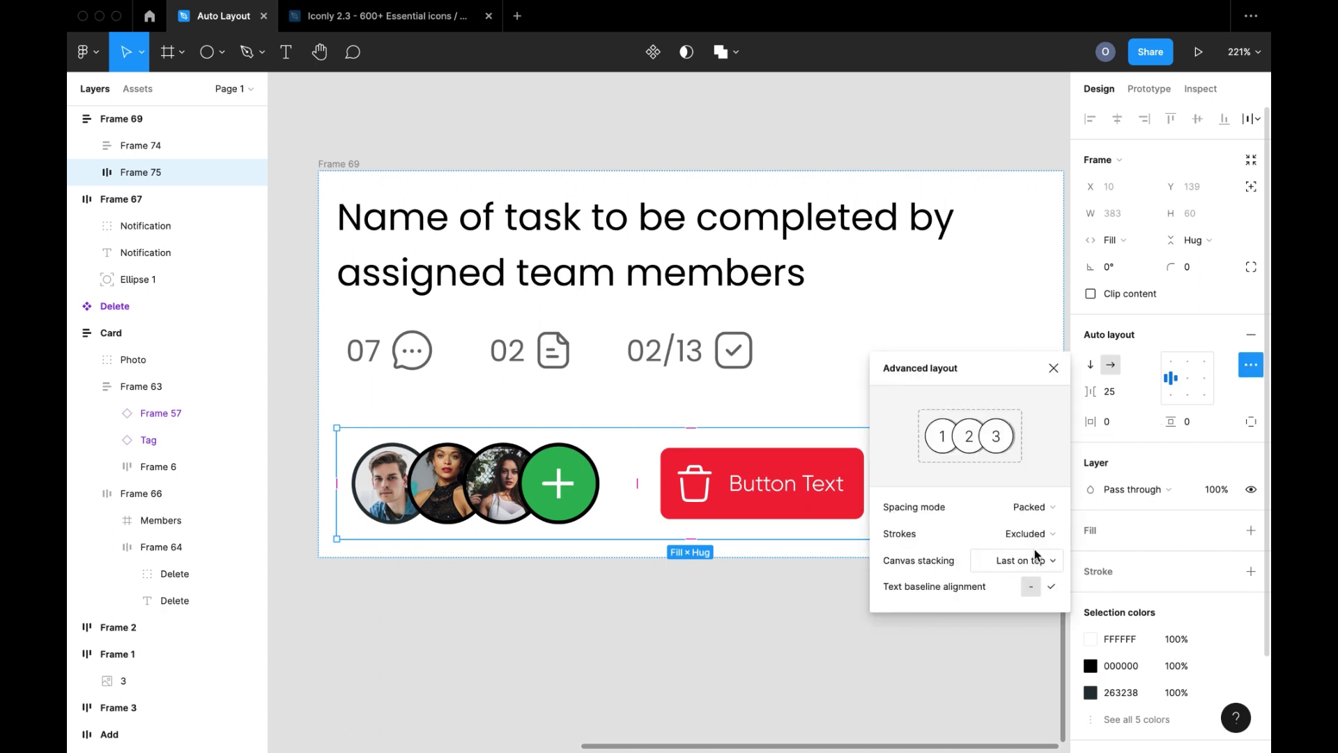
left_click(1230, 403)
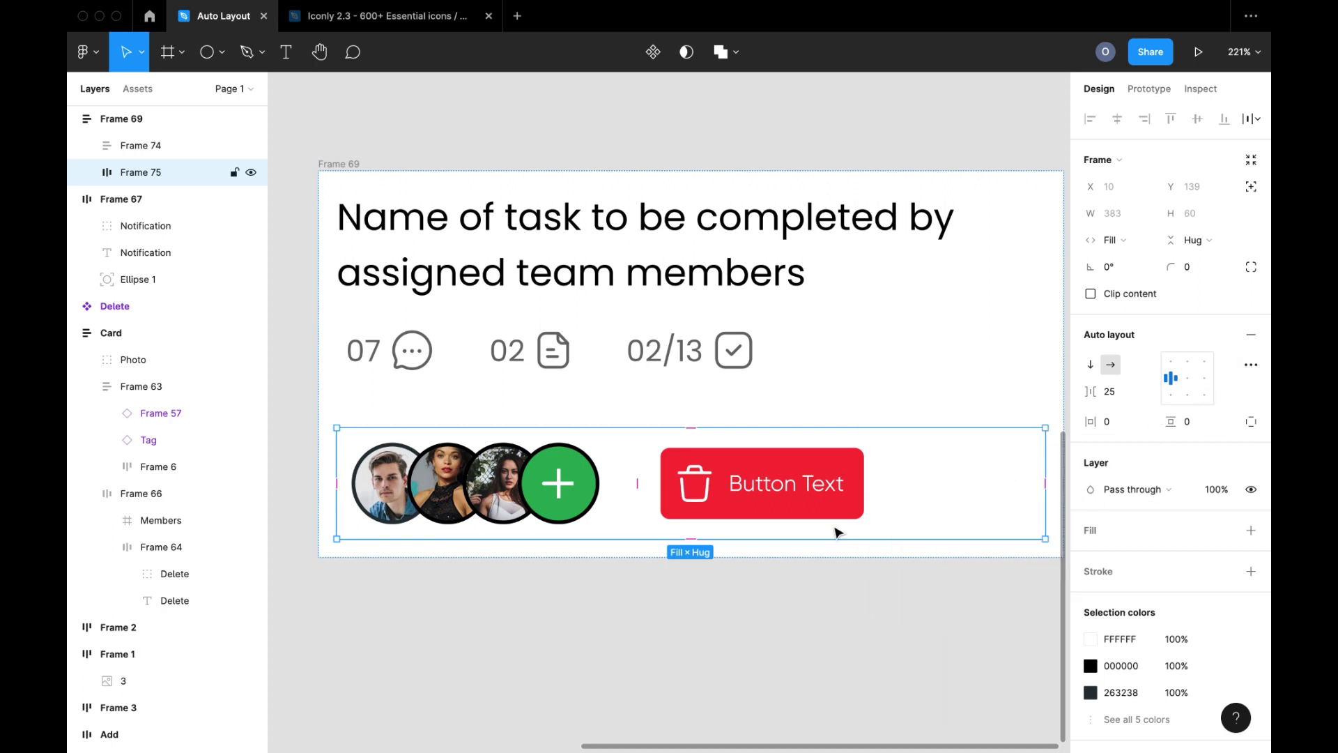
left_click(1251, 366)
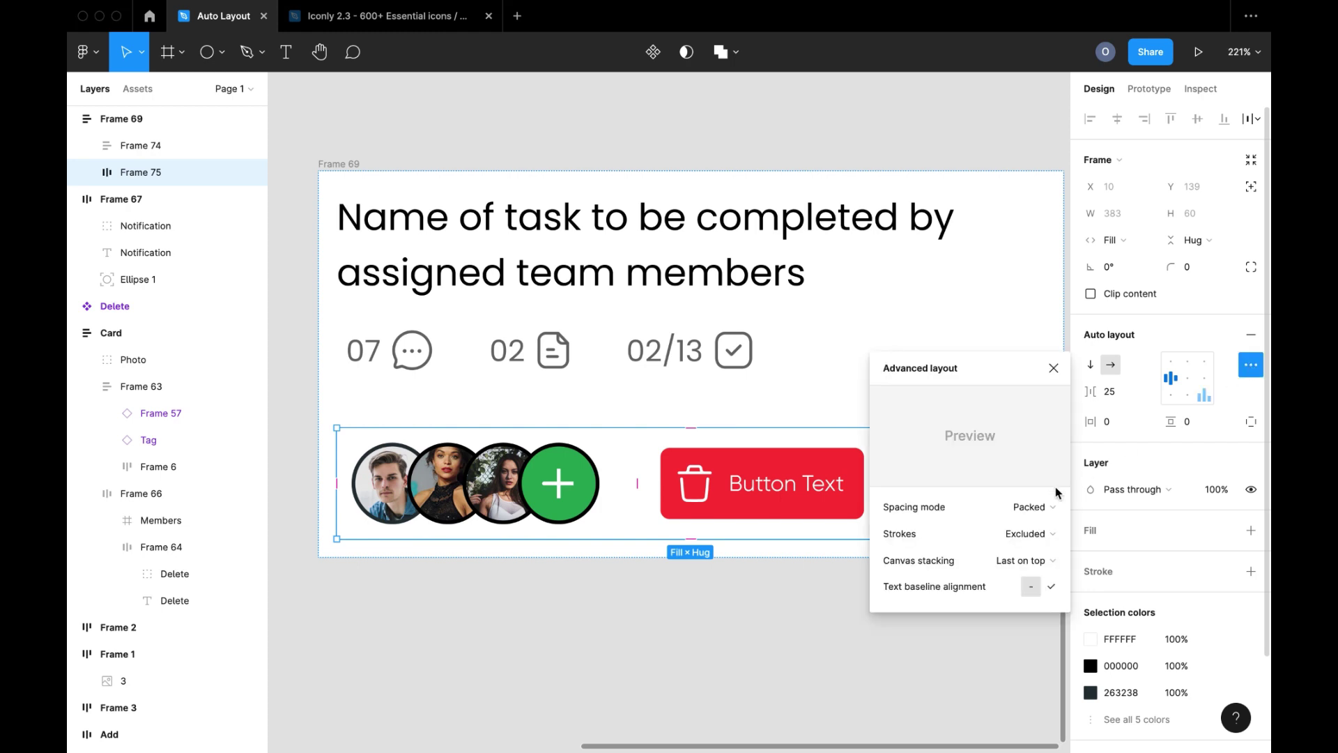
left_click(1038, 506)
left_click(1032, 529)
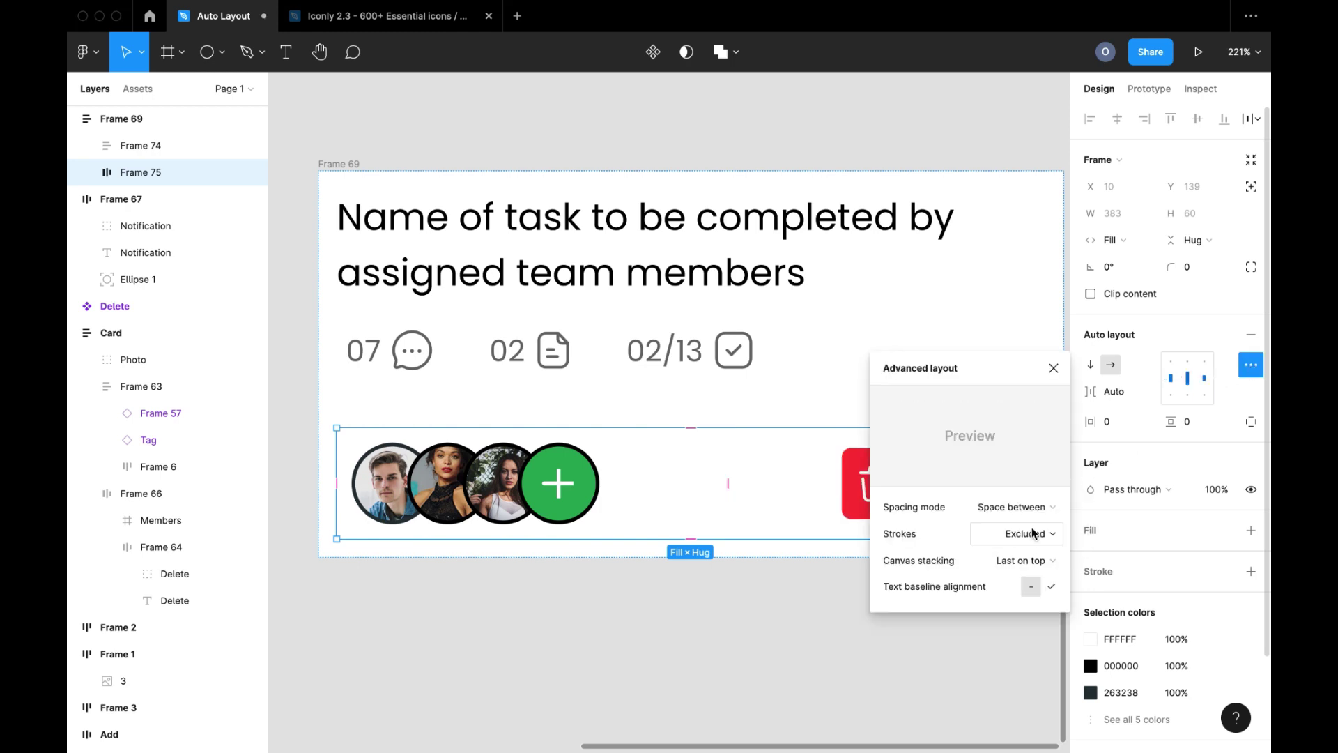
scroll(809, 523, "down", 5)
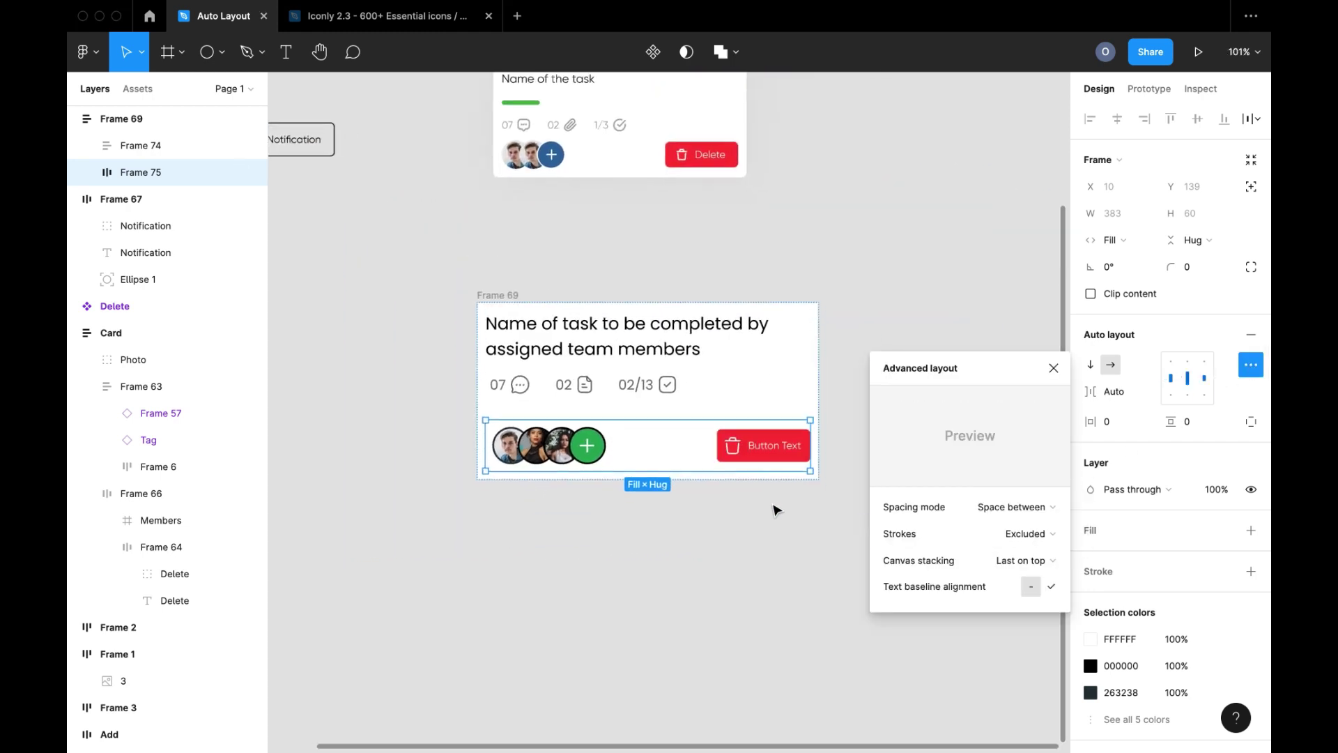
left_click(777, 511)
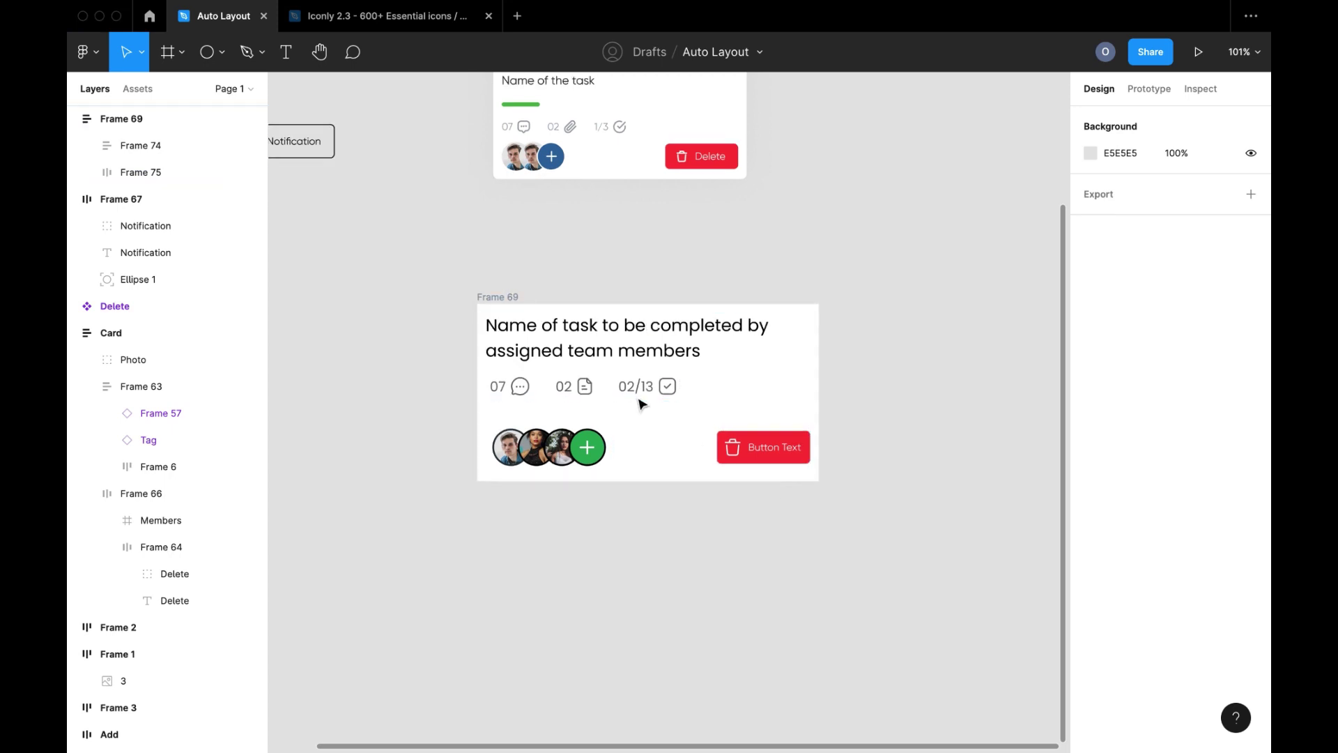
- Alt-drag a copy of the building photo into the top of the new card
scroll(638, 403, "up", 4)
scroll(642, 404, "up", 1)
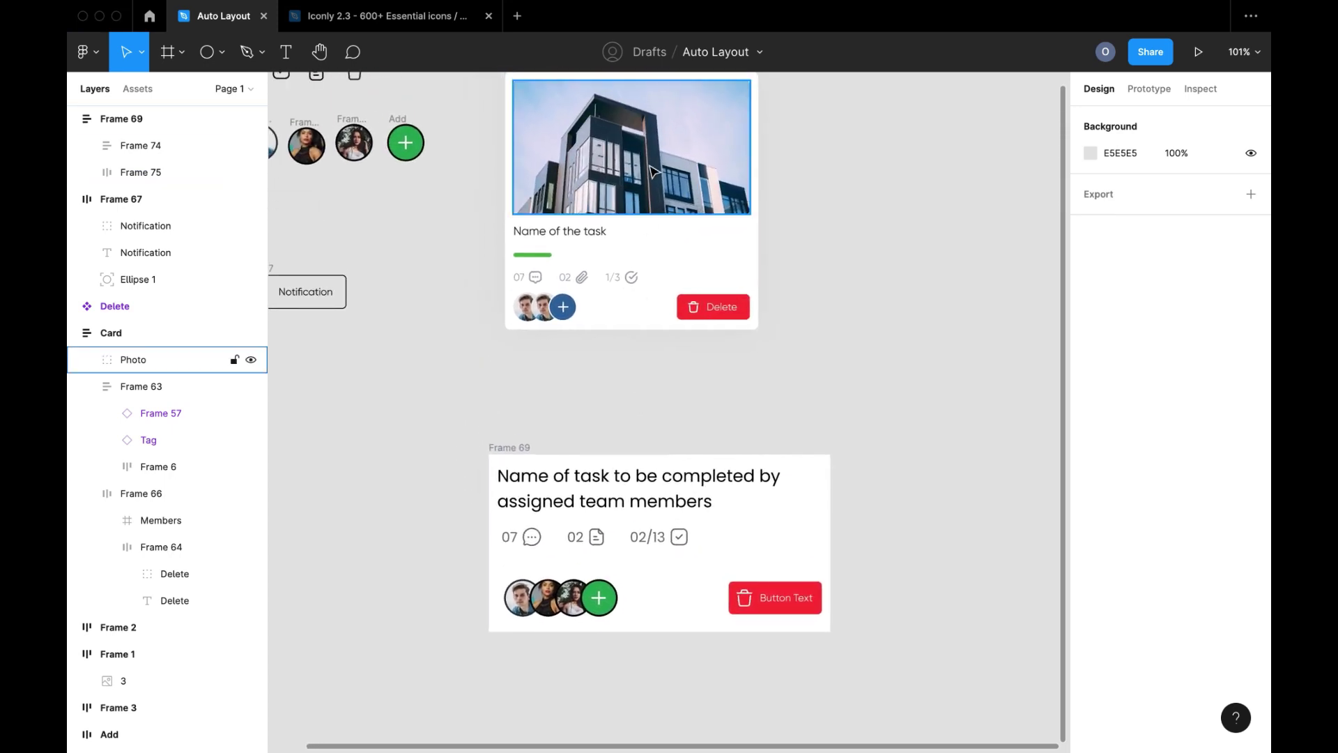
left_click(650, 172)
left_click_drag(650, 171, 656, 468)
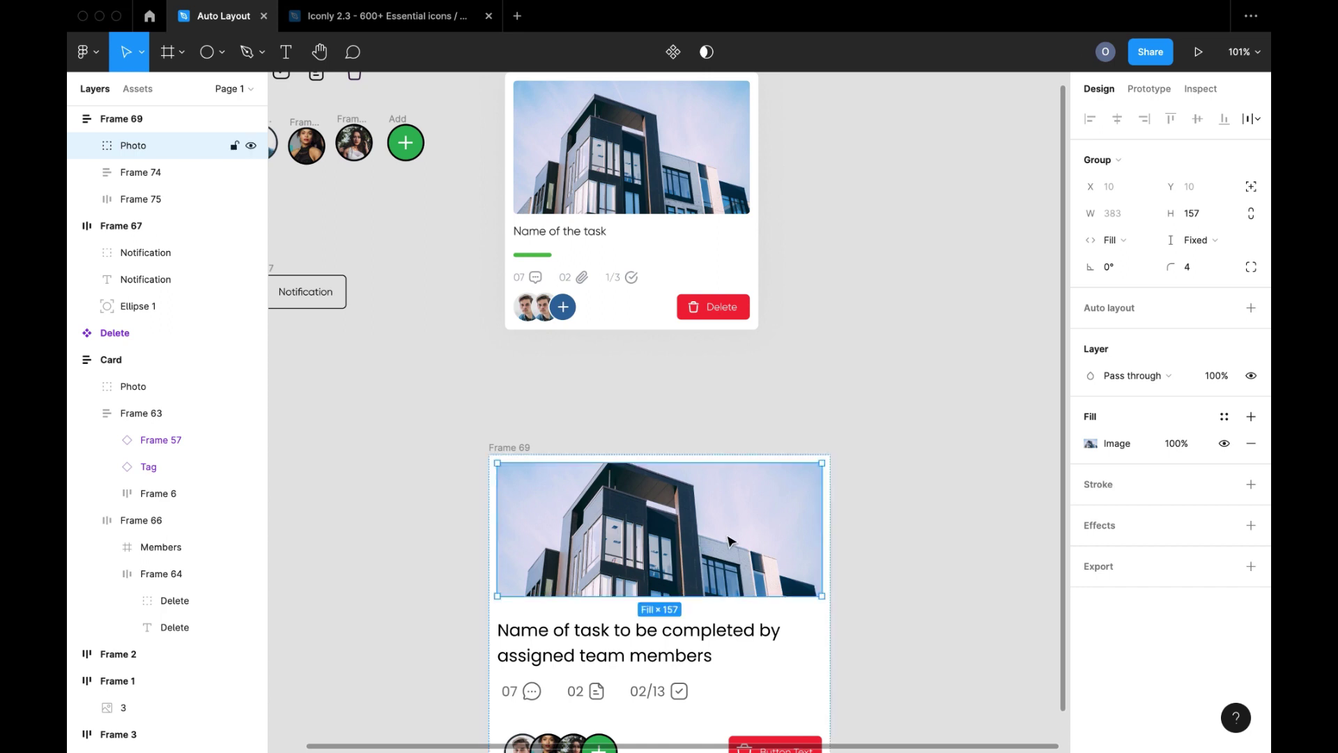
scroll(730, 541, "down", 5)
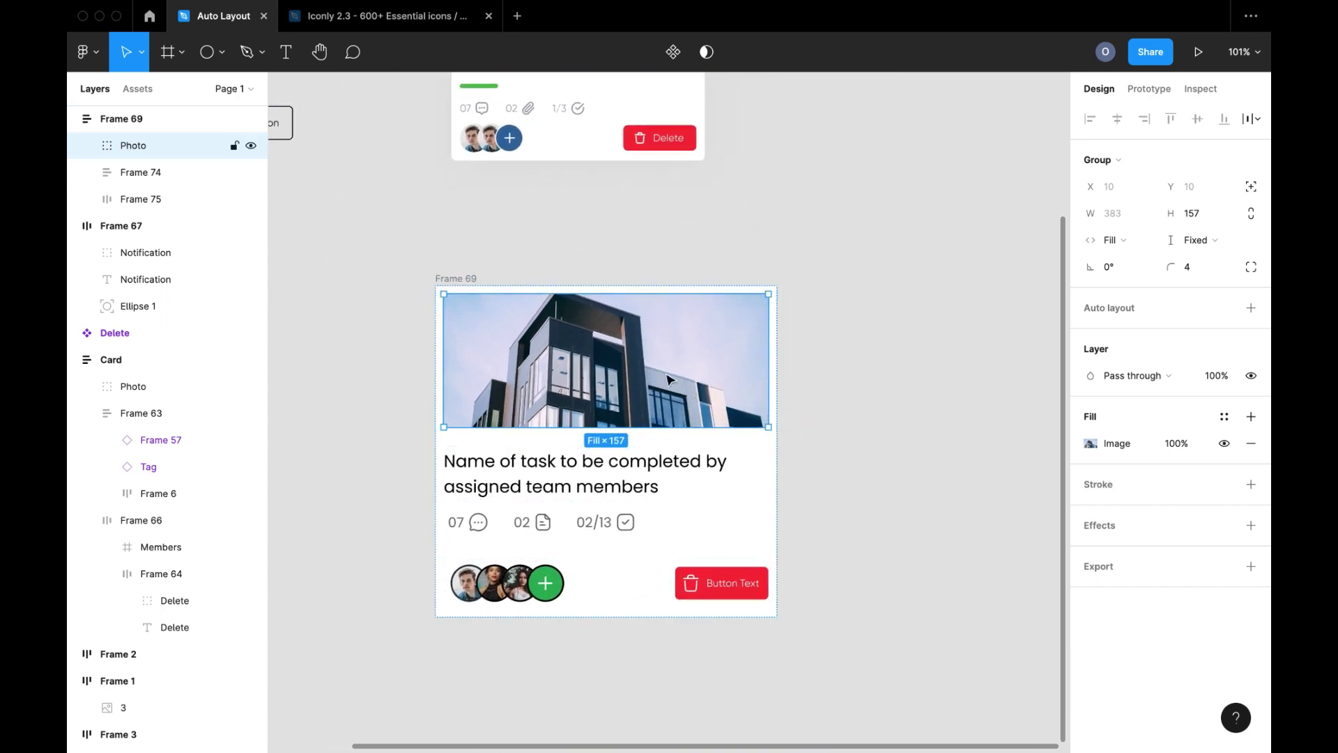
- Move the new card frame to sit beside the original Card
left_click(460, 281)
scroll(460, 281, "down", 1)
scroll(460, 282, "up", 1)
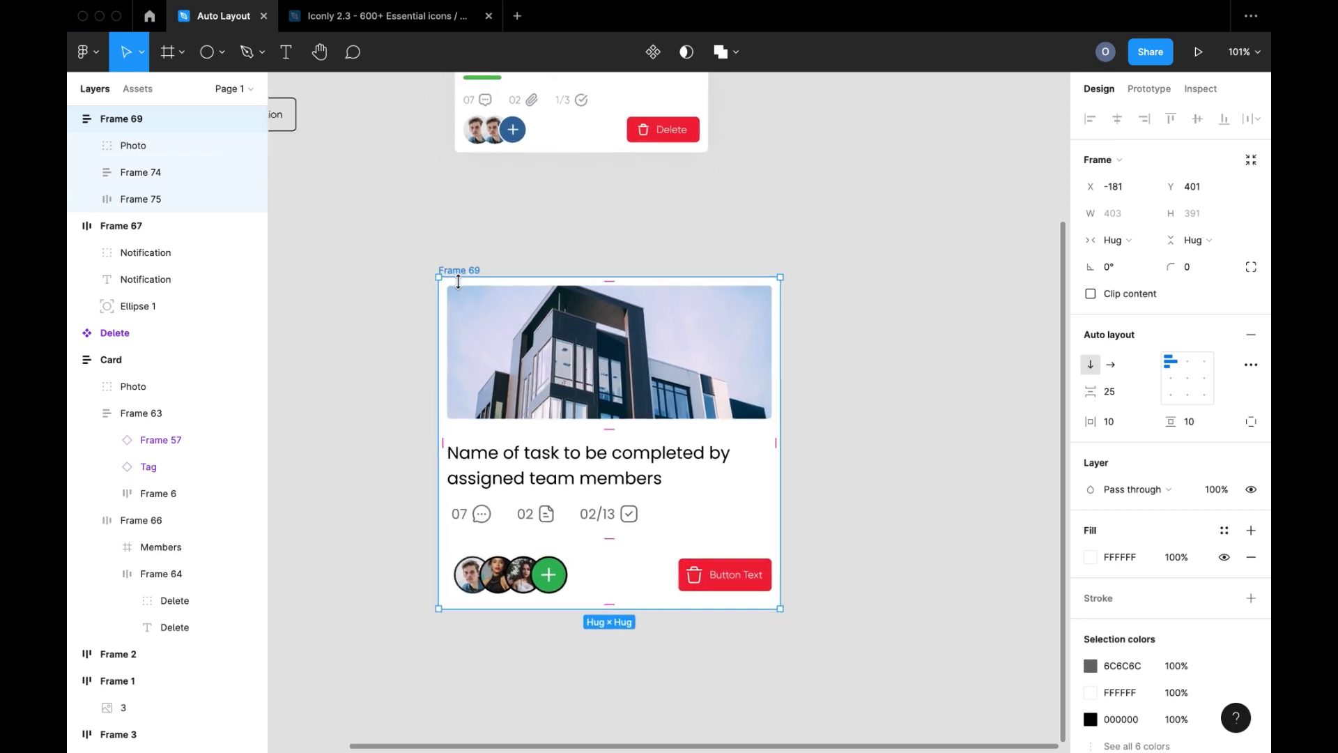
scroll(458, 282, "down", 5, "ctrl")
left_click_drag(424, 346, 547, 196)
scroll(487, 243, "up", 4, "ctrl")
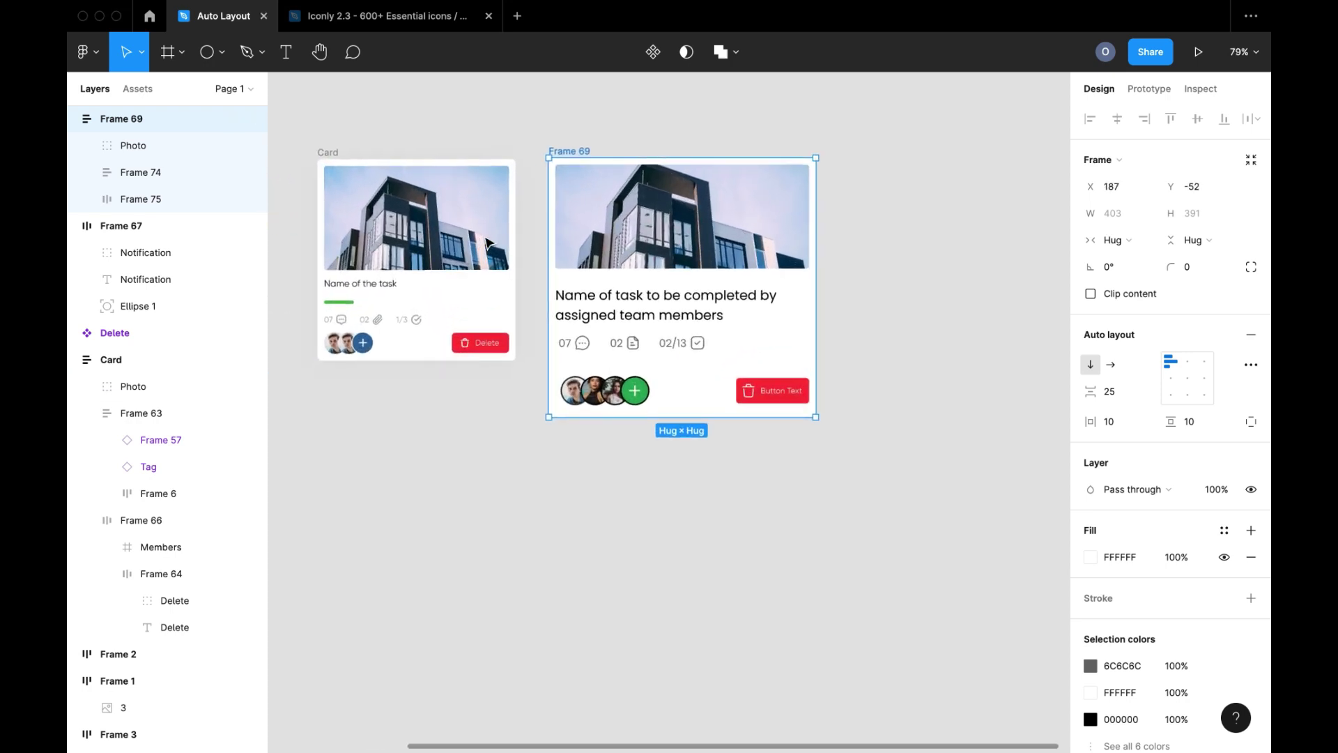
scroll(486, 243, "left", 1)
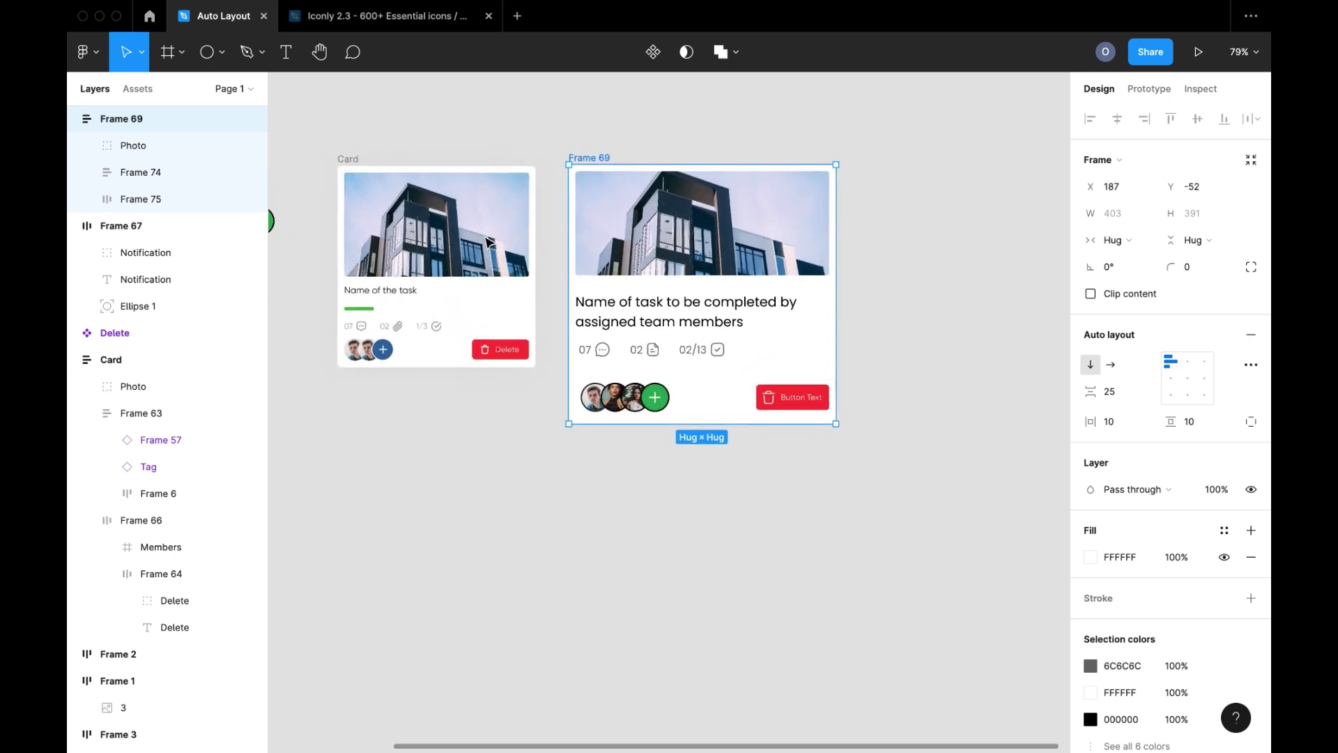
left_click(586, 451)
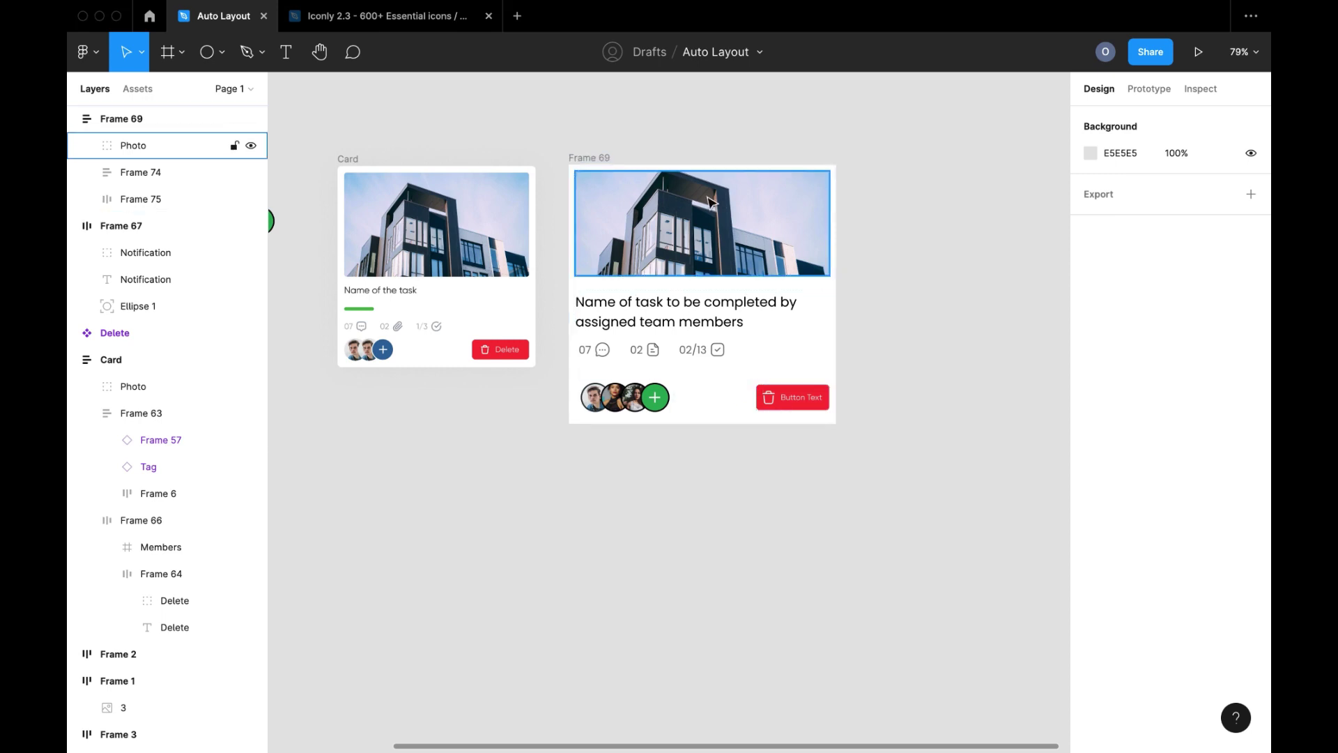
- Drag the new card's right edge to a fixed width of 400
left_click(599, 160)
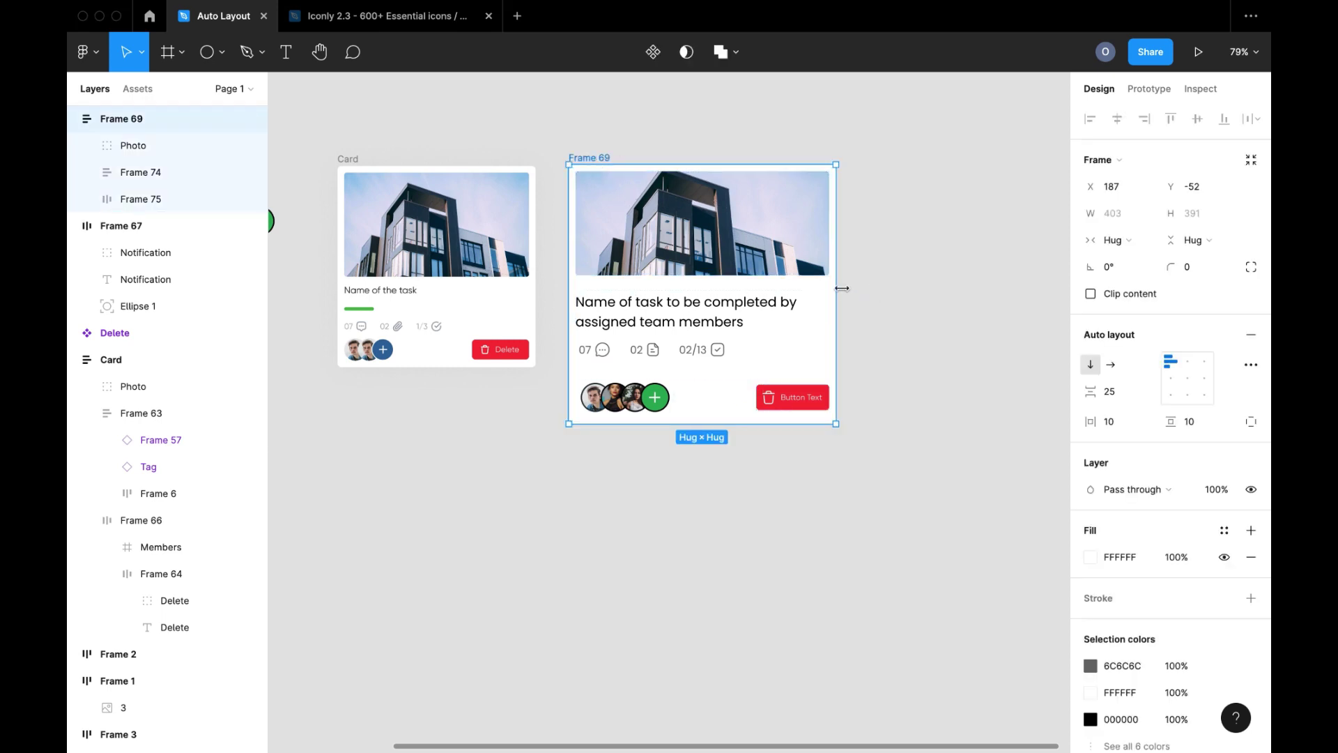
left_click_drag(895, 283, 835, 300)
left_click(863, 309)
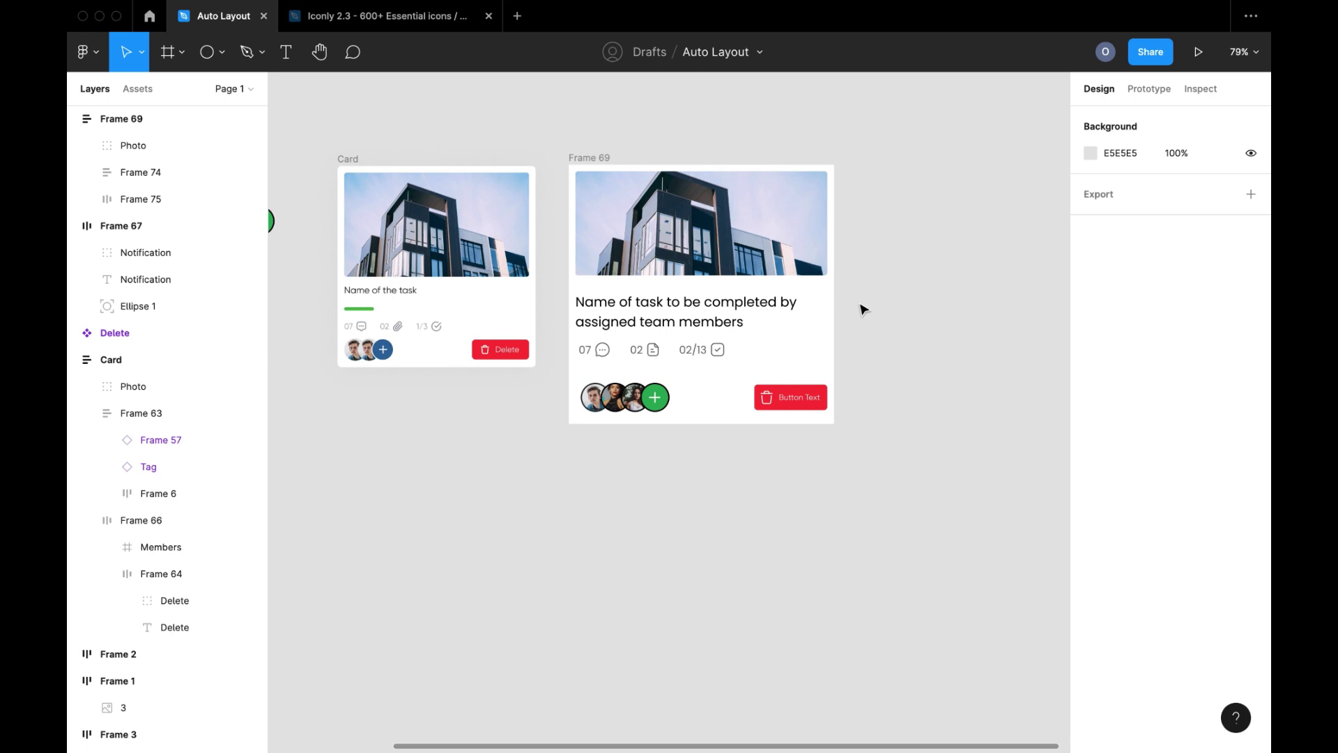
- Try card padding of 30 and 20, then undo back to 10
left_click(588, 158)
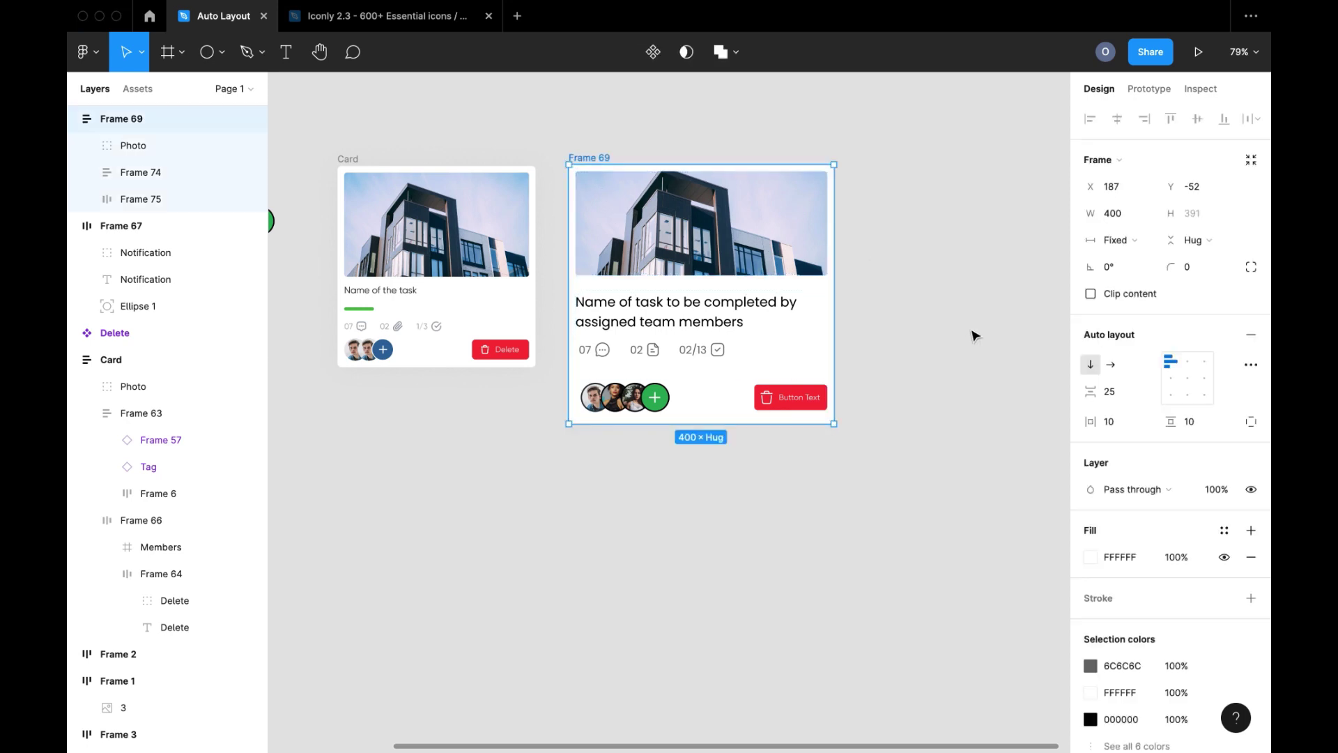
left_click(1208, 423)
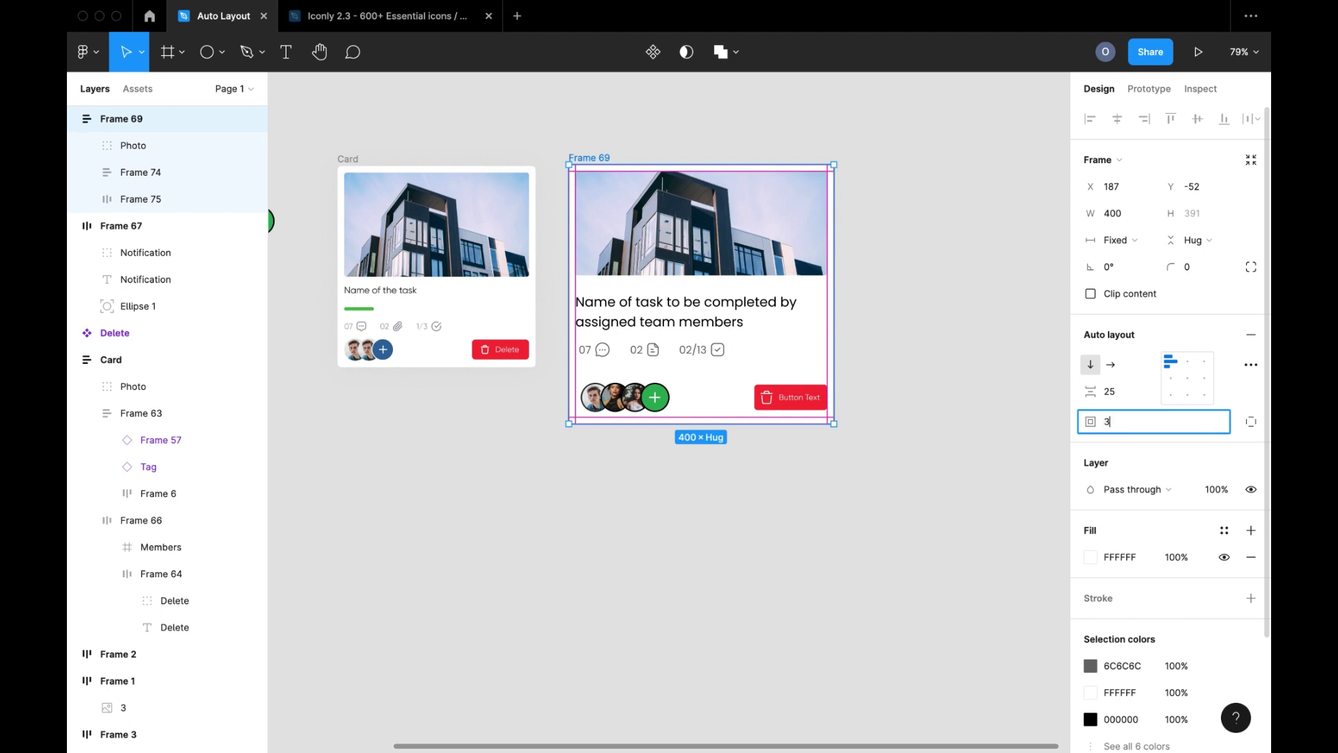
key("Return")
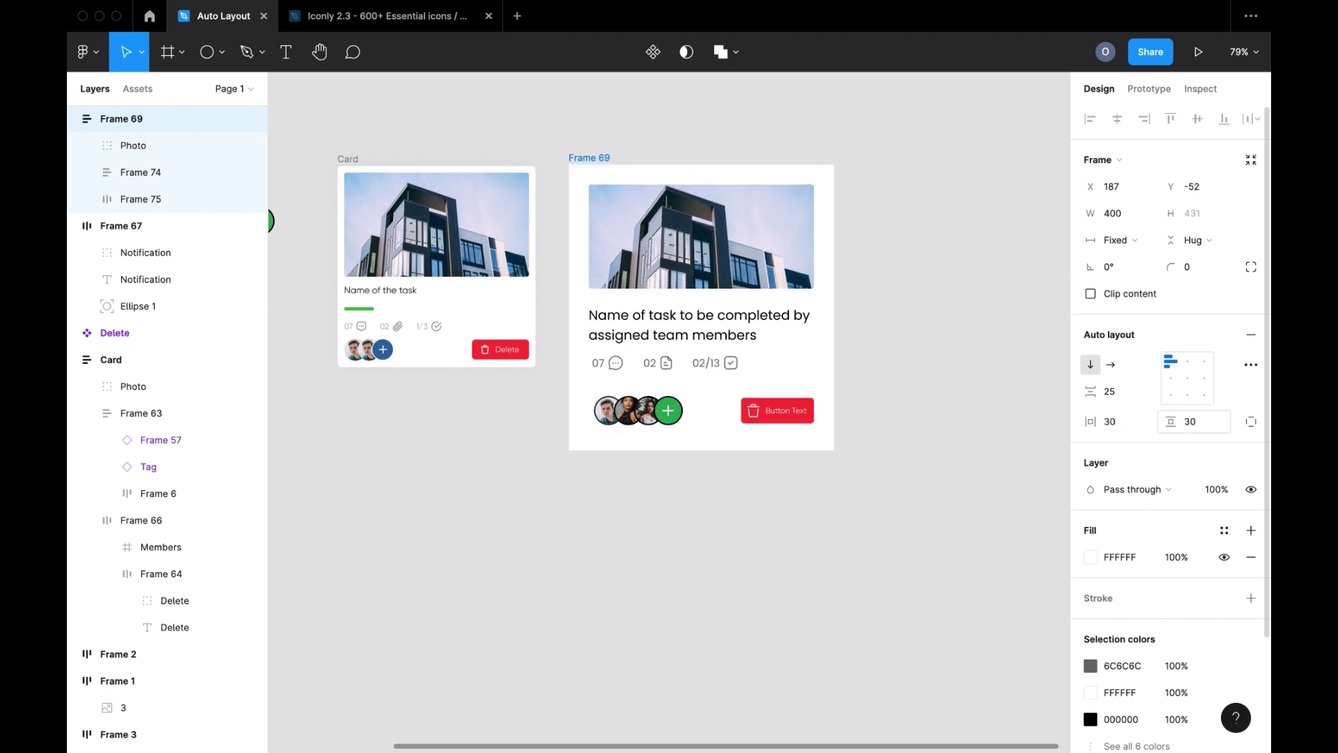
left_click(1210, 424)
type("20")
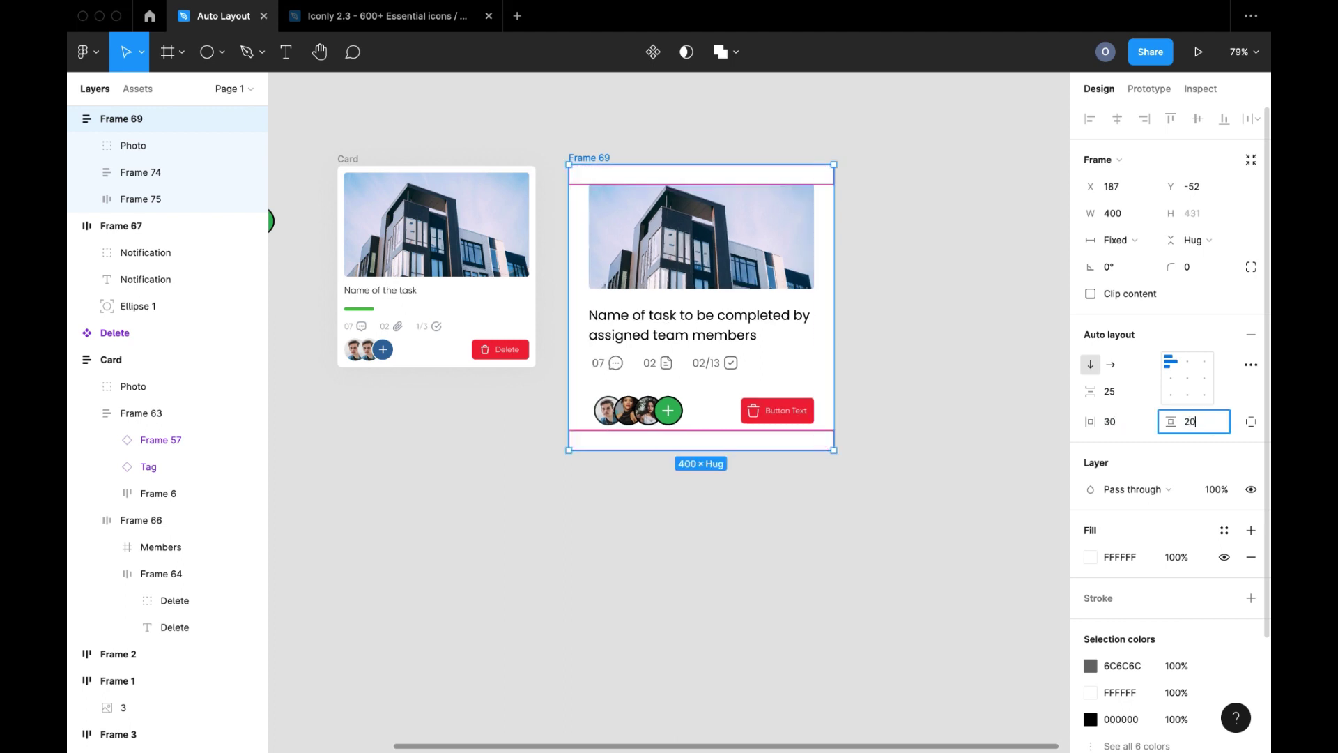
key("Return")
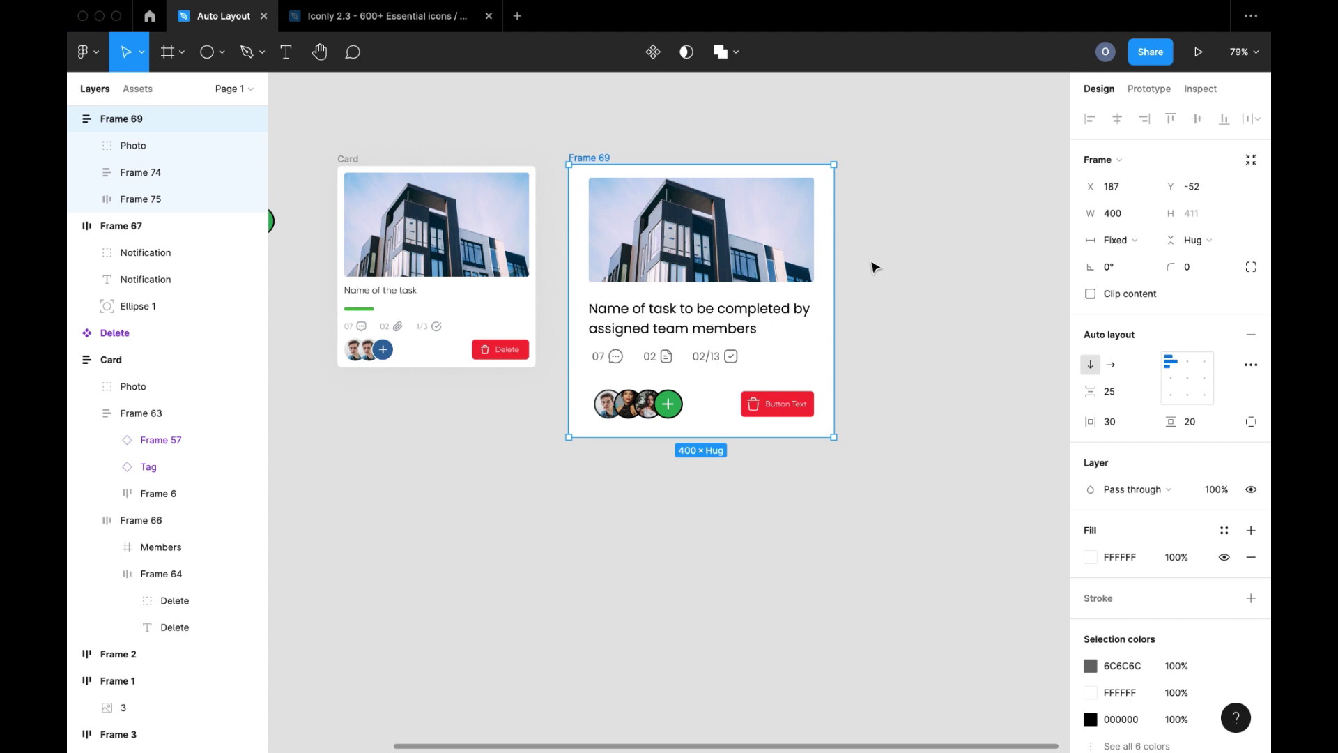
key("super+z")
key("super+z")
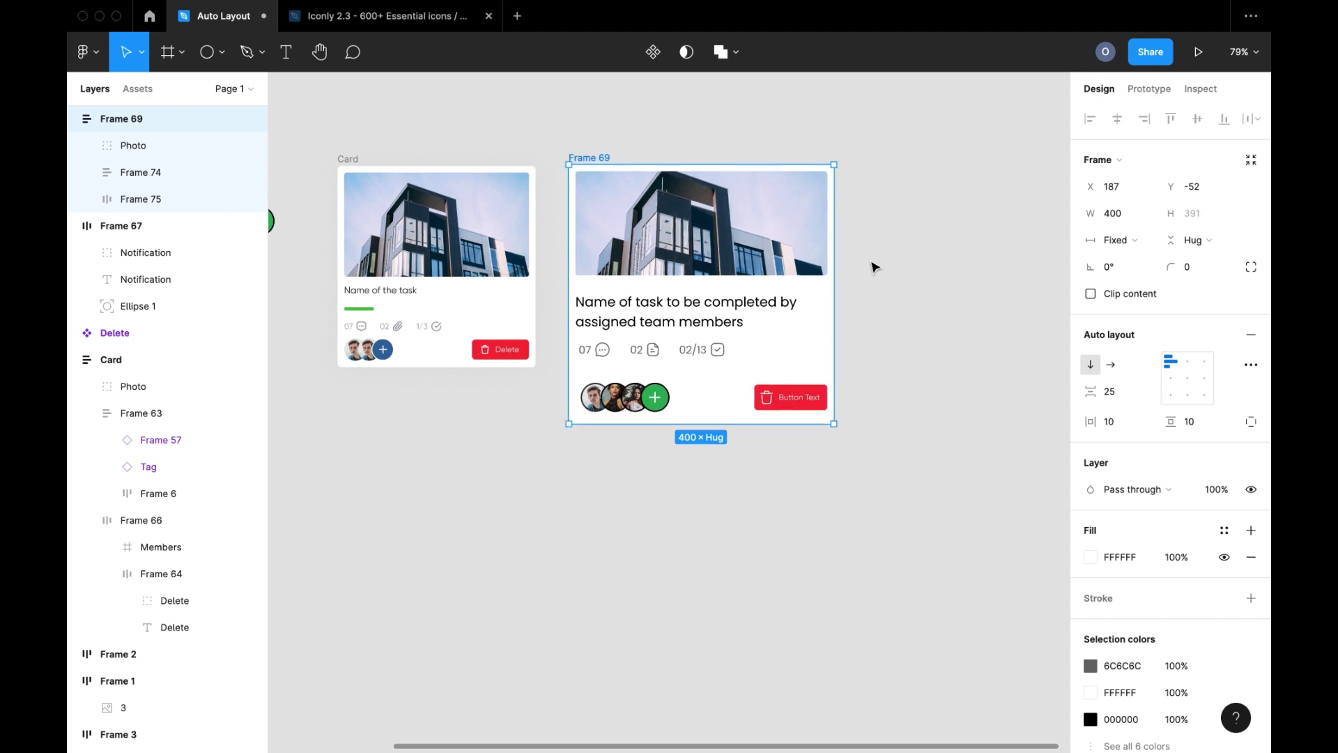
left_click(676, 324)
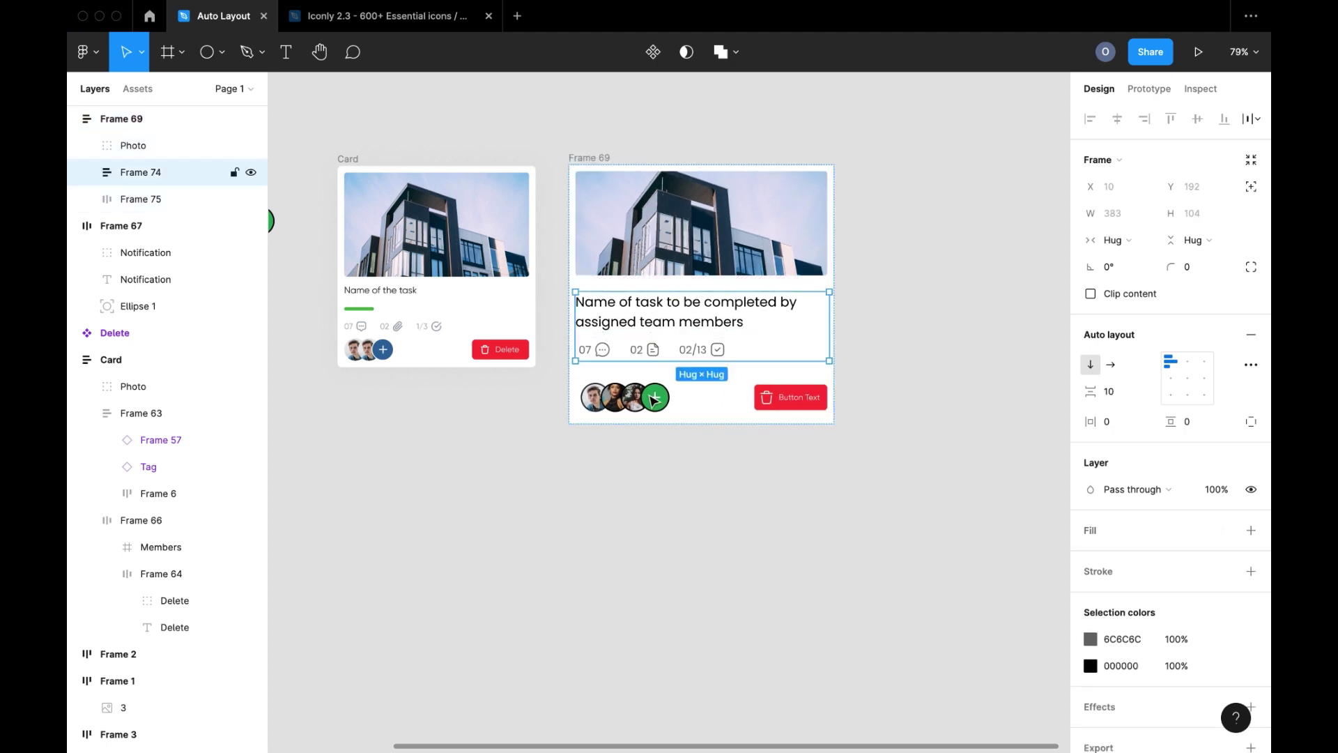
left_click(647, 399, "shift")
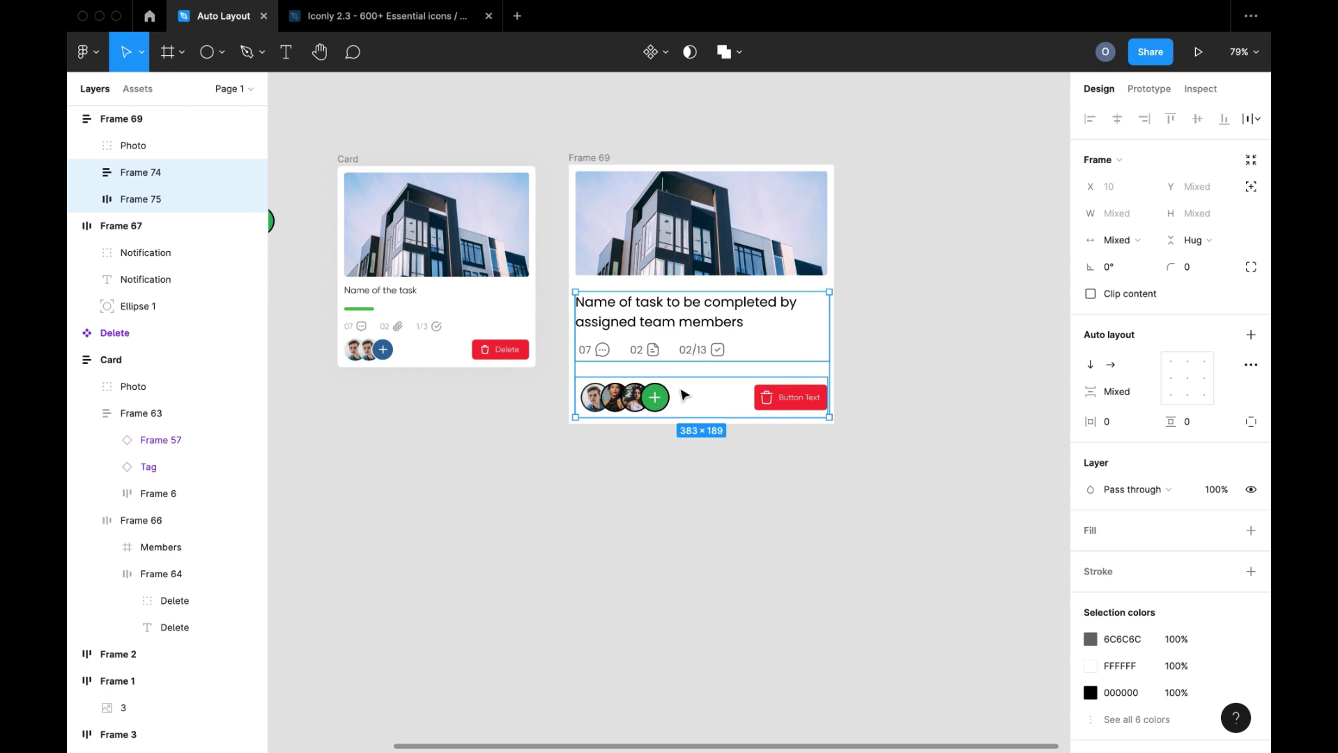
left_click(705, 460)
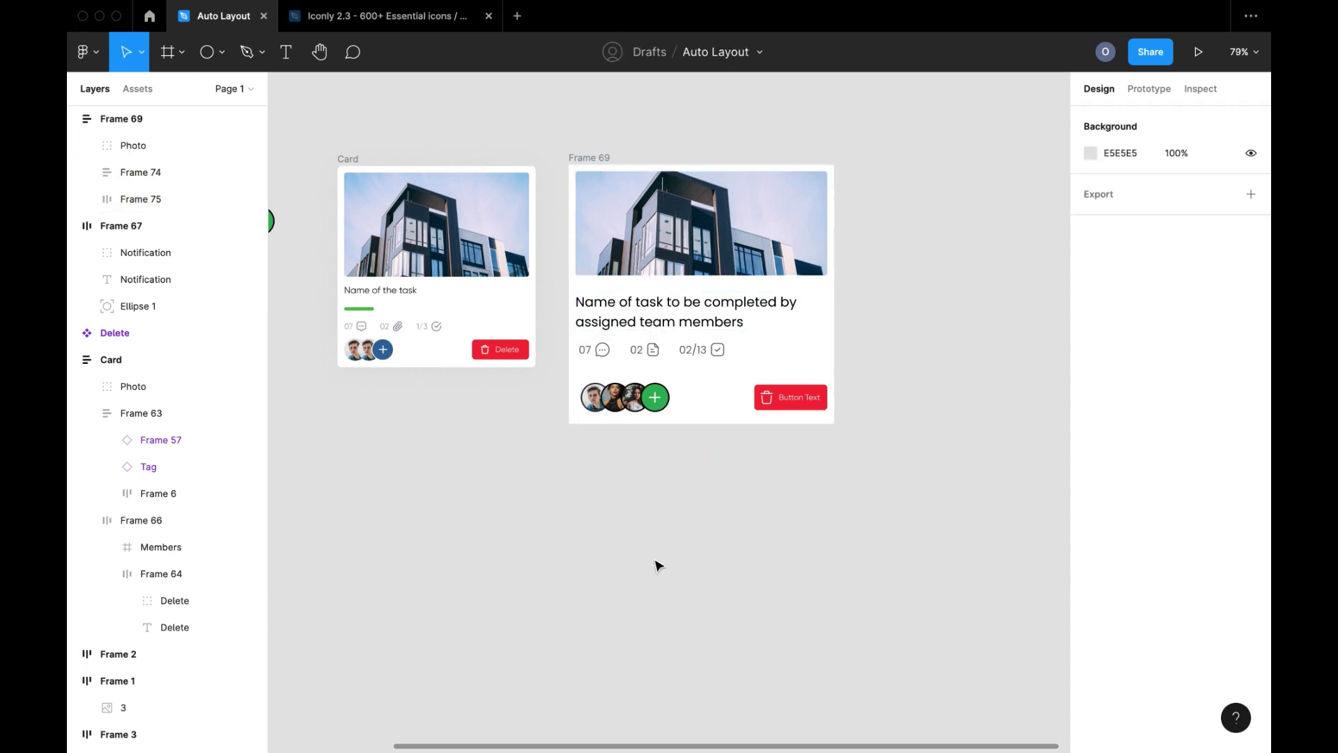
left_click(591, 157)
left_click(1199, 269)
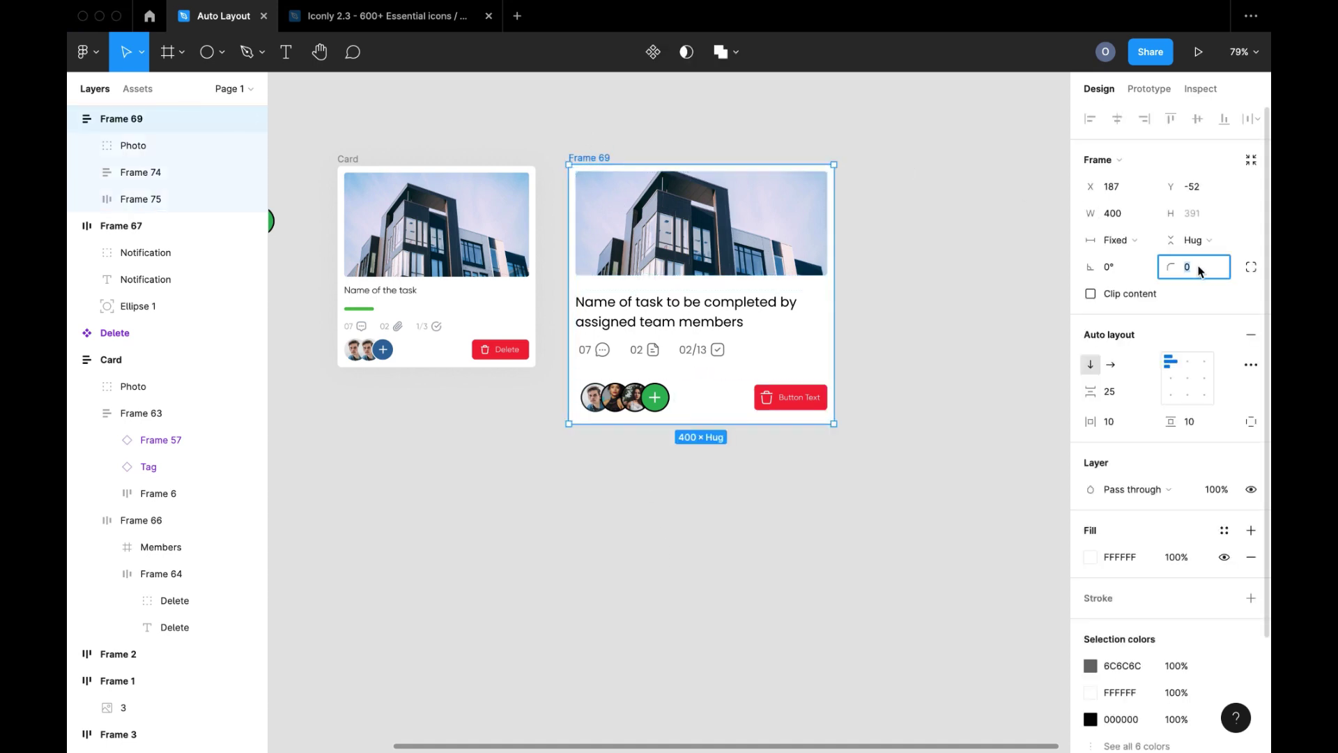